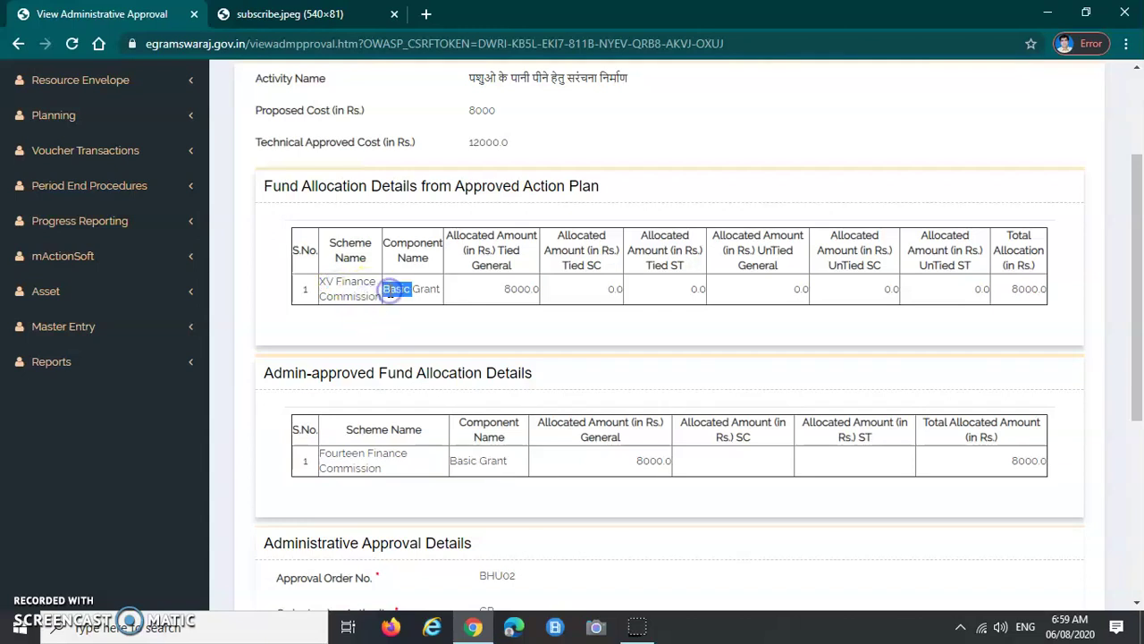
Review the administrative approval's fund allocation, approval cost and attached order file, and close the view
left_click(487, 291)
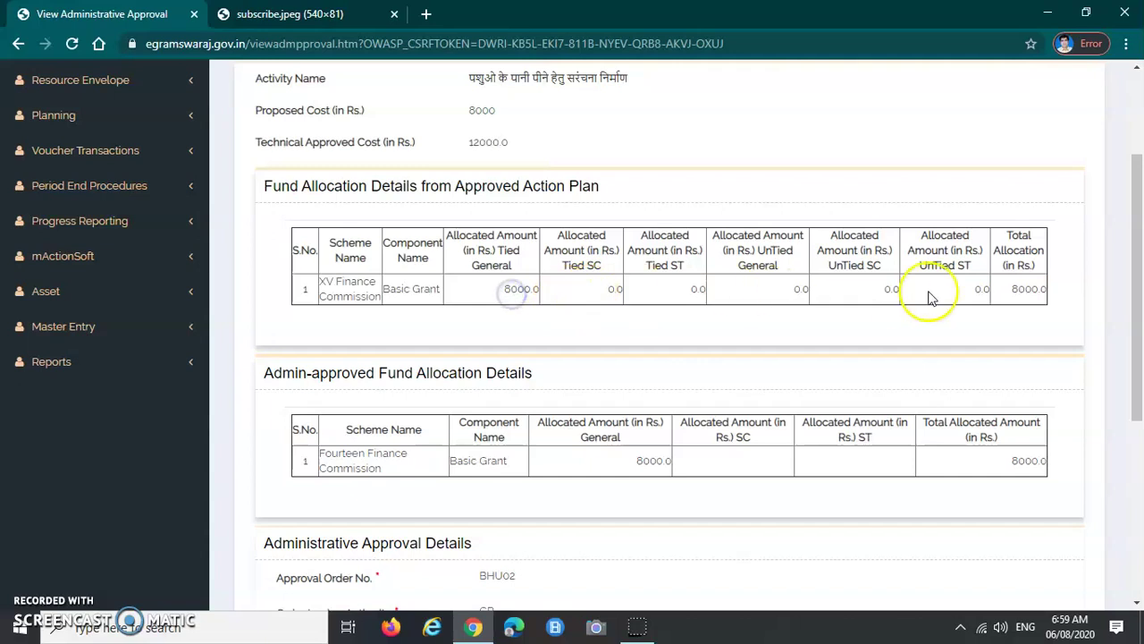
scroll(690, 370, "down", 2)
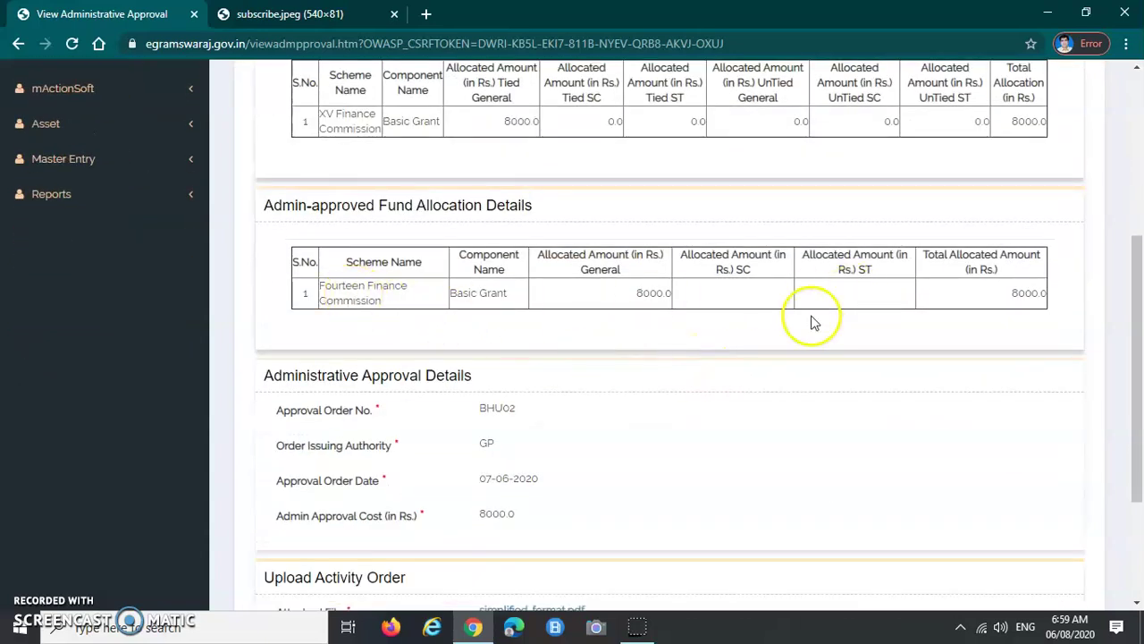
scroll(659, 378, "down", 2)
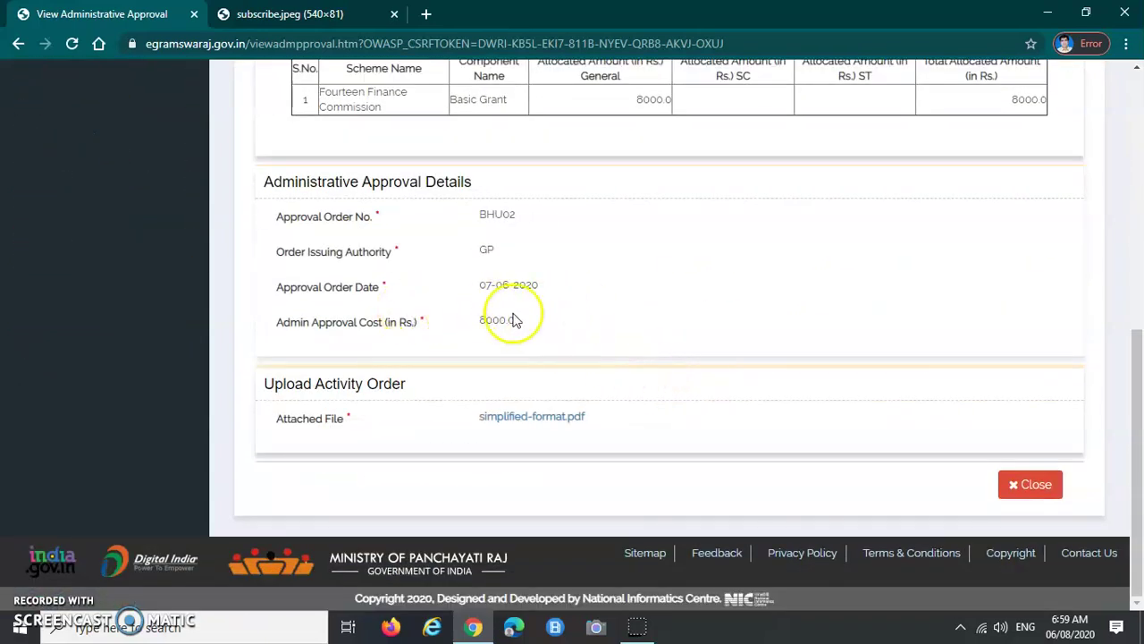
left_click_drag(483, 320, 531, 327)
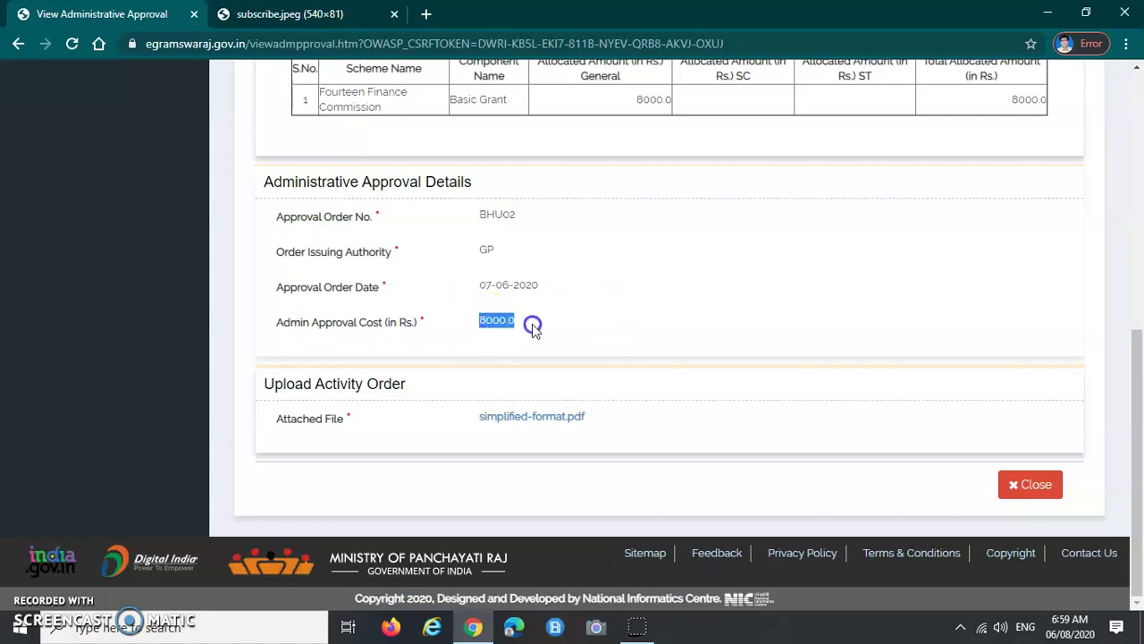
scroll(620, 340, "up", 4)
scroll(620, 344, "down", 4)
left_click(1029, 485)
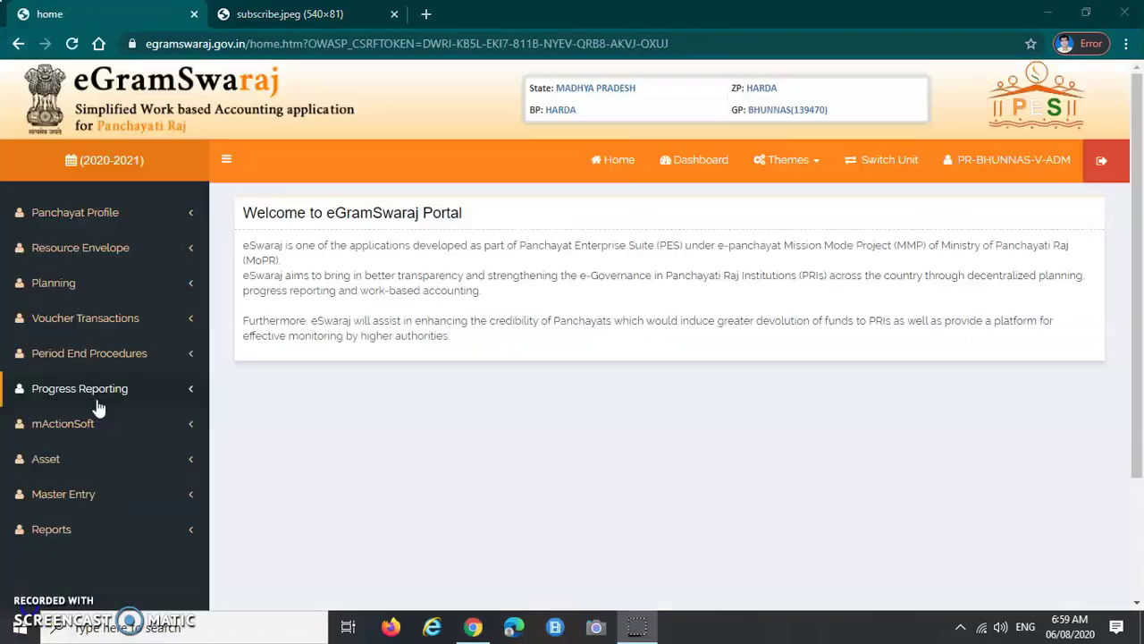
Open the Manage Administrative Approval page under Progress Reporting
left_click(105, 416)
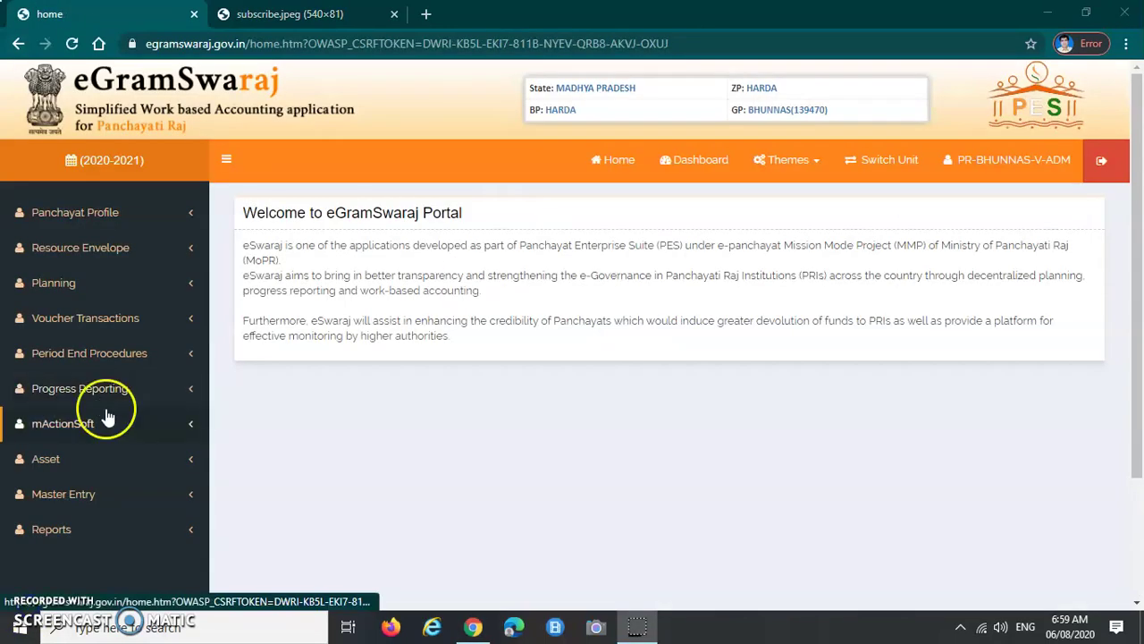
left_click(84, 394)
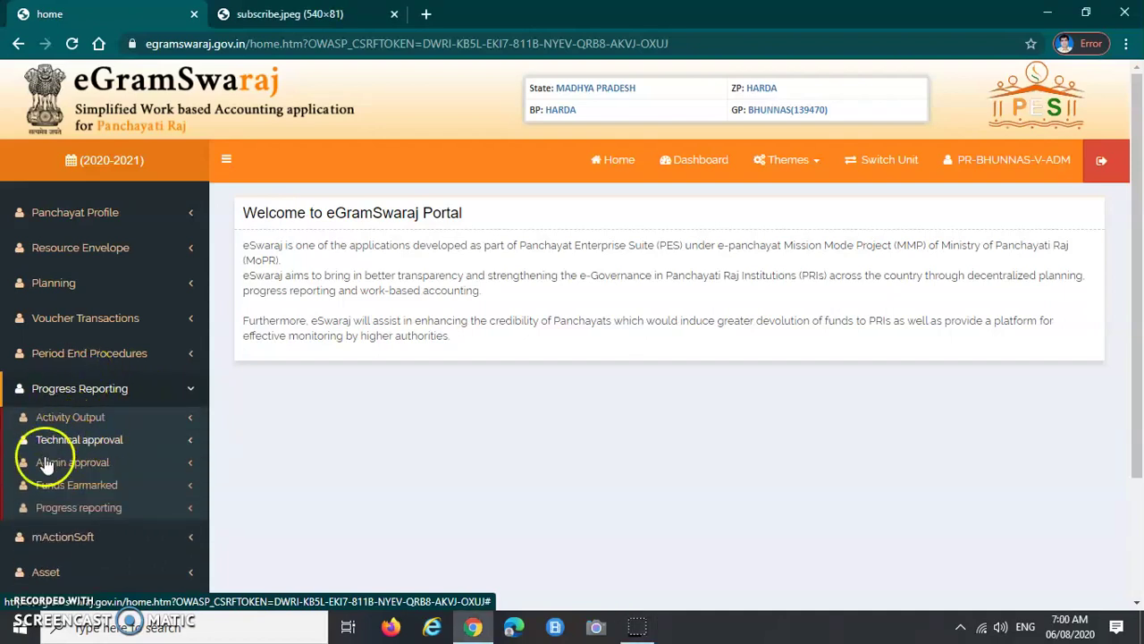
left_click(75, 463)
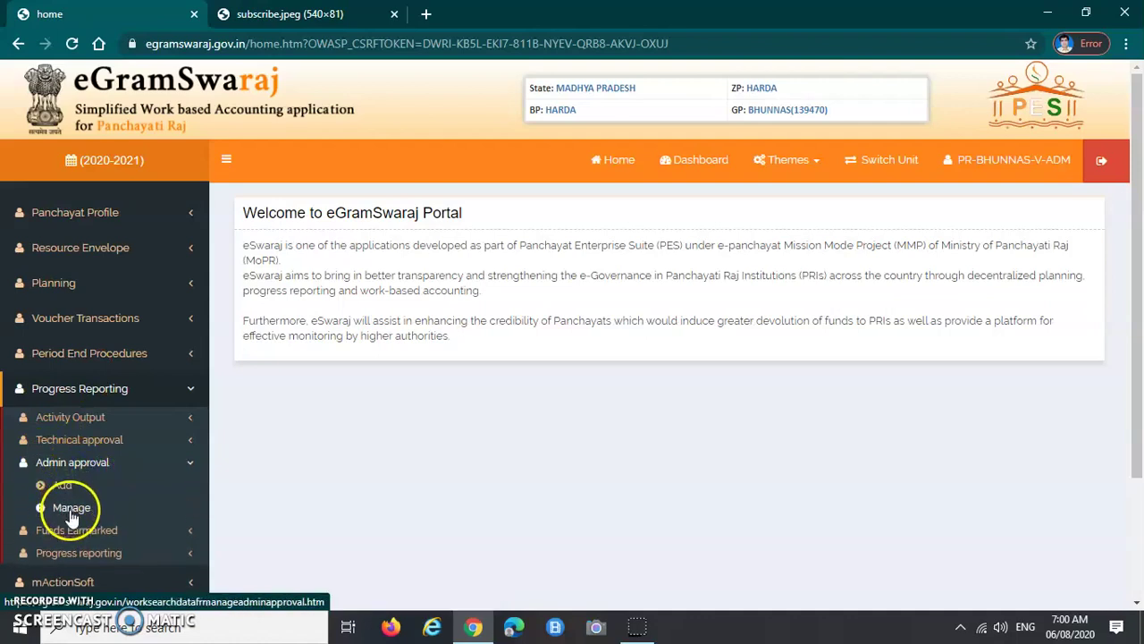
left_click(71, 509)
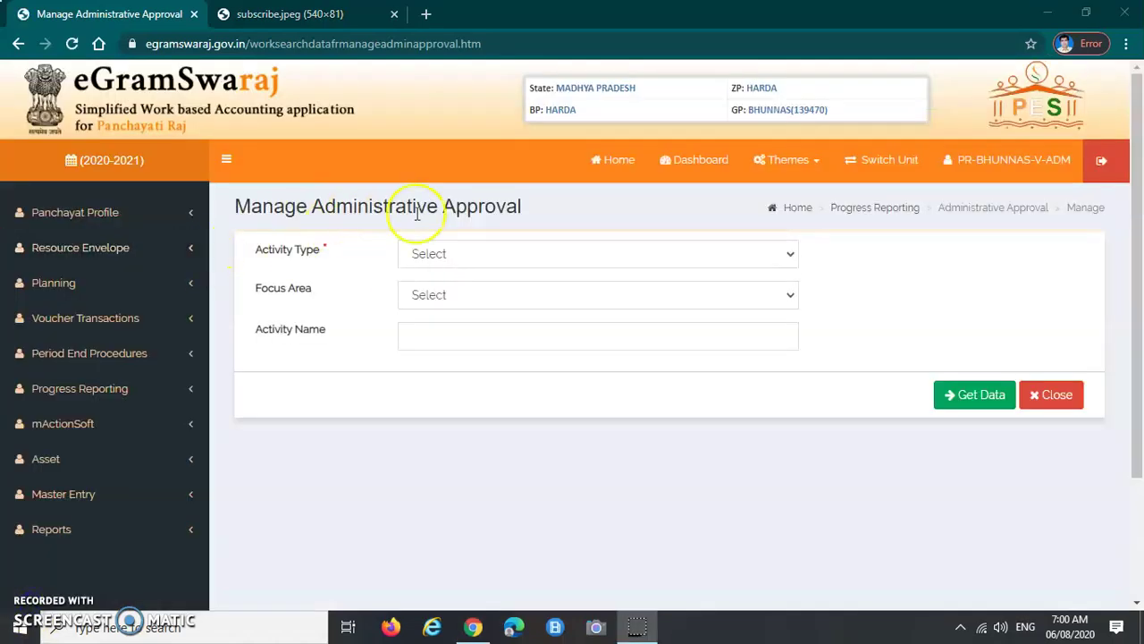
Retrieve the administrative approvals for the activity type Public Works
left_click(432, 256)
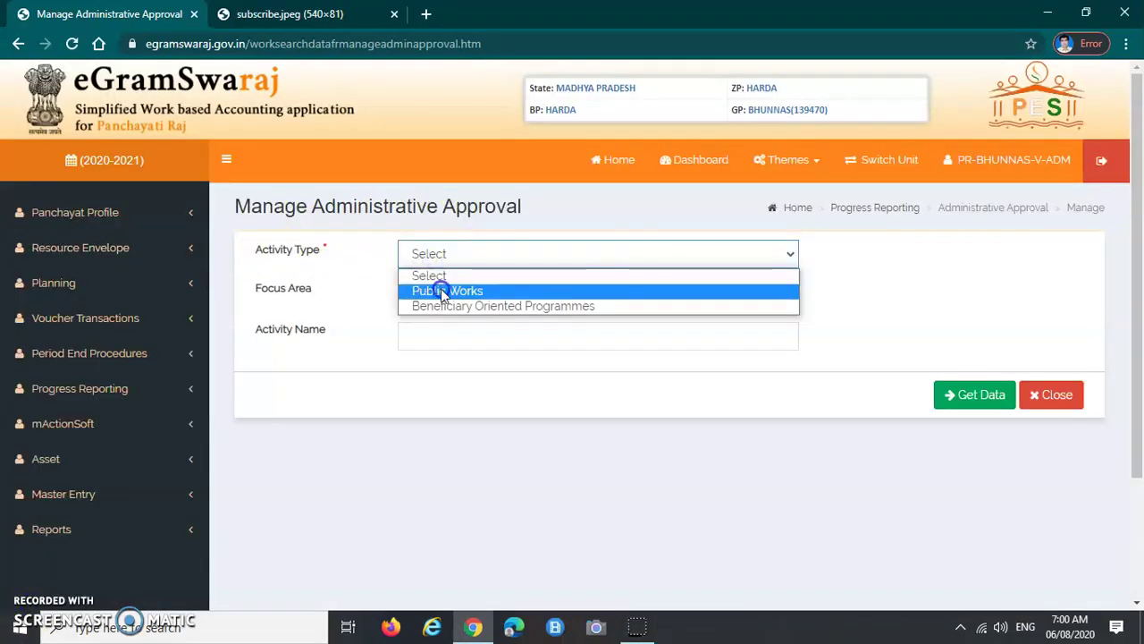
left_click(441, 291)
left_click(976, 400)
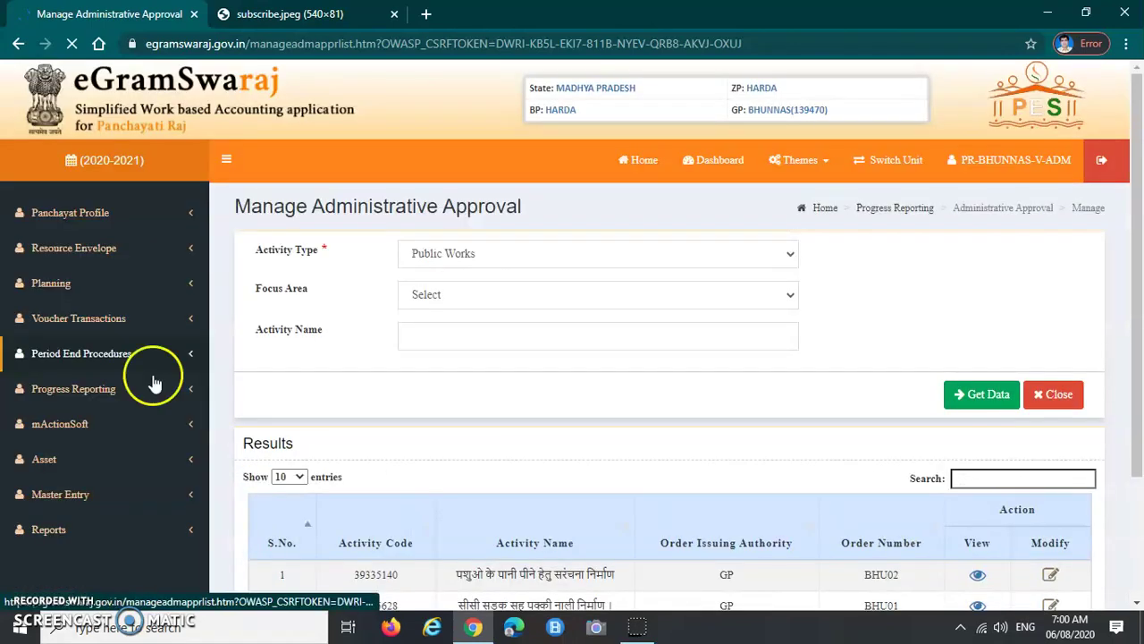
Open the administrative approval of the activity पशुओ के पानी पीने हेतु सरंचना निर्माण for modification and confirm the request
scroll(518, 452, "down", 2)
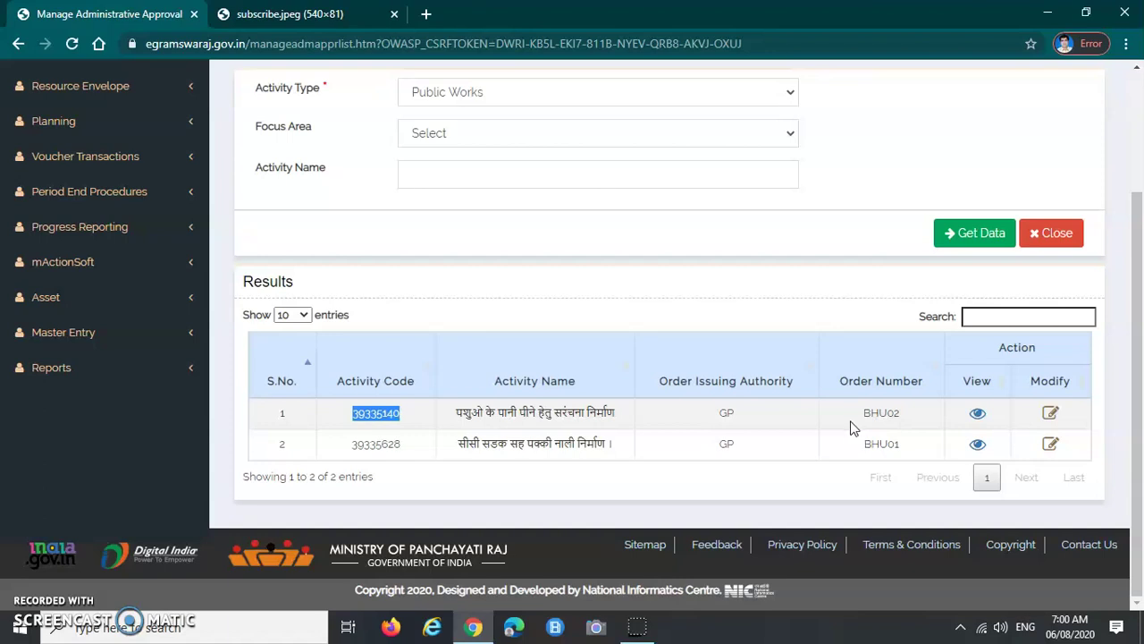
left_click_drag(353, 412, 933, 416)
left_click(932, 417)
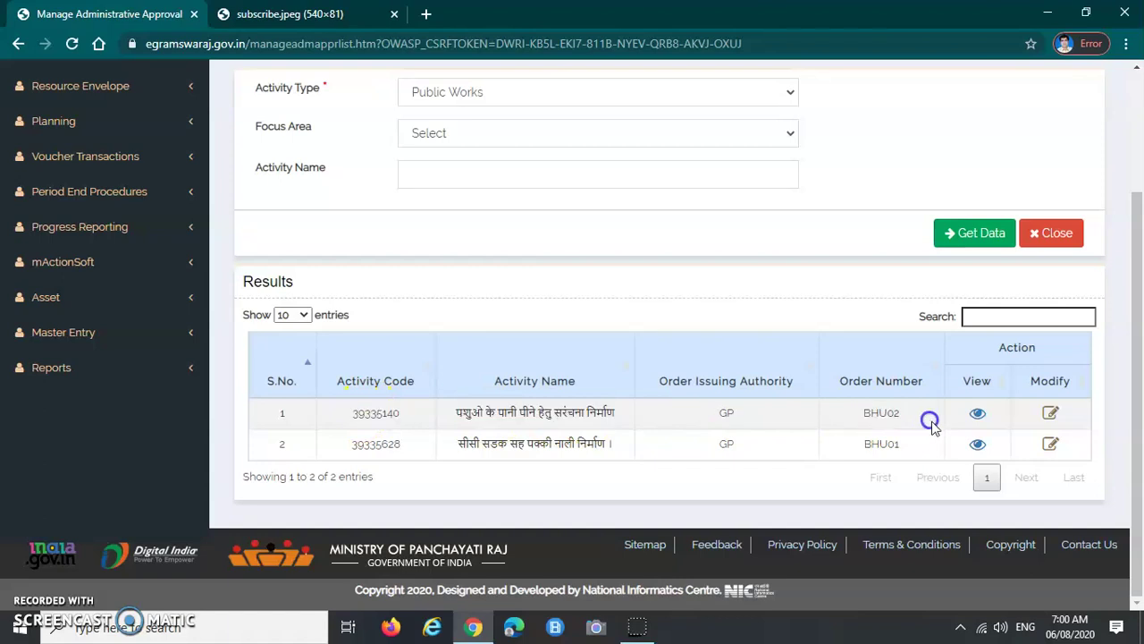
left_click(1052, 416)
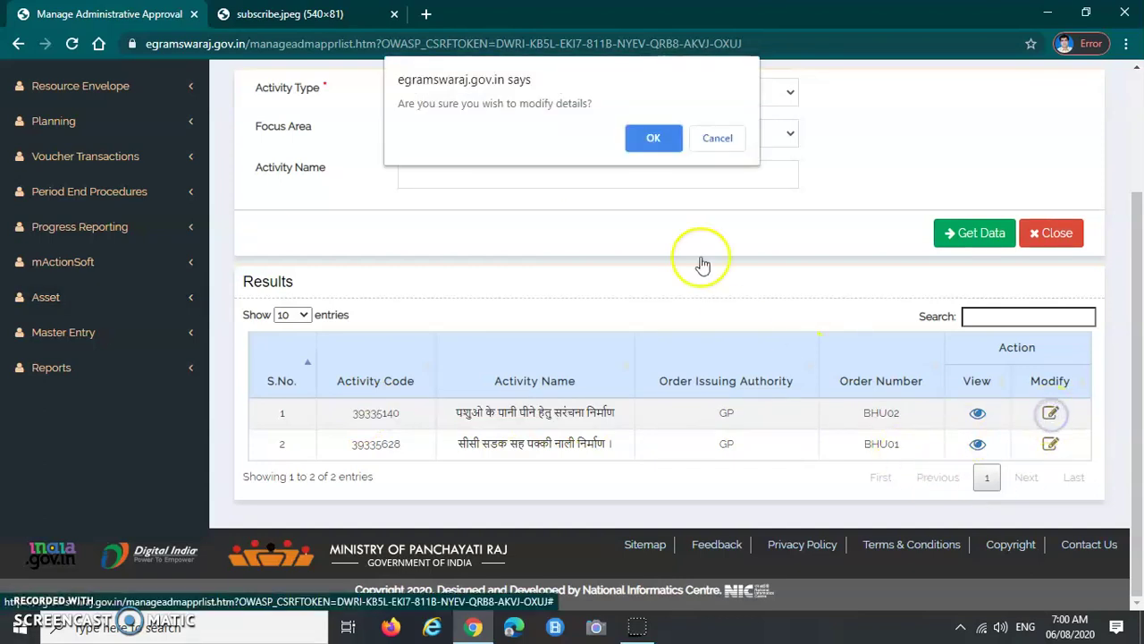
left_click_drag(401, 108, 579, 106)
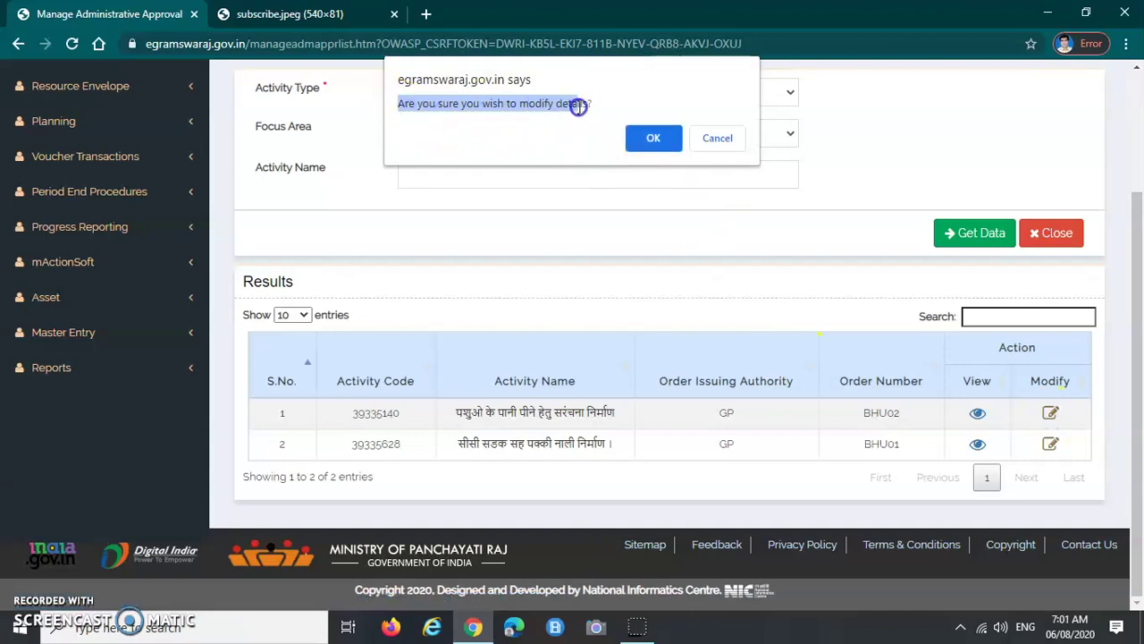
left_click(656, 146)
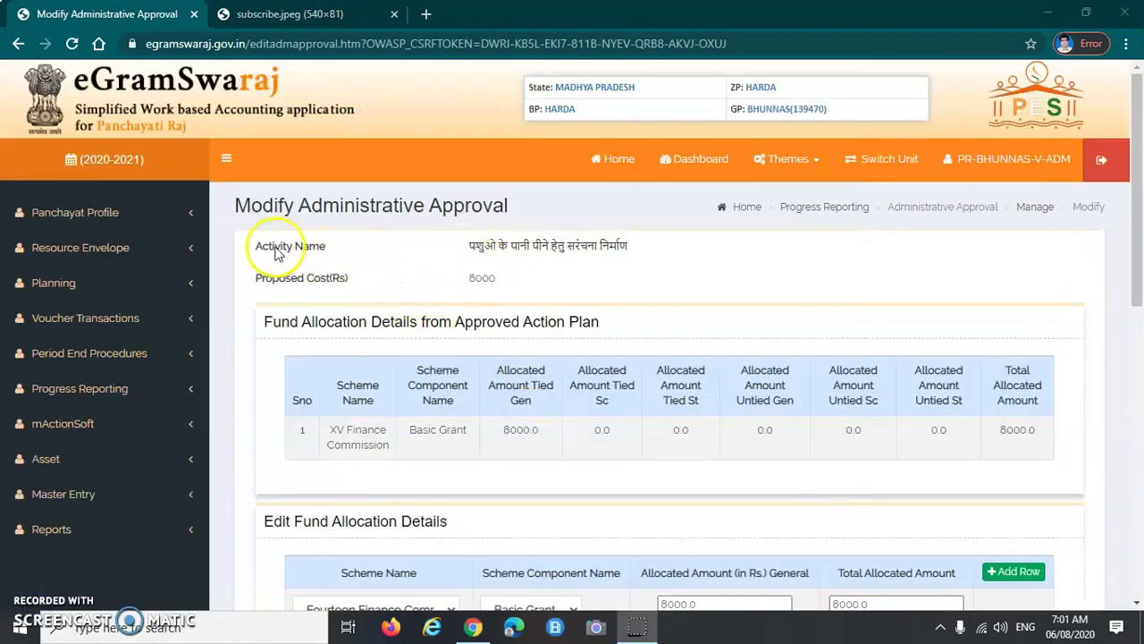
Examine the activity name, proposed cost, approved fund allocation, and the selectable scheme and component options
left_click_drag(261, 256, 360, 247)
left_click_drag(469, 246, 636, 248)
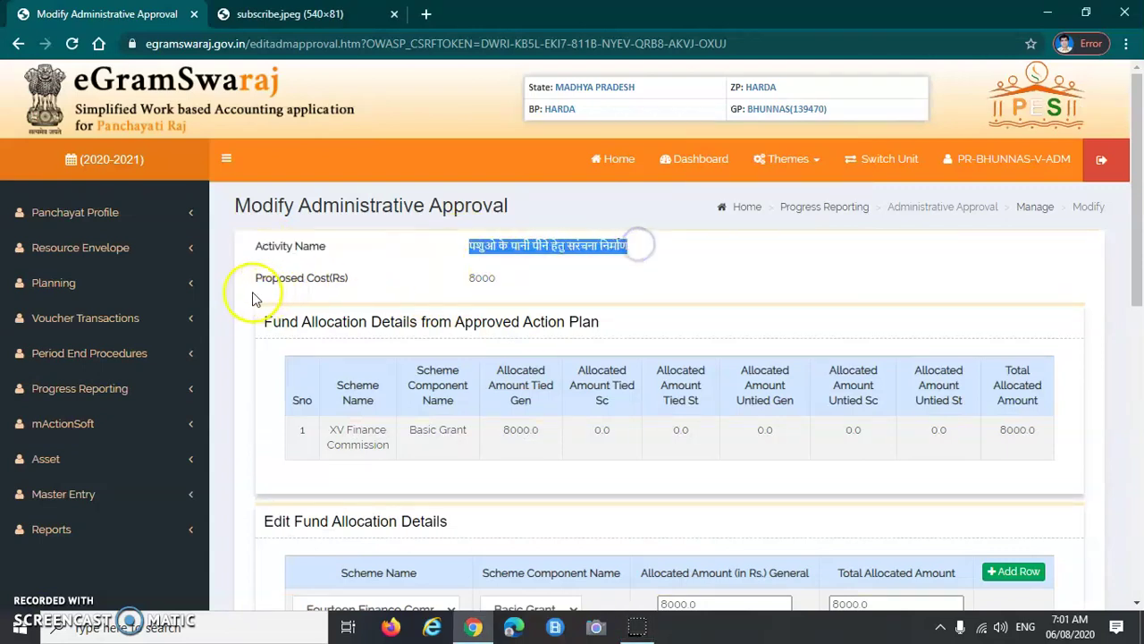
left_click_drag(256, 278, 365, 282)
left_click_drag(447, 282, 524, 284)
scroll(524, 284, "down", 1)
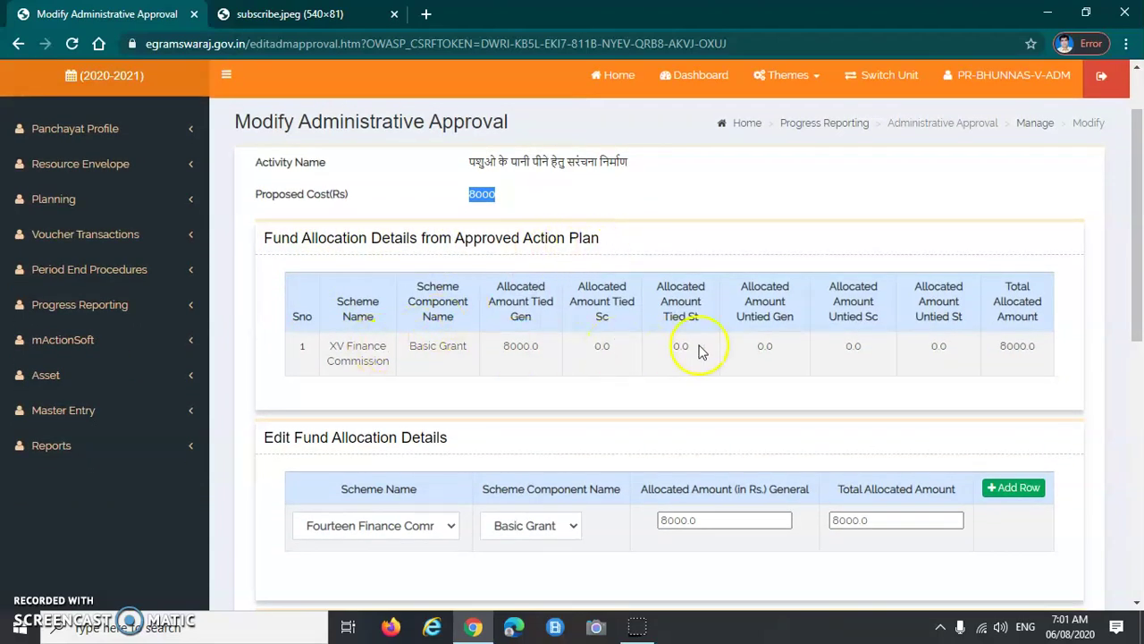
left_click(510, 346)
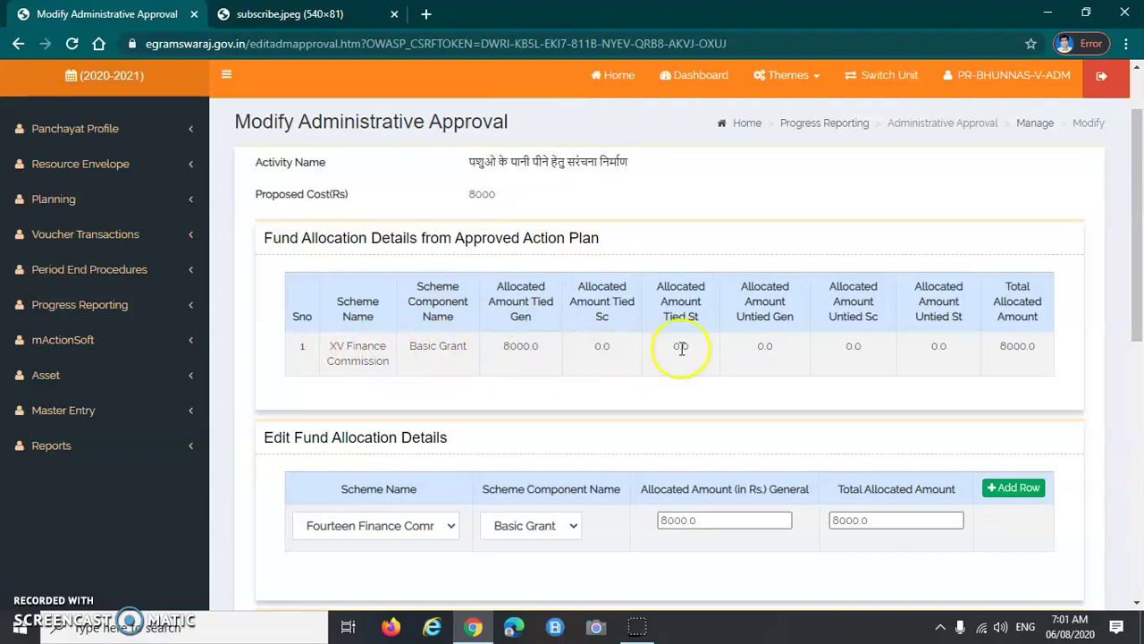
scroll(715, 396, "down", 3)
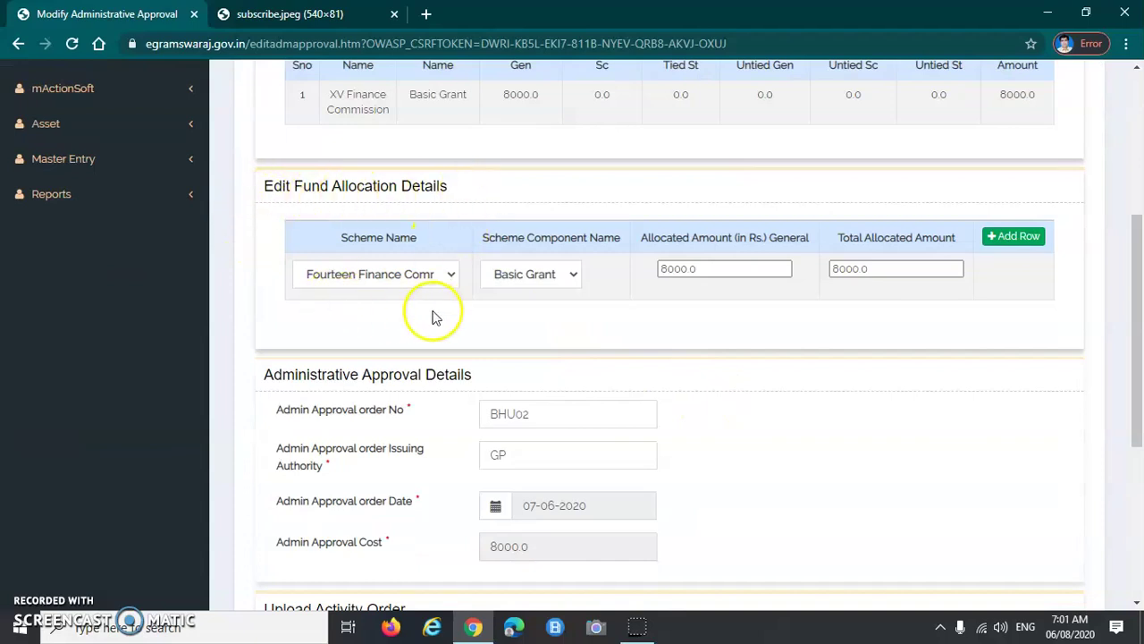
left_click(422, 280)
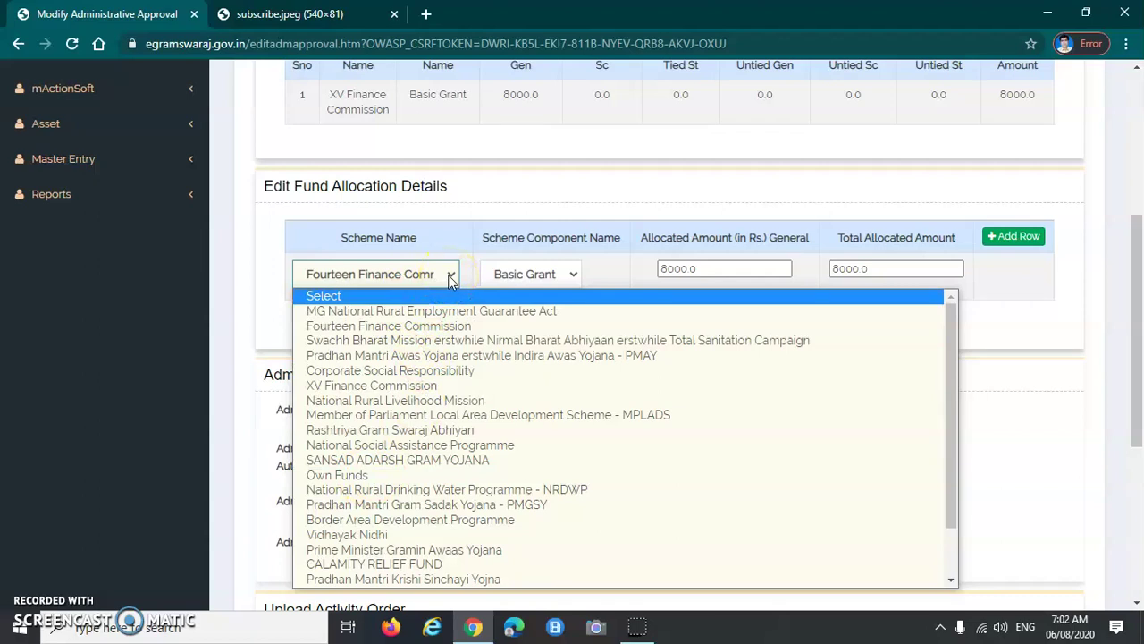
left_click(452, 281)
left_click(573, 277)
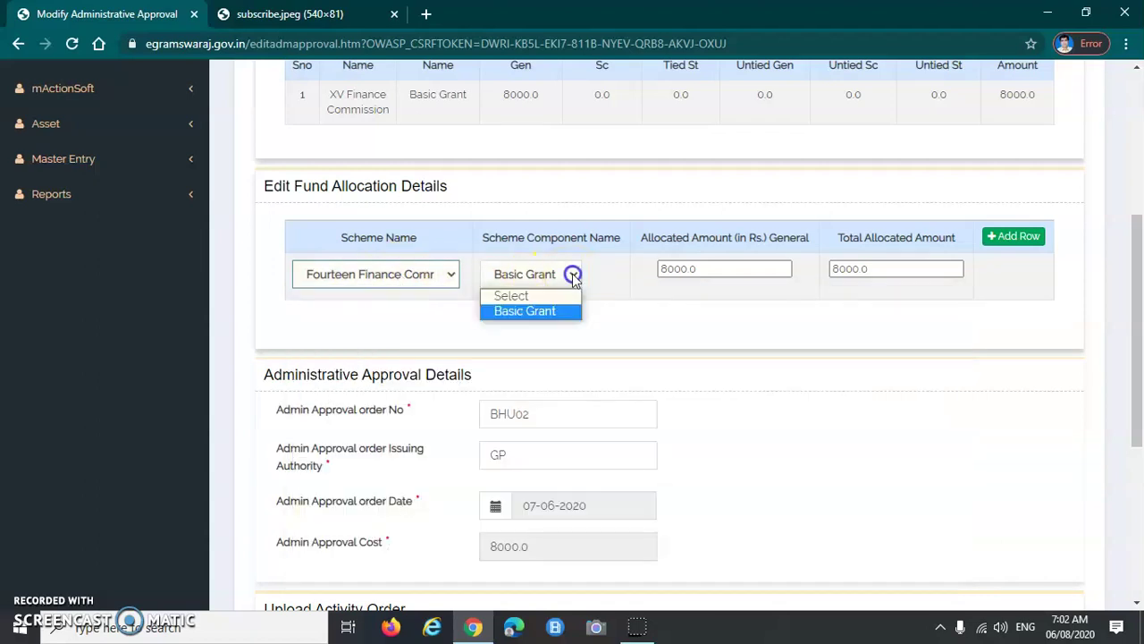
left_click(577, 276)
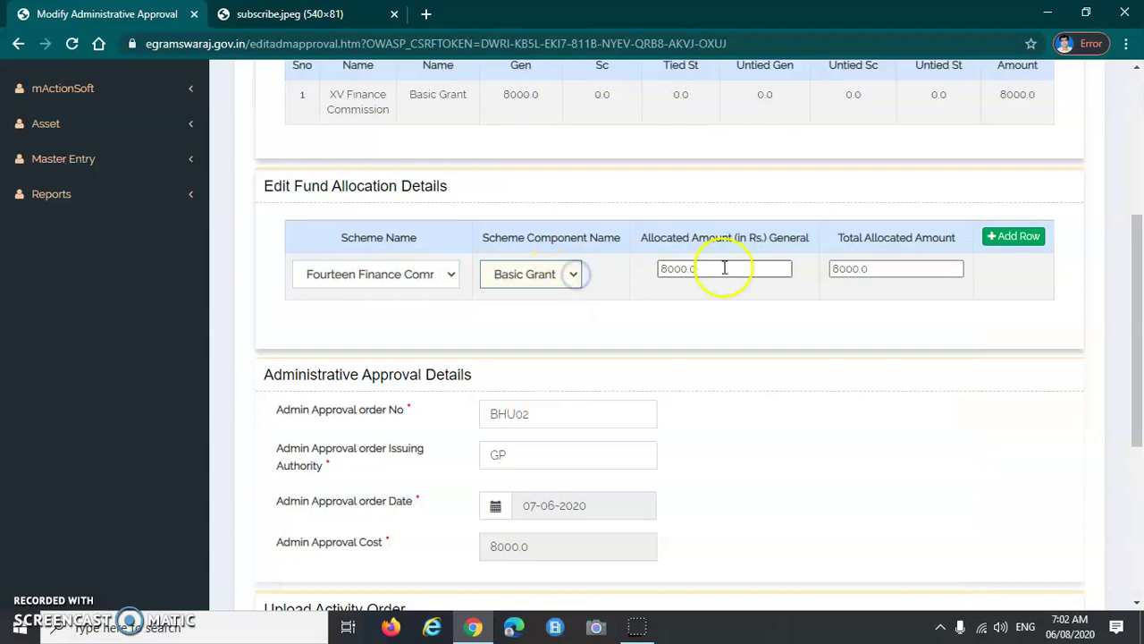
Try to add another scheme row to the editable fund allocation details
left_click(1015, 243)
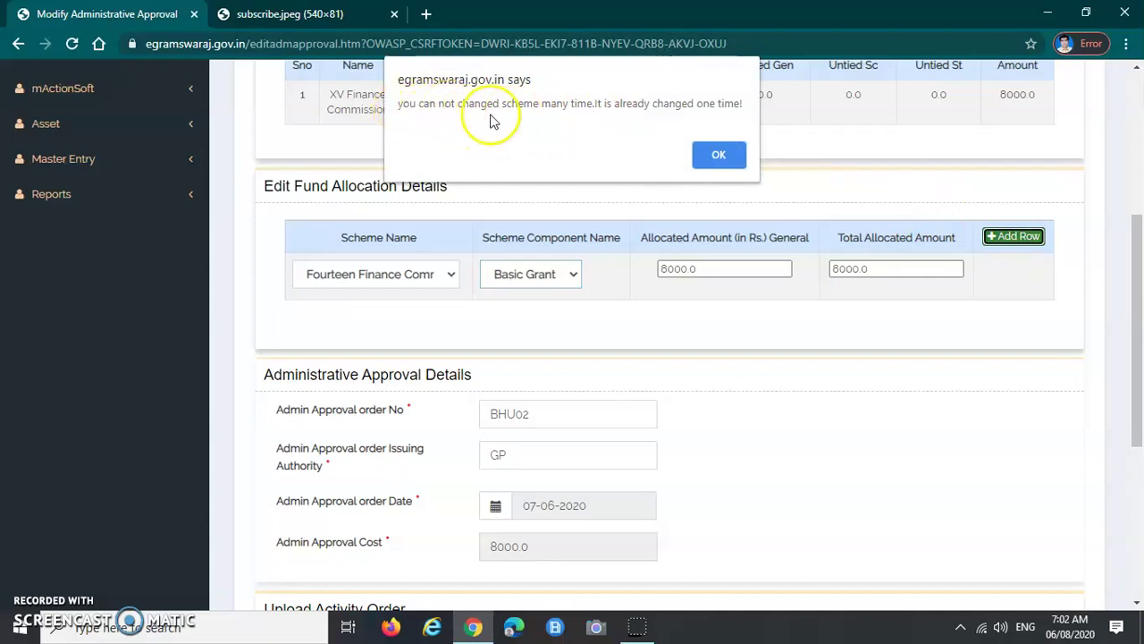
left_click_drag(397, 105, 444, 104)
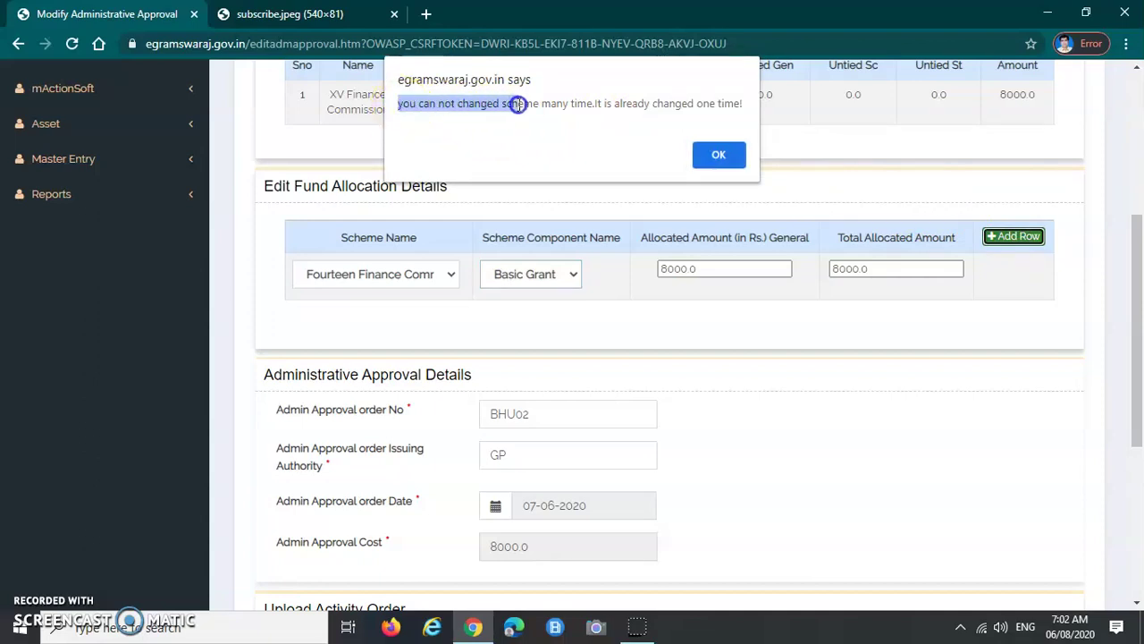
left_click_drag(582, 107, 658, 107)
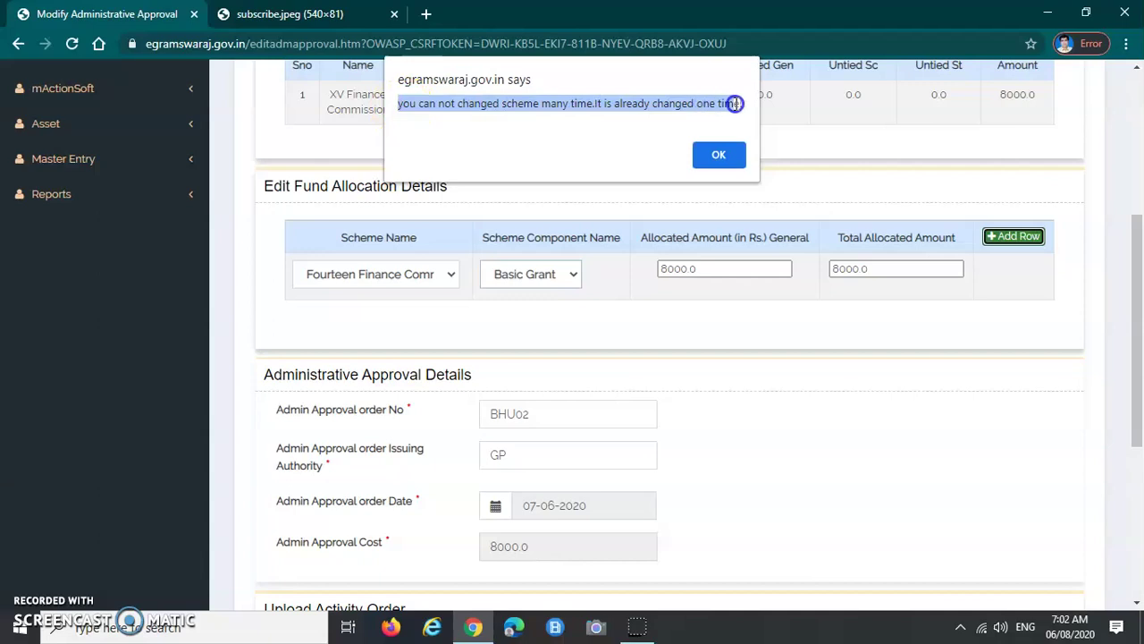
left_click(715, 156)
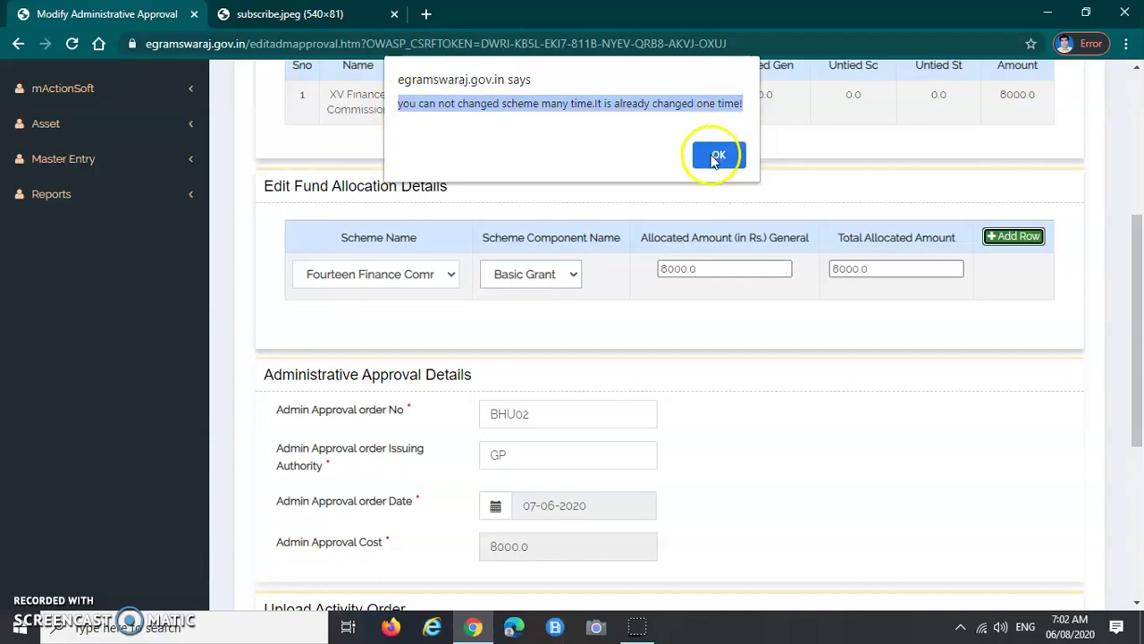
left_click(717, 157)
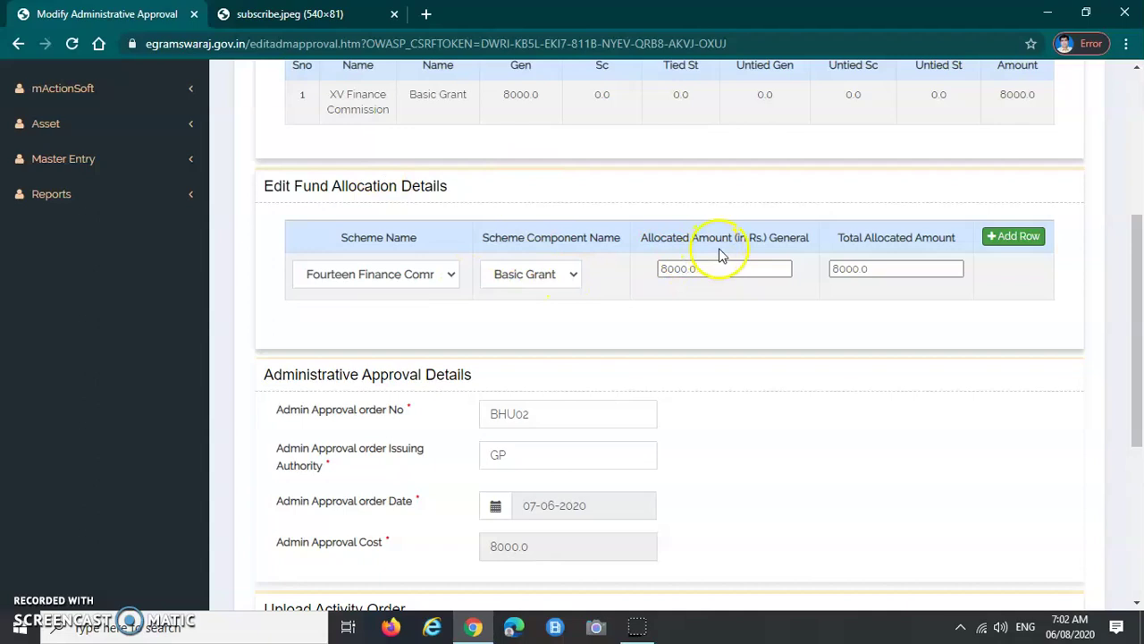
Set the general allocated amount for the Fourteen Finance Commission basic grant to 12000
left_click(729, 273)
scroll(733, 295, "down", 1)
left_click(868, 184)
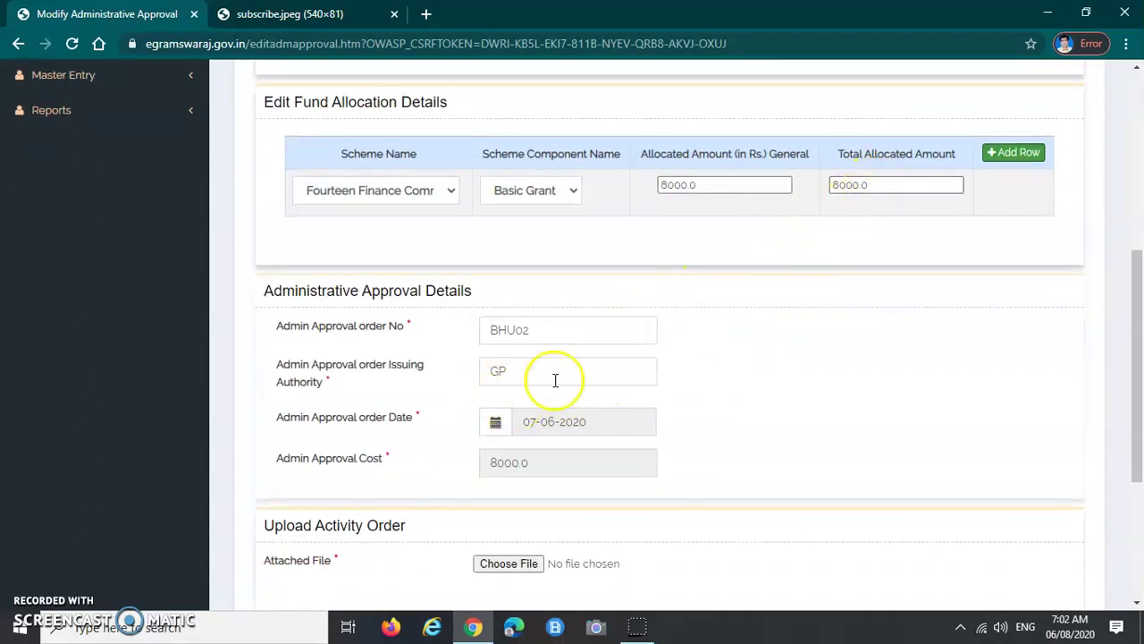
scroll(616, 471, "down", 2)
scroll(621, 477, "up", 1)
scroll(625, 478, "up", 3)
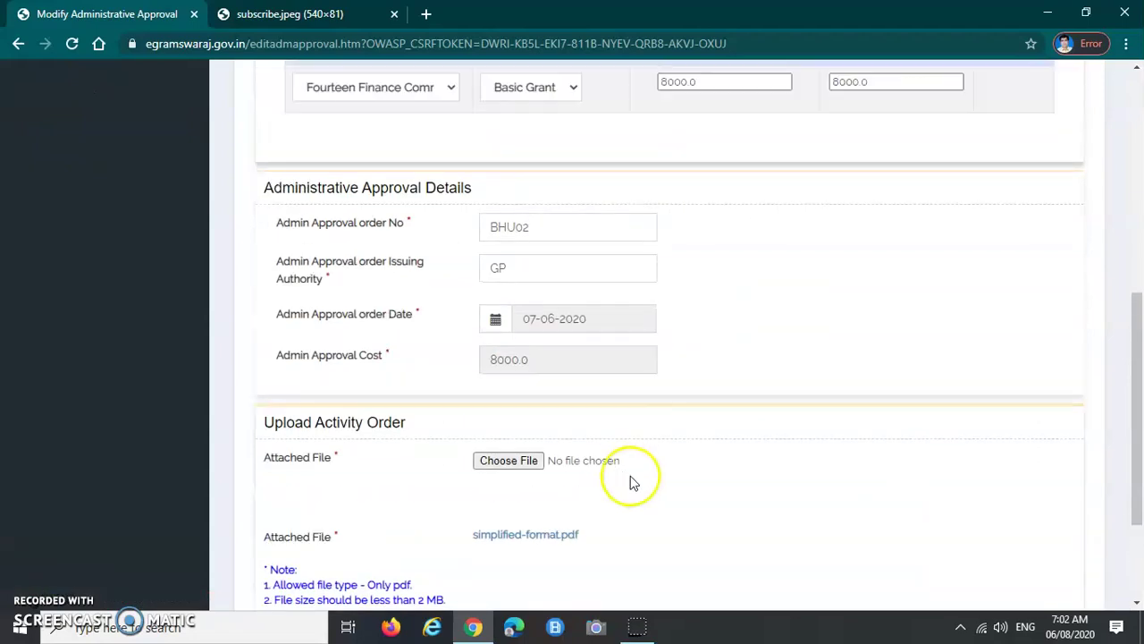
scroll(655, 485, "up", 1)
left_click(724, 336)
left_click(722, 337)
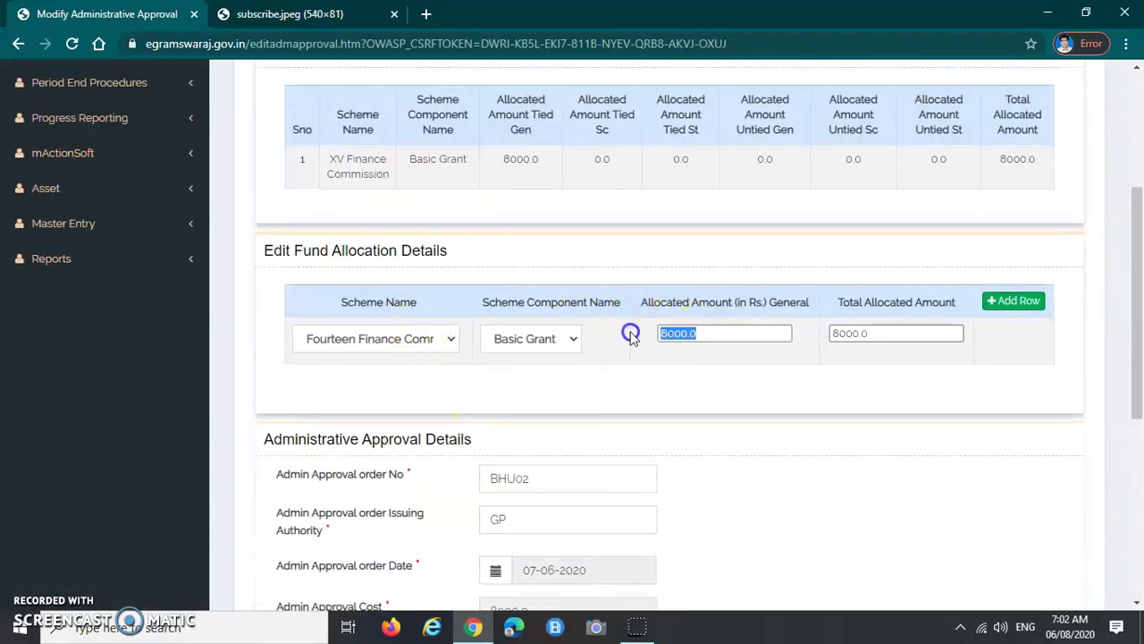
type("12")
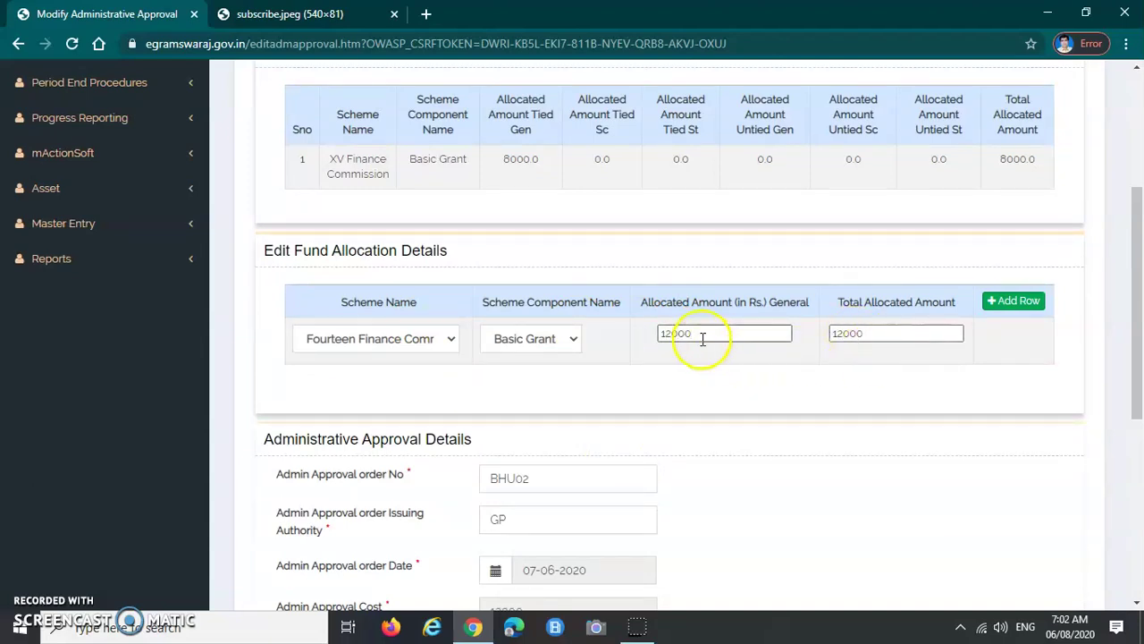
left_click(752, 360)
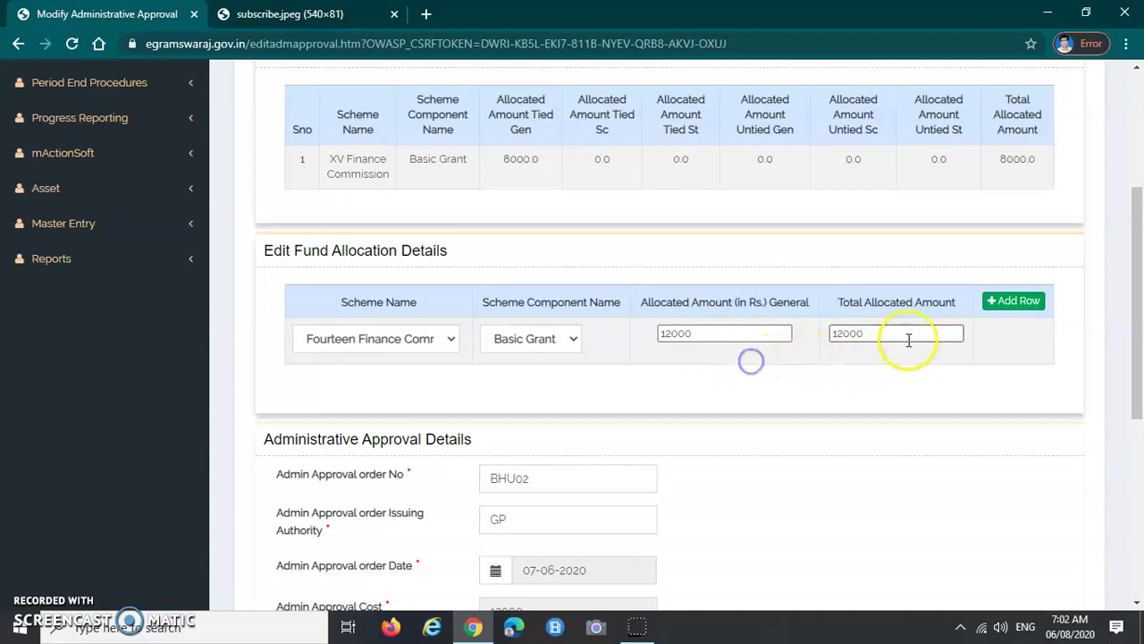
Check the selectable scheme names and the total allocated amount without changing the allocation row
left_click(451, 339)
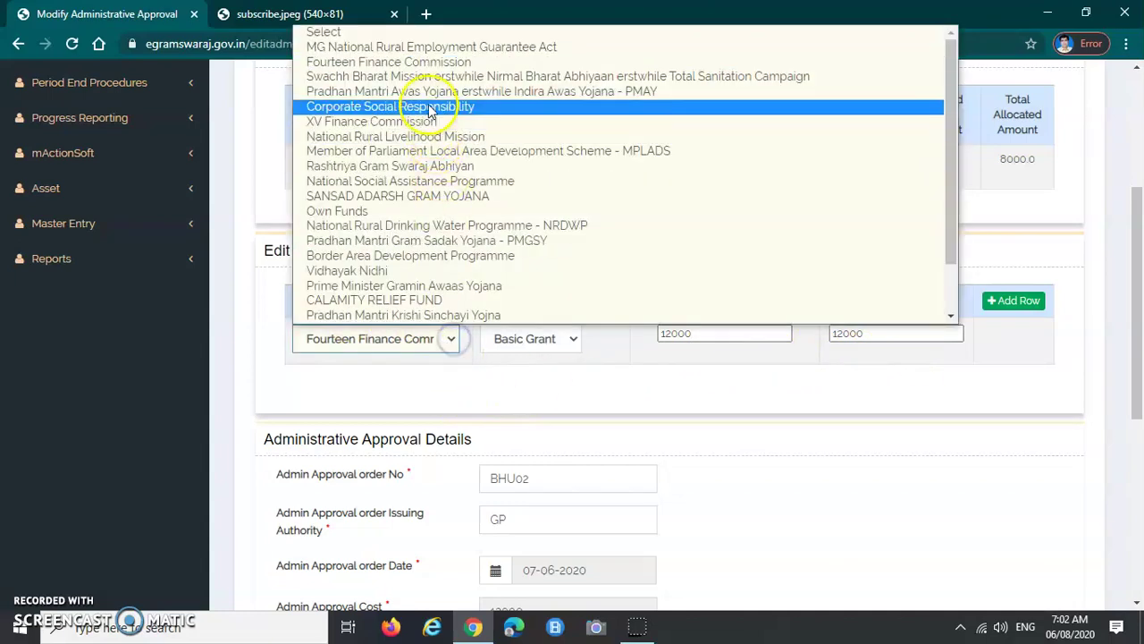
left_click(613, 415)
left_click(864, 333)
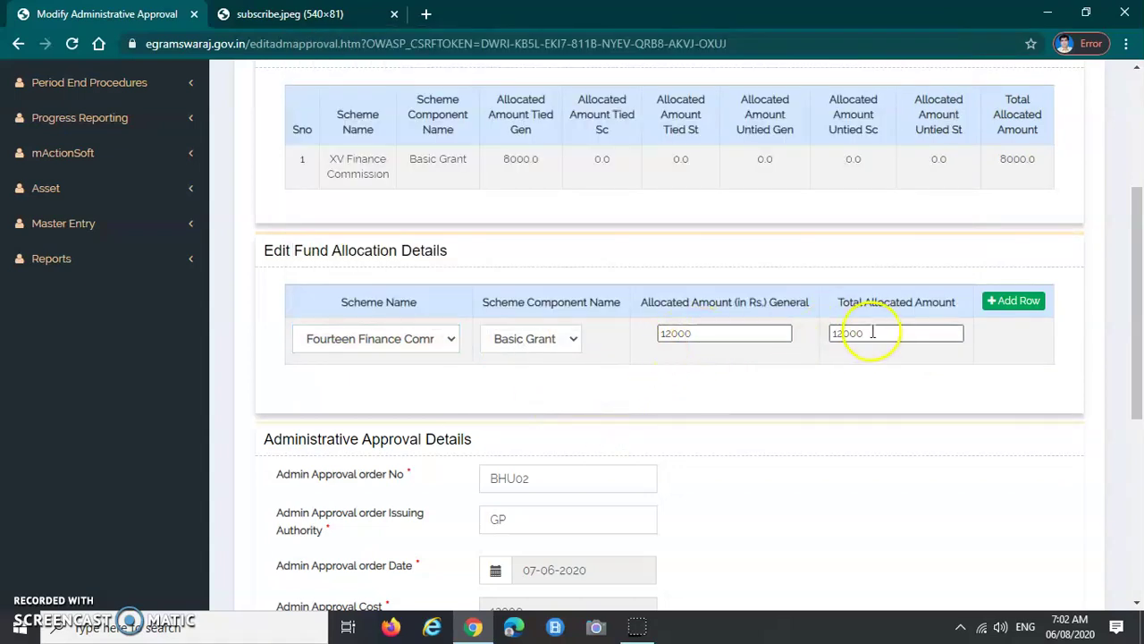
Enter the revised admin approval order number and keep GP as the order's issuing authority
scroll(646, 378, "down", 2)
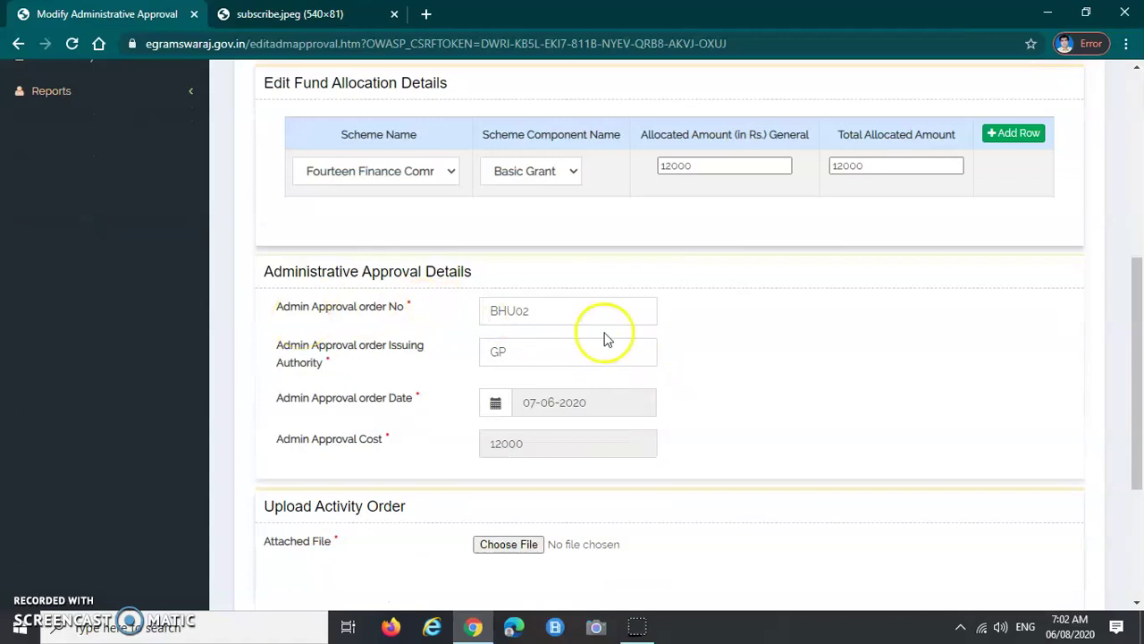
left_click(549, 309)
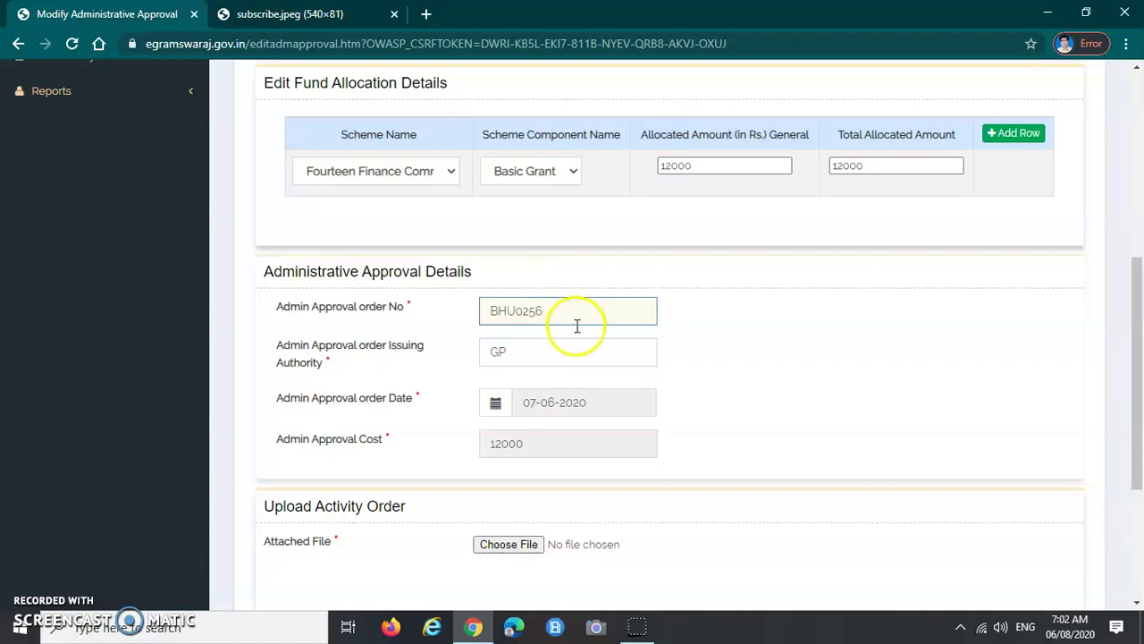
scroll(572, 327, "down", 1)
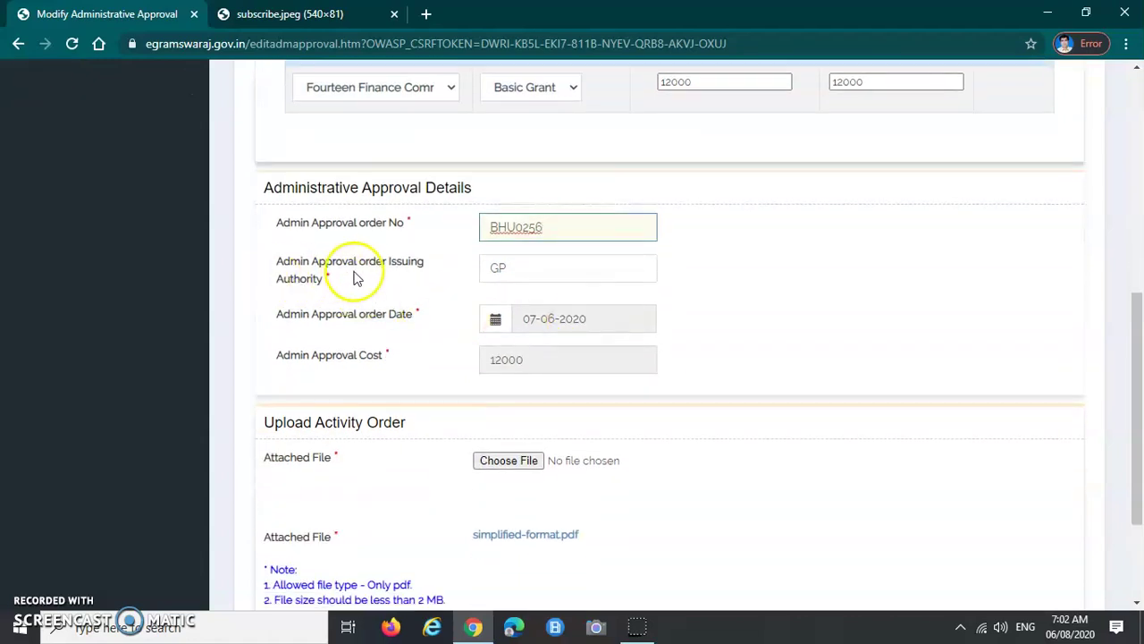
left_click(511, 270)
scroll(509, 273, "down", 1)
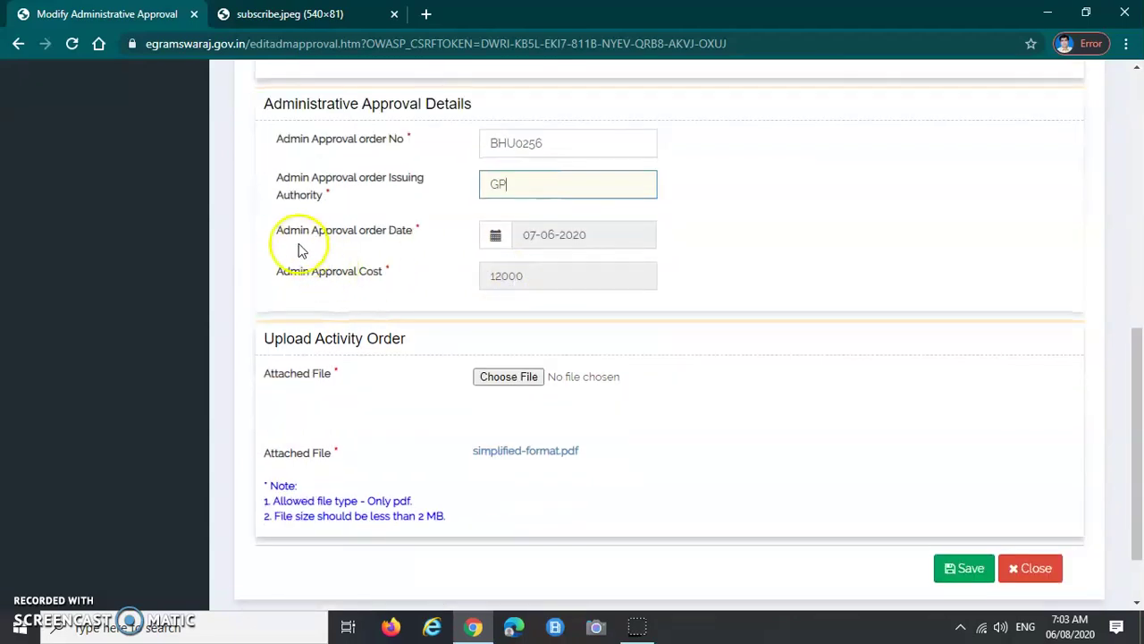
Set the admin approval order date to 05-07-2020
left_click_drag(276, 230, 431, 237)
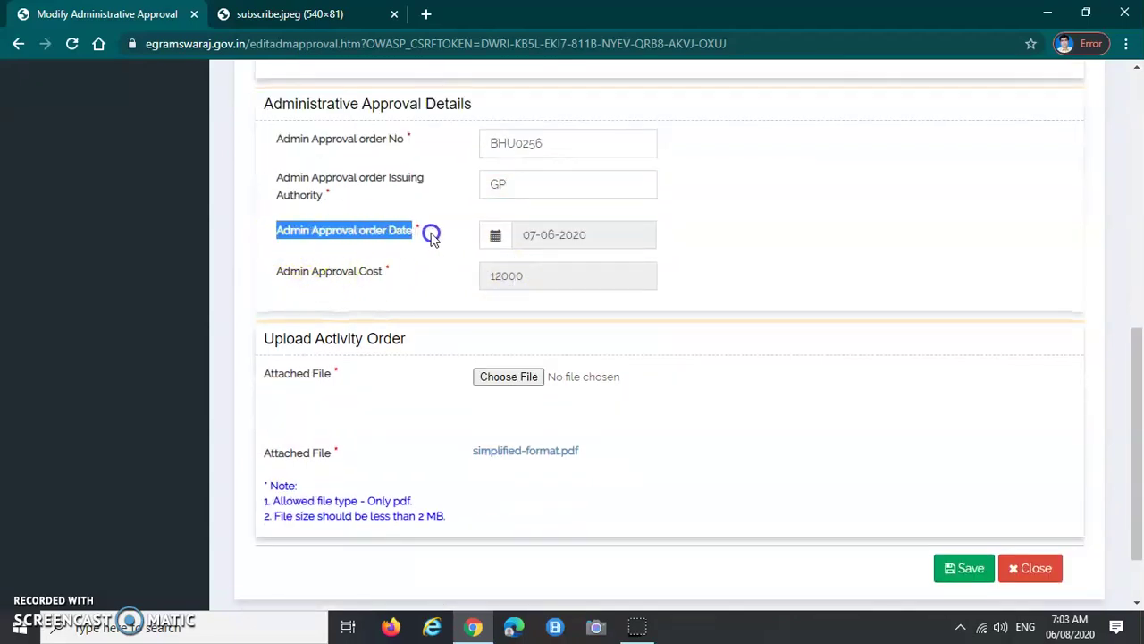
left_click(615, 236)
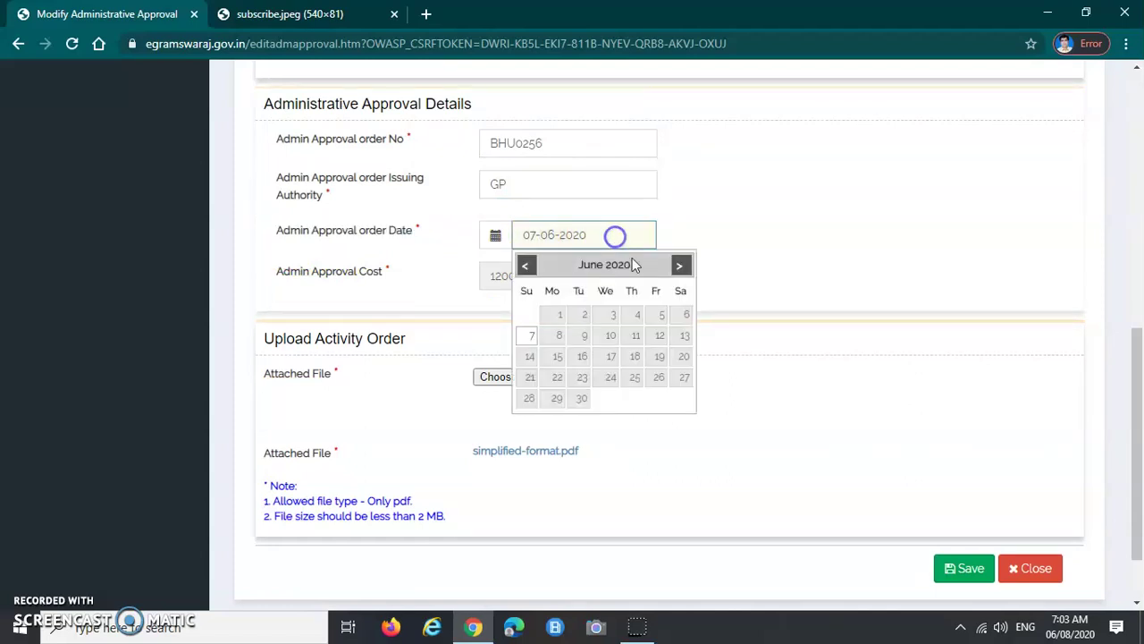
left_click(680, 264)
left_click(680, 265)
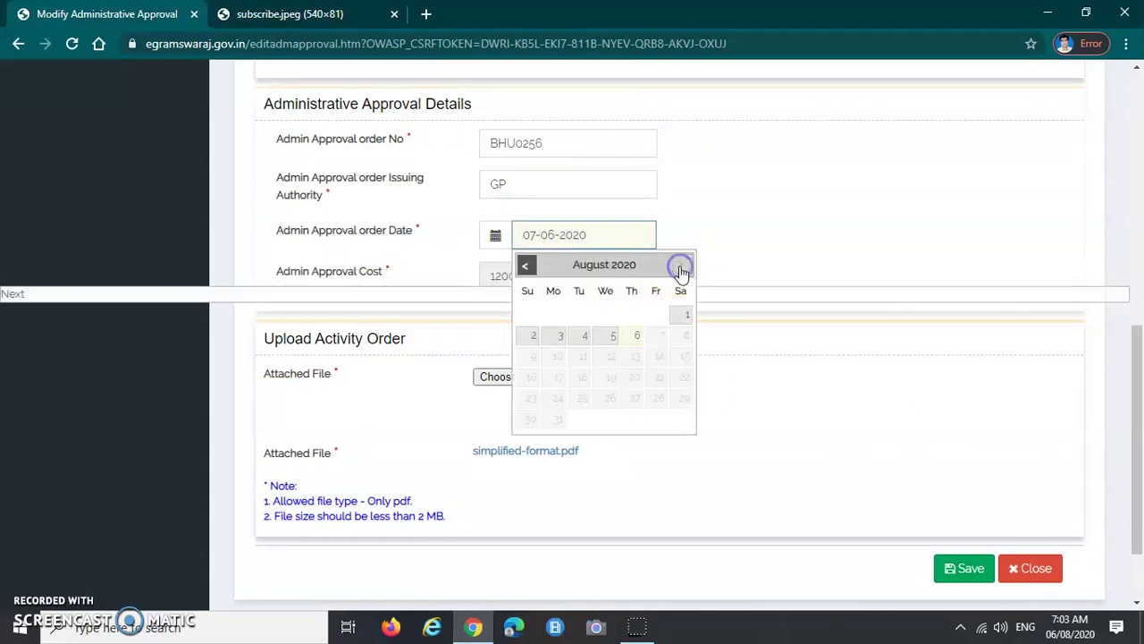
left_click(529, 268)
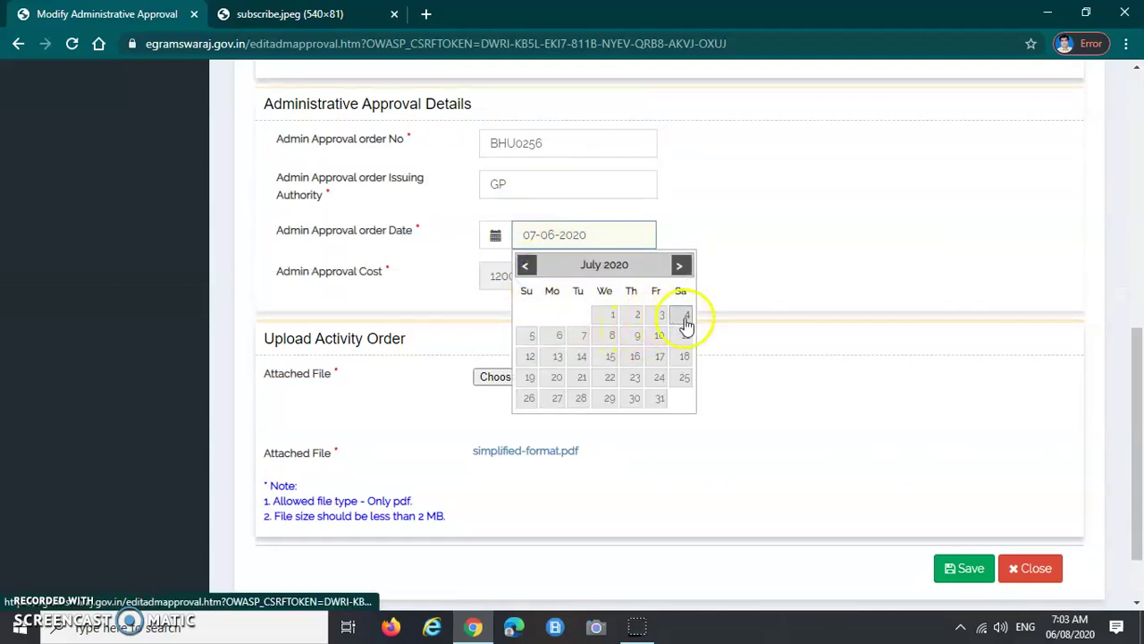
left_click(532, 335)
left_click(736, 268)
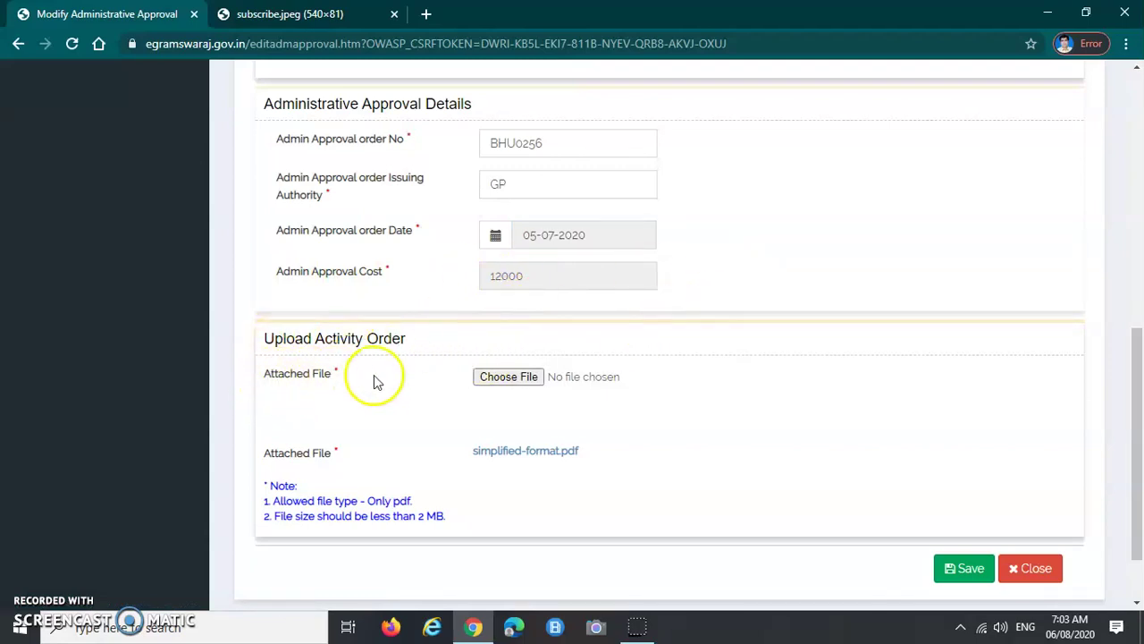
Attach simplified-format.pdf from the e gram guidline folder as the new activity order file
left_click(514, 379)
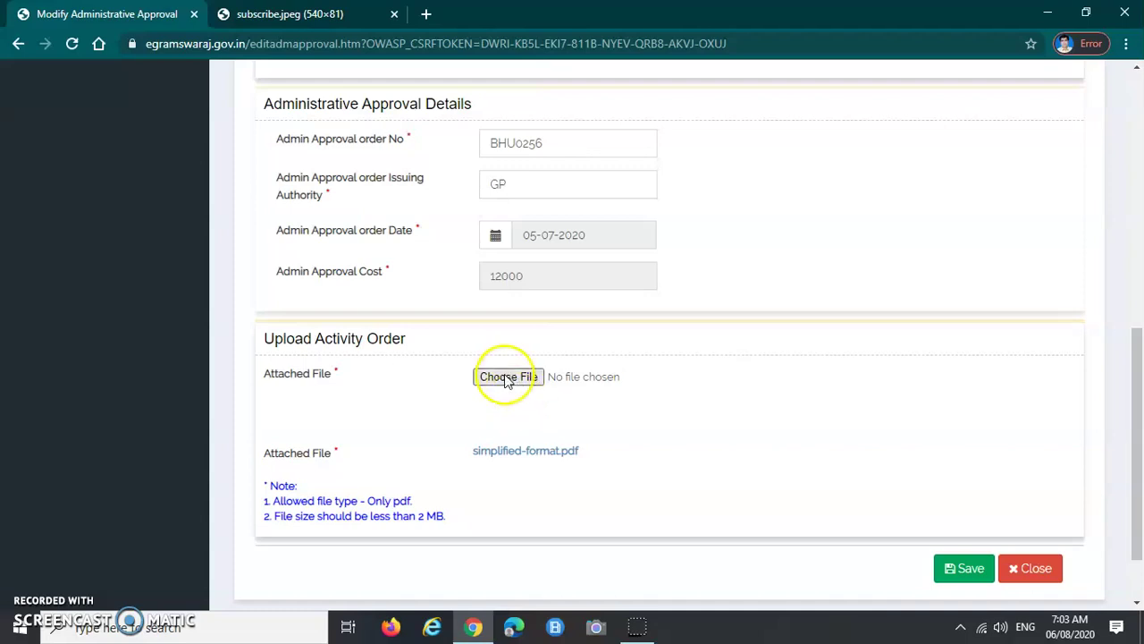
left_click(508, 379)
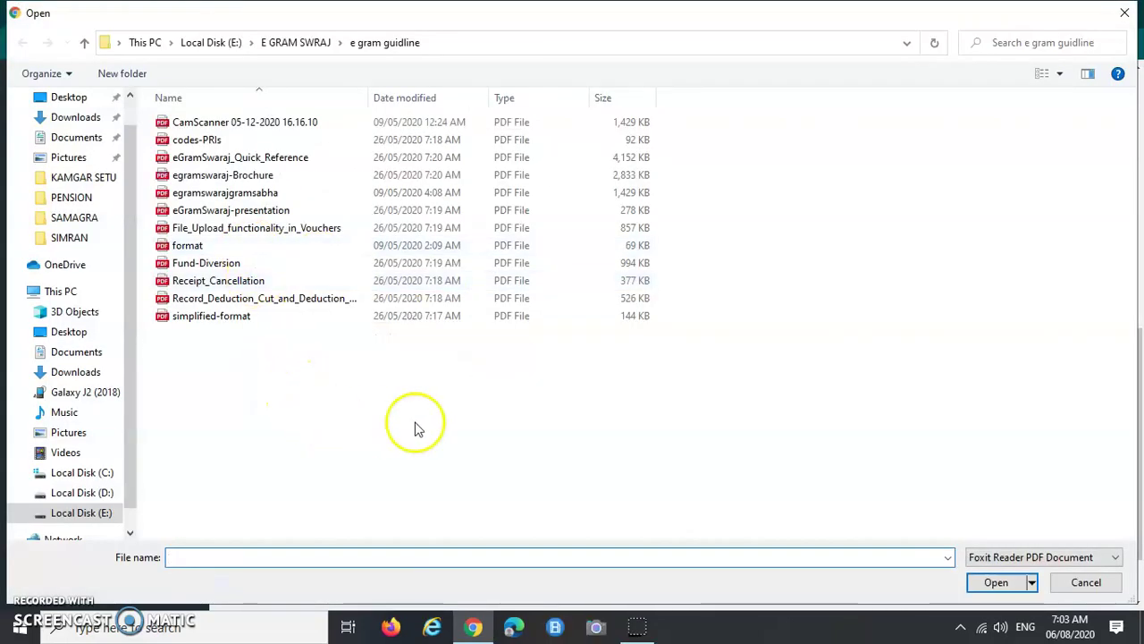
left_click(448, 419)
left_click(214, 317)
left_click(997, 586)
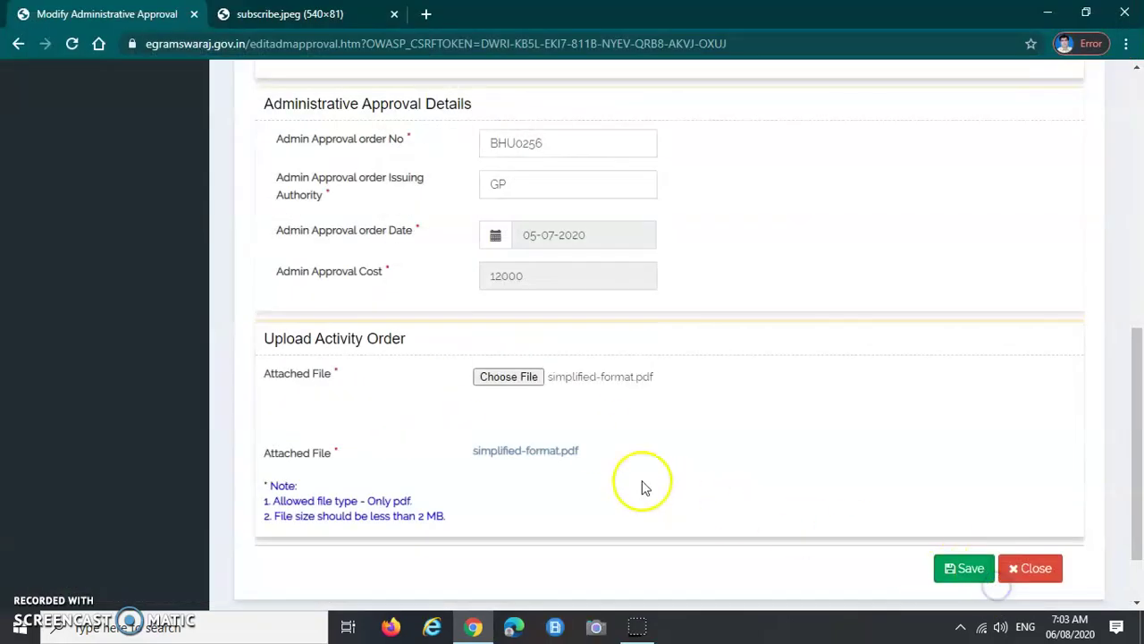
Review the allocation and approval entries, save the modified administrative approval, and acknowledge the save message
scroll(518, 411, "up", 3)
scroll(491, 415, "up", 3)
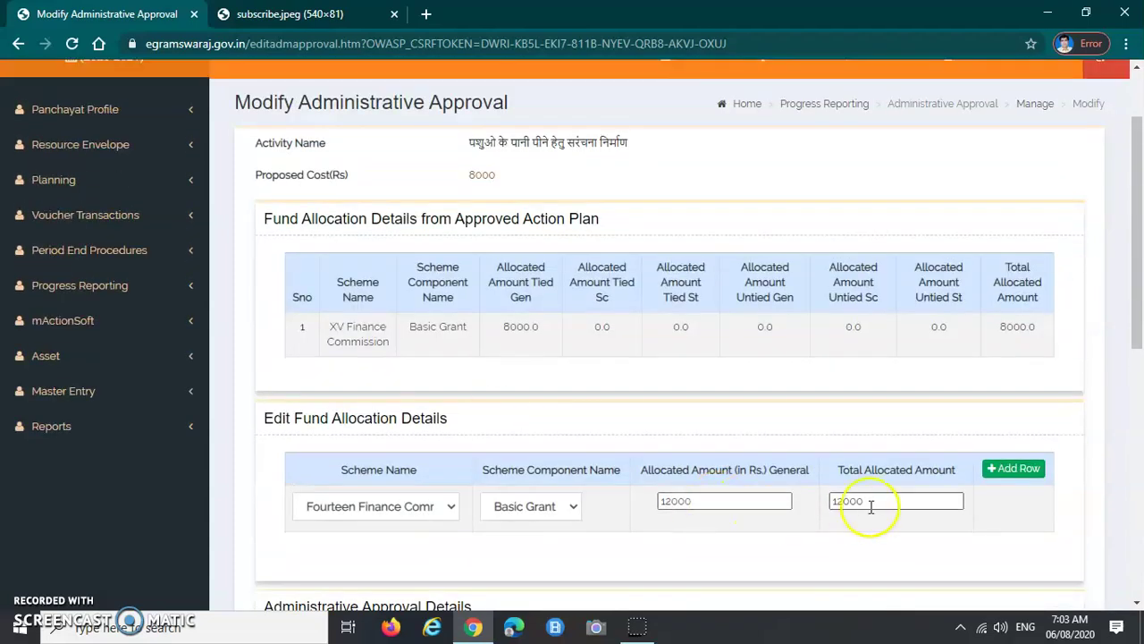
scroll(545, 449, "down", 4)
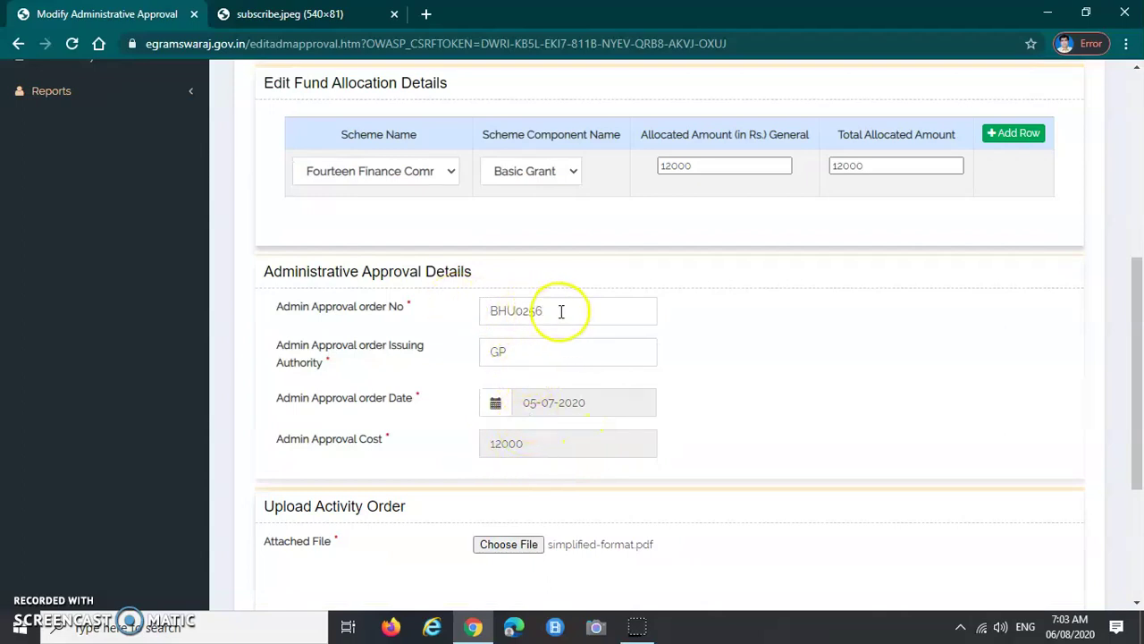
scroll(606, 420, "down", 3)
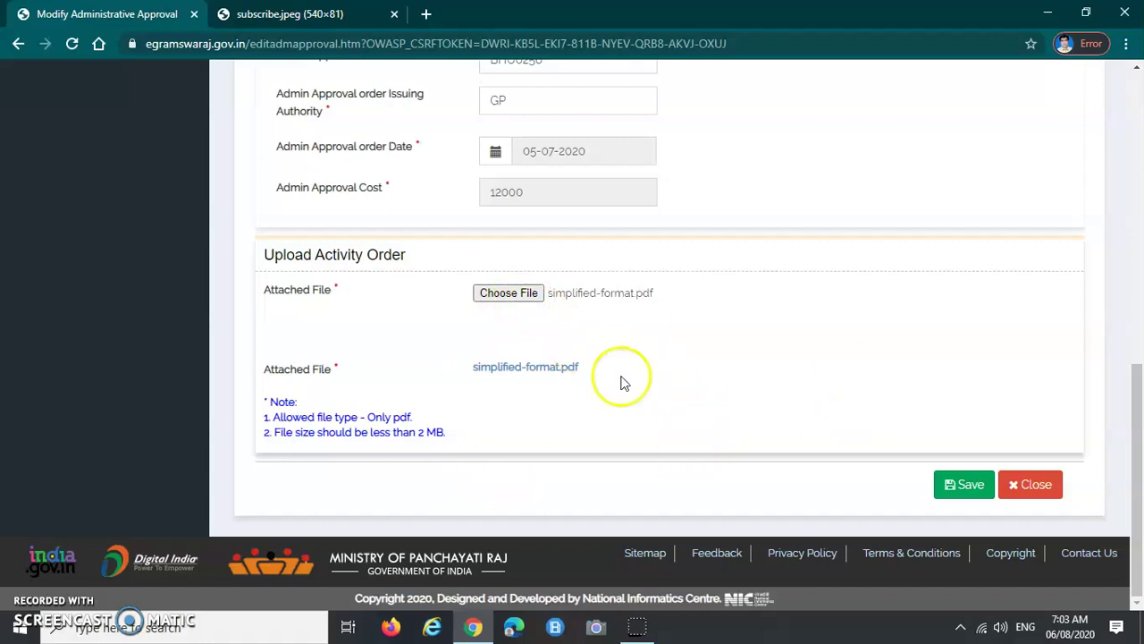
left_click(964, 484)
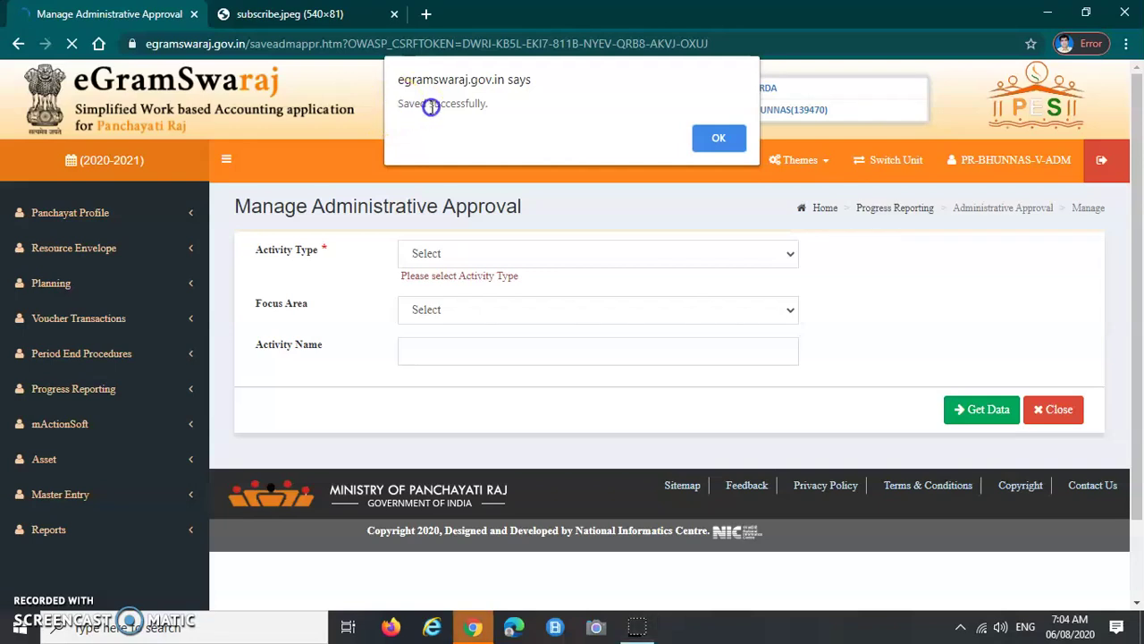
triple_click(420, 103)
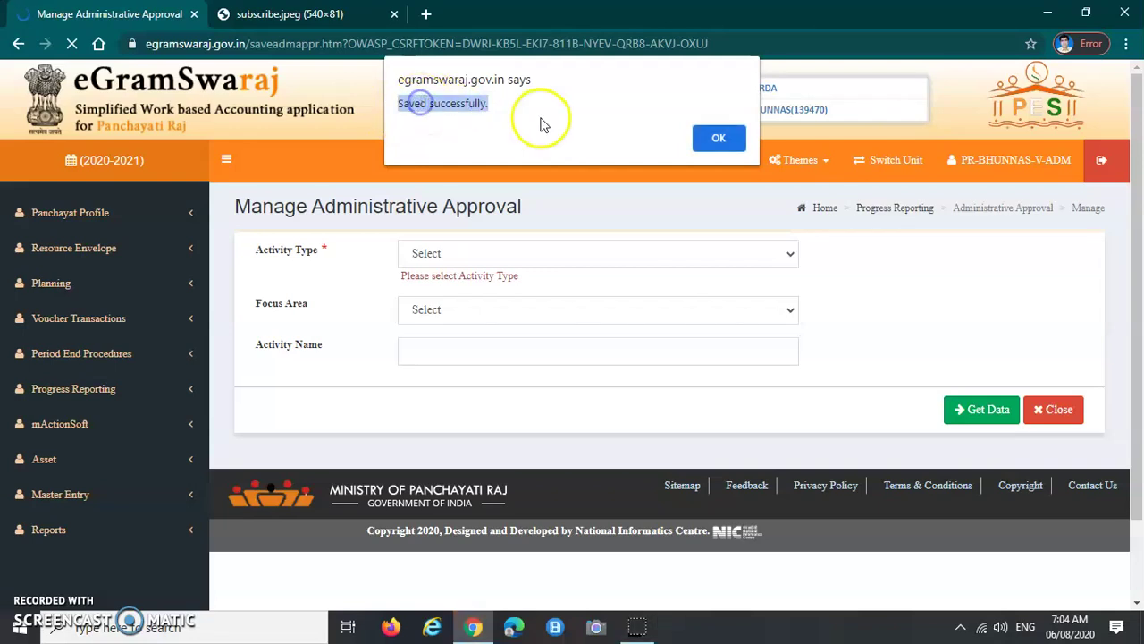
left_click(717, 145)
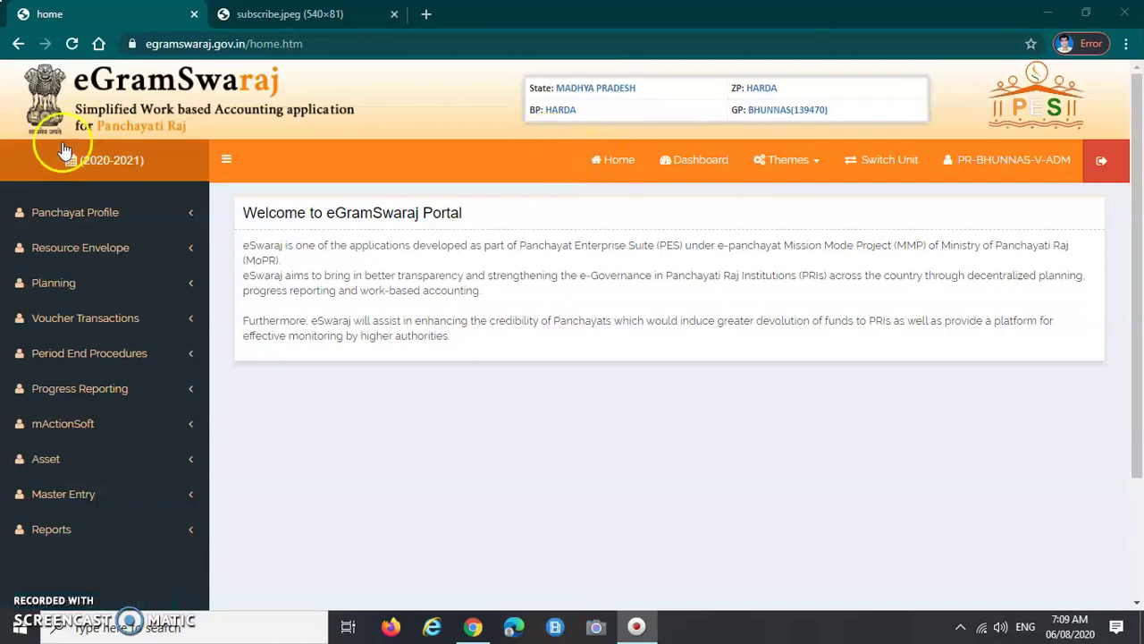
Open the page for managing earmarked funds within Progress Reporting
left_click(81, 399)
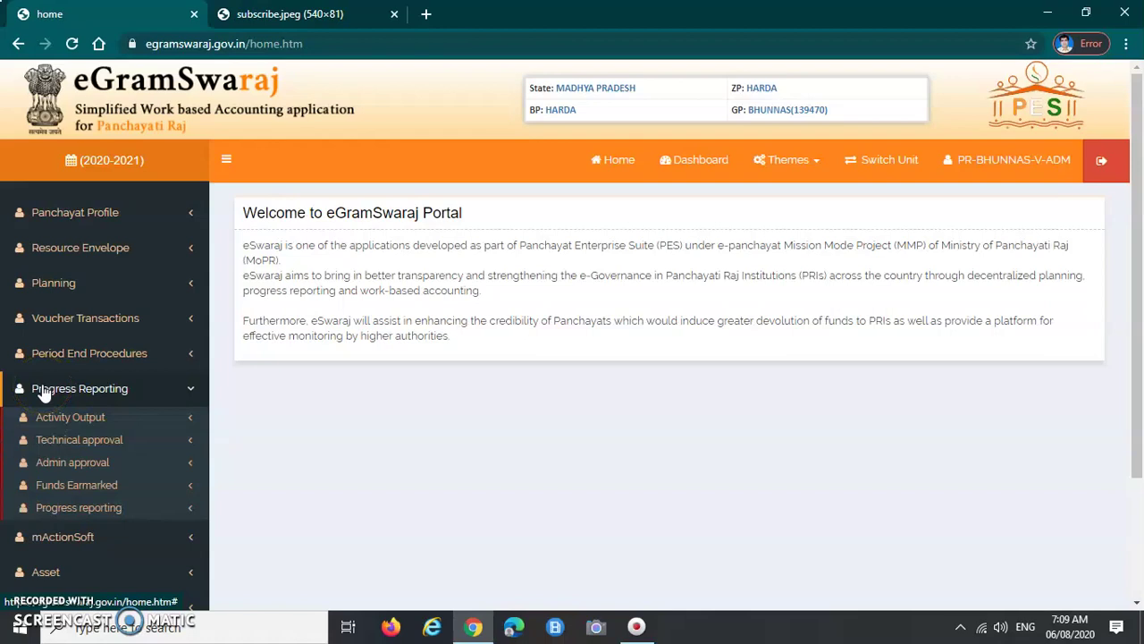
left_click(93, 442)
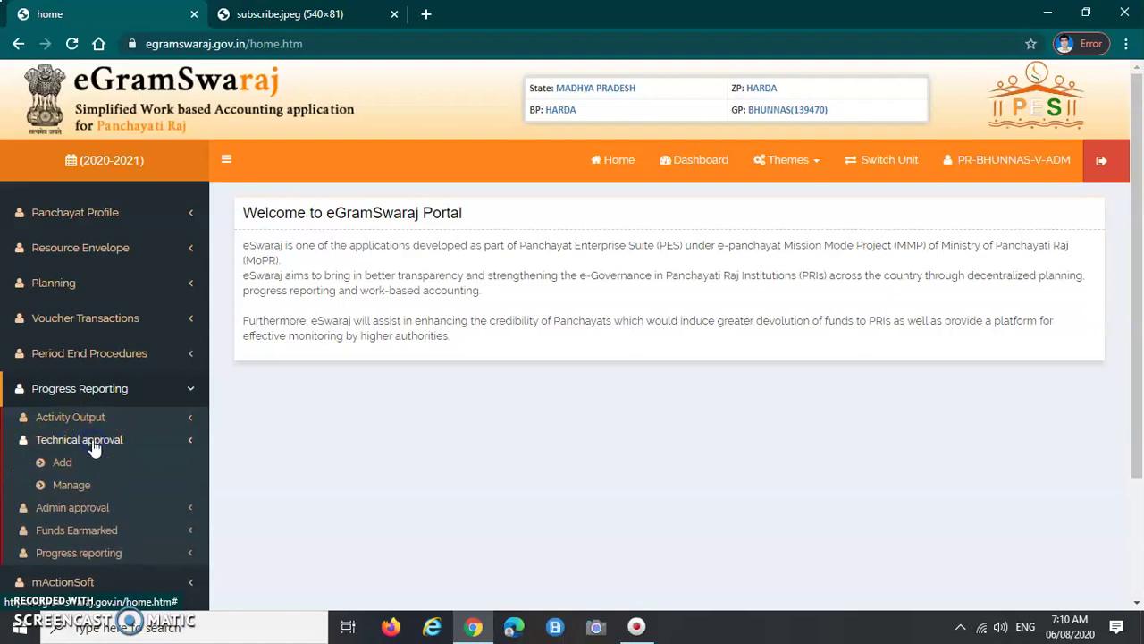
left_click(68, 442)
left_click(64, 461)
left_click(67, 508)
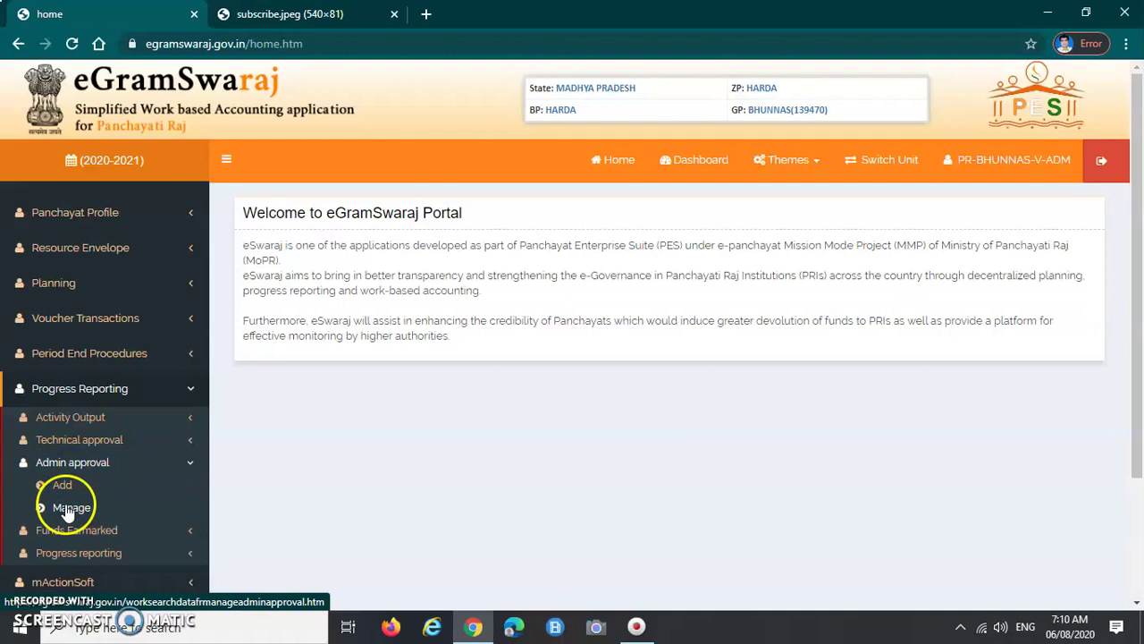
left_click(71, 463)
left_click(76, 484)
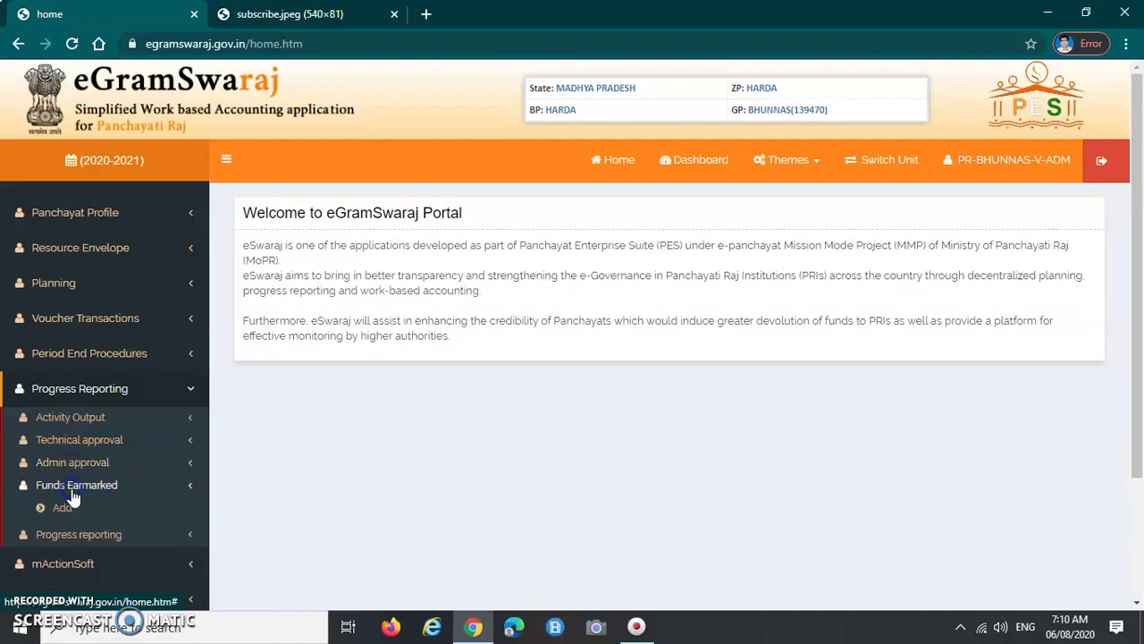
scroll(74, 497, "down", 1)
left_click(71, 455)
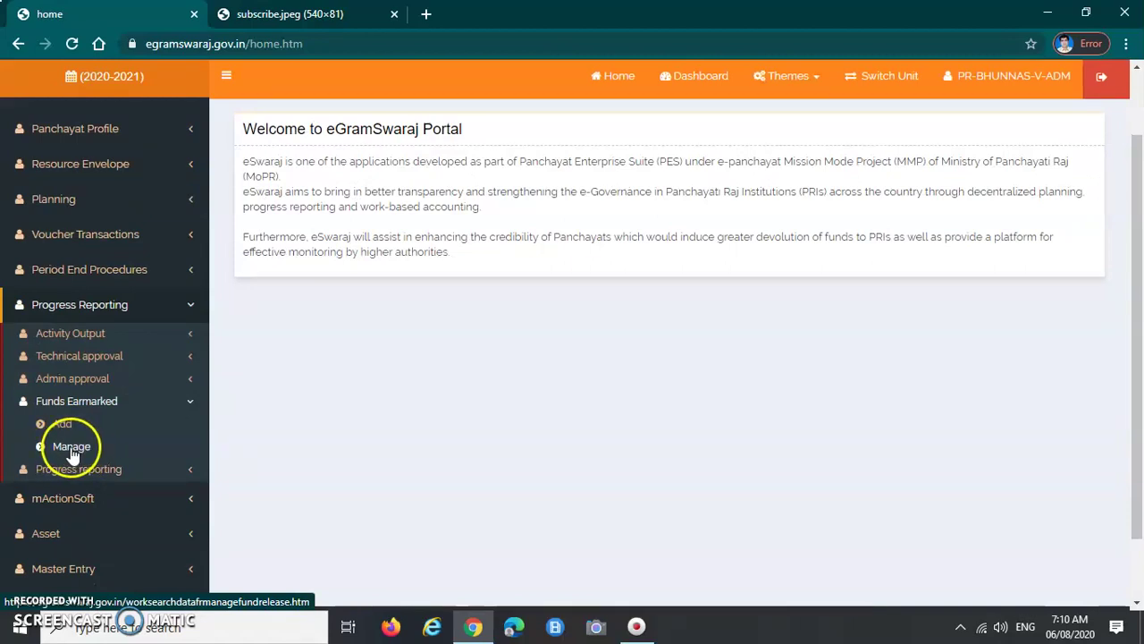
left_click(72, 449)
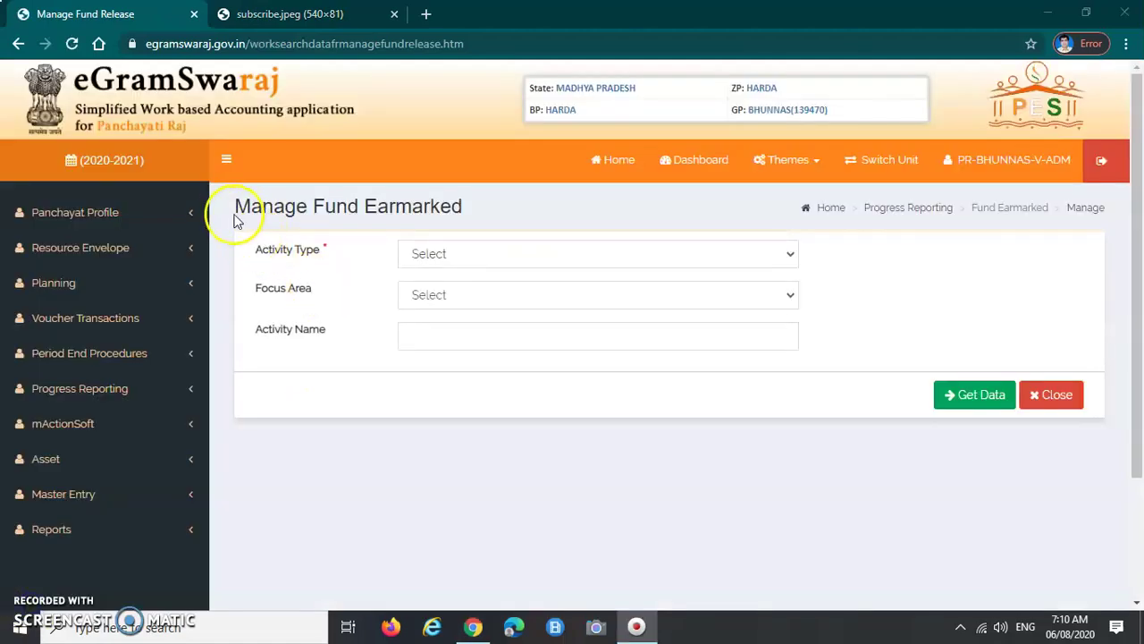
Set the activity type to Public Works and retrieve the matching activities with earmarked funds
left_click_drag(234, 207, 491, 210)
left_click(333, 244)
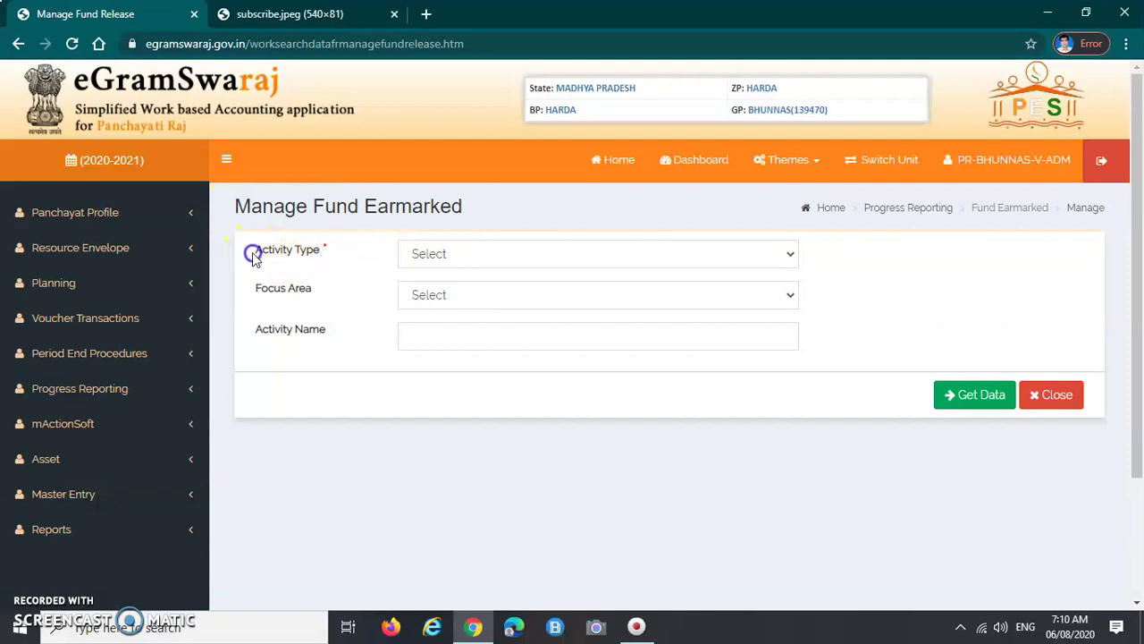
left_click_drag(251, 251, 344, 251)
left_click(467, 257)
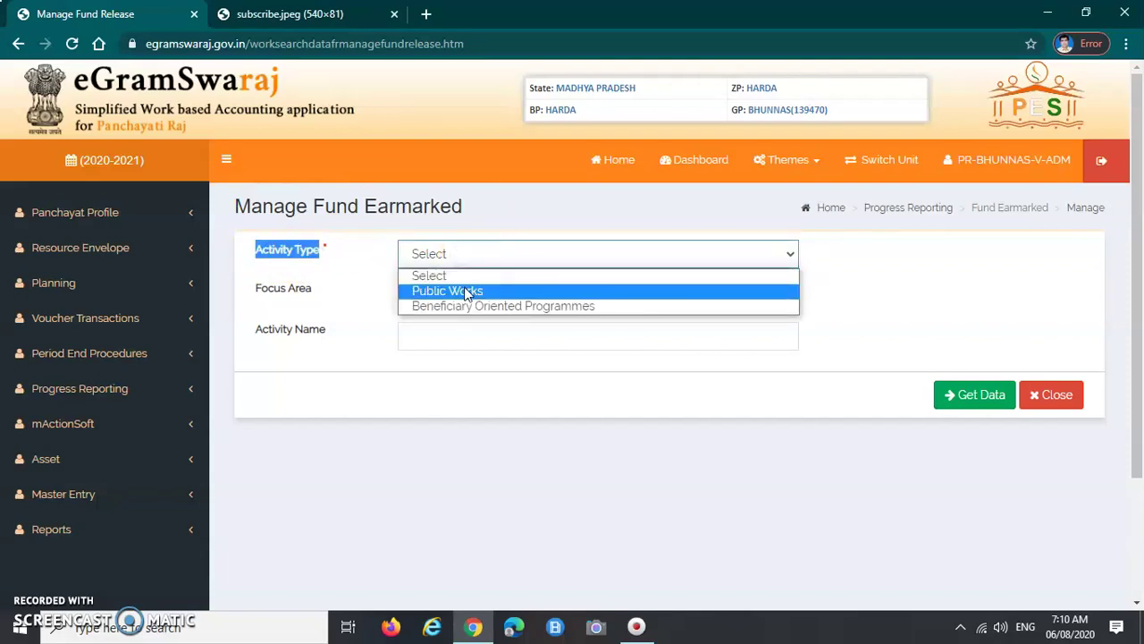
left_click(465, 292)
left_click(961, 397)
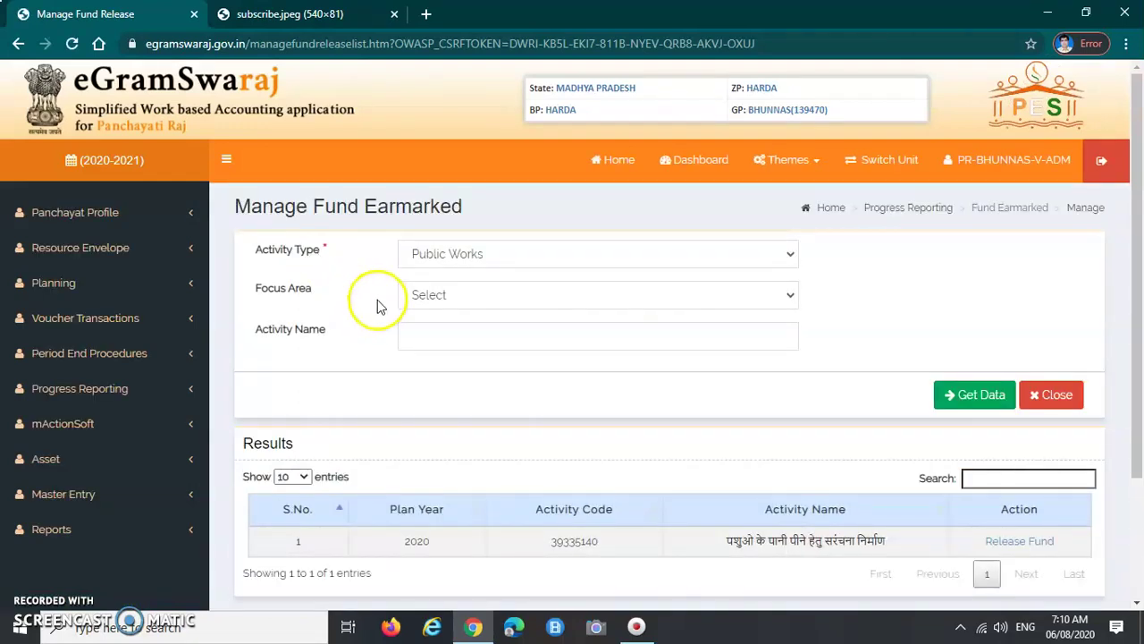
Open the fund release records of the animal drinking-water structure activity and confirm the wish to modify its details
scroll(327, 363, "down", 3)
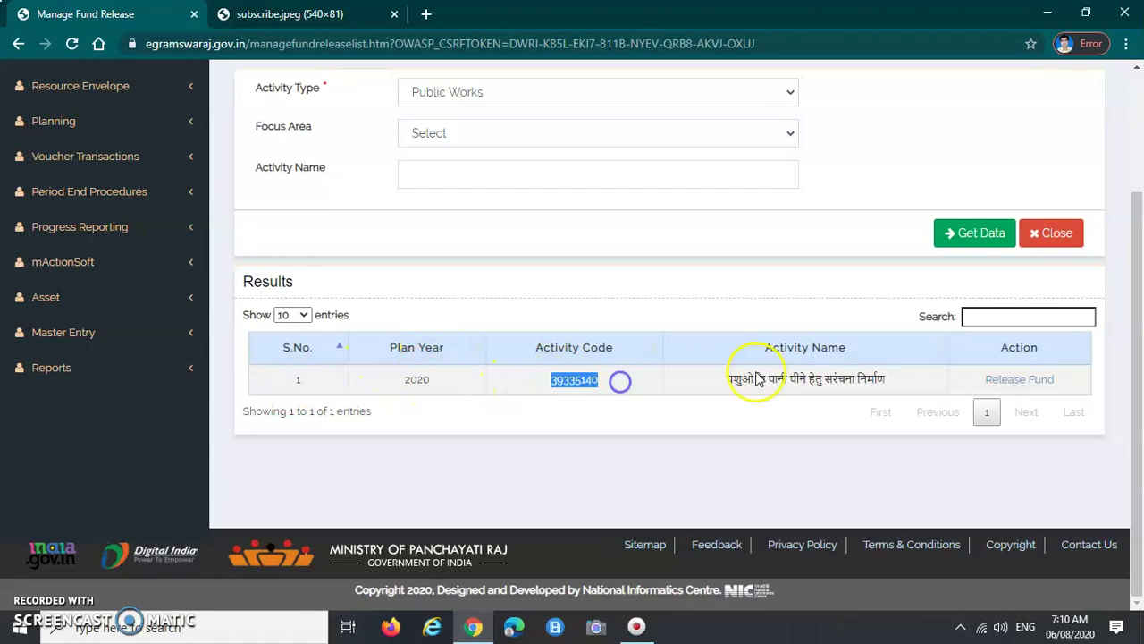
left_click_drag(726, 380, 908, 384)
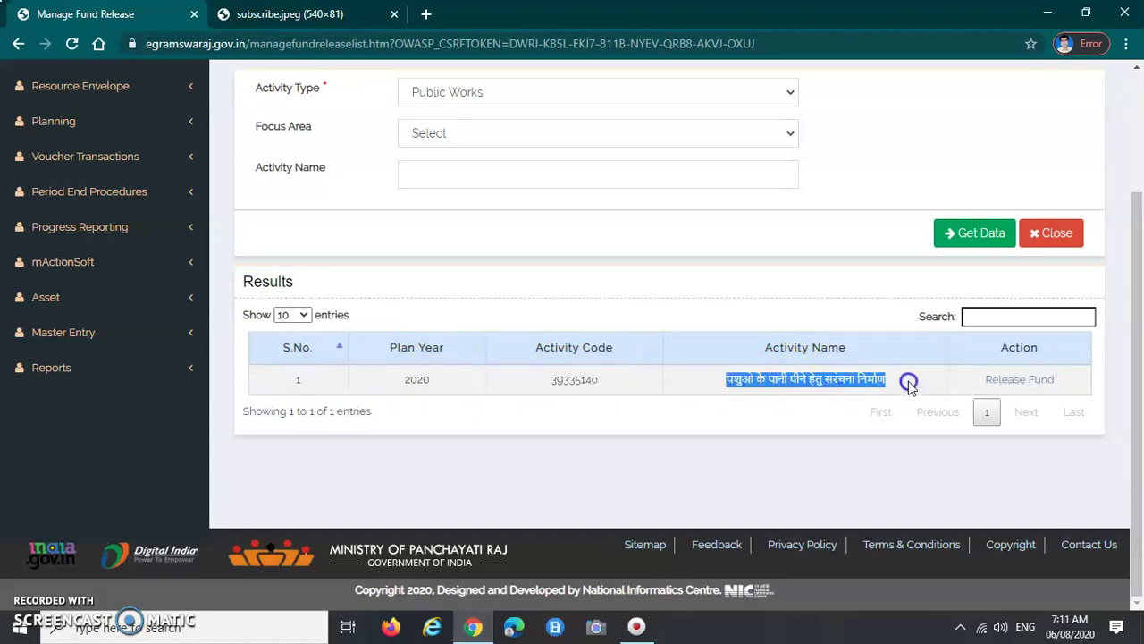
left_click(1010, 384)
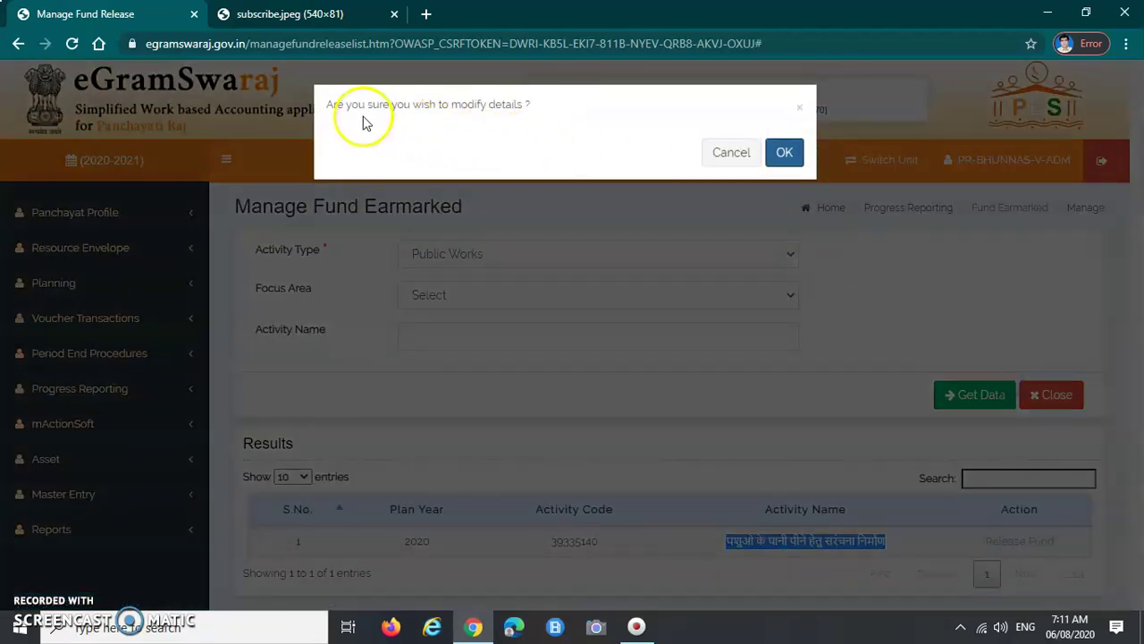
left_click_drag(330, 107, 523, 107)
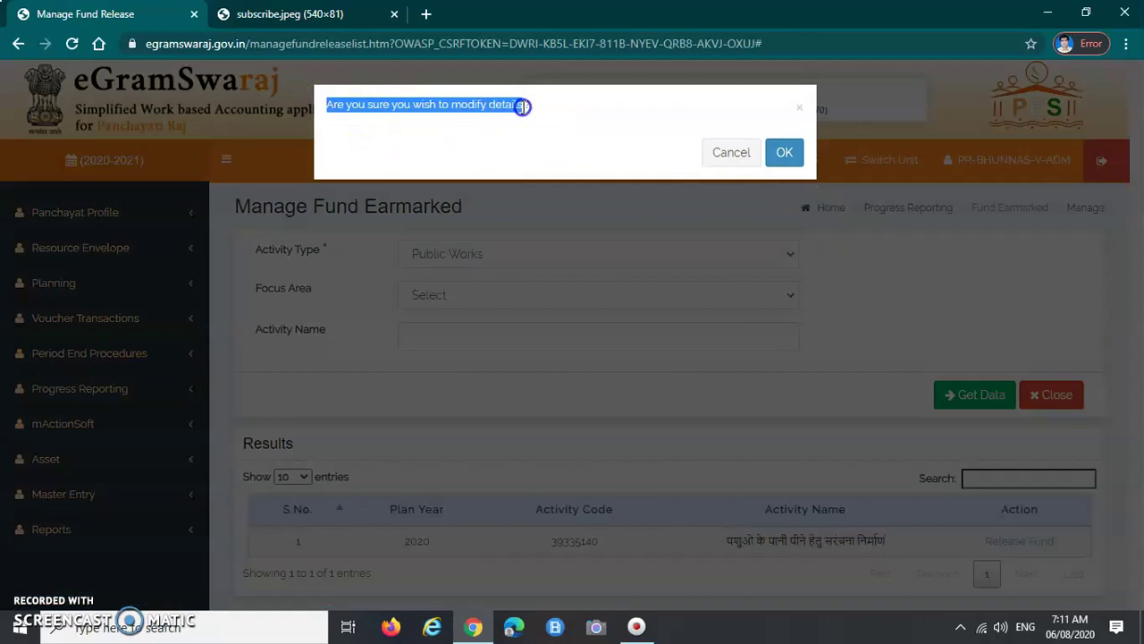
left_click(784, 154)
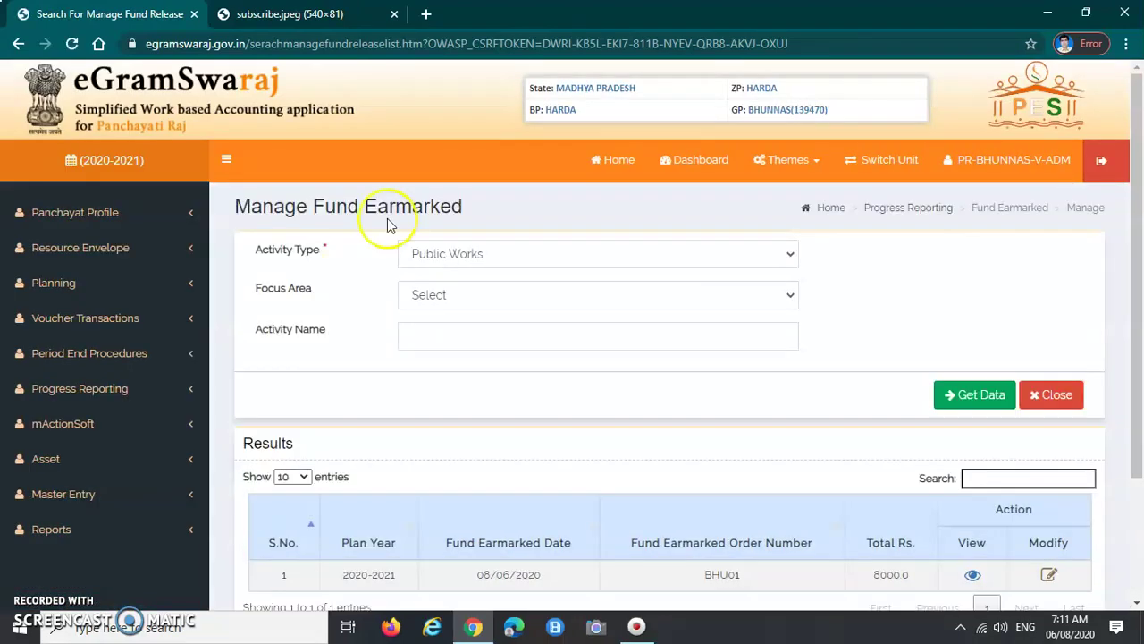
Review the earmarked fund record's date, order number and total amount in the results list
scroll(715, 322, "down", 2)
scroll(678, 325, "up", 2)
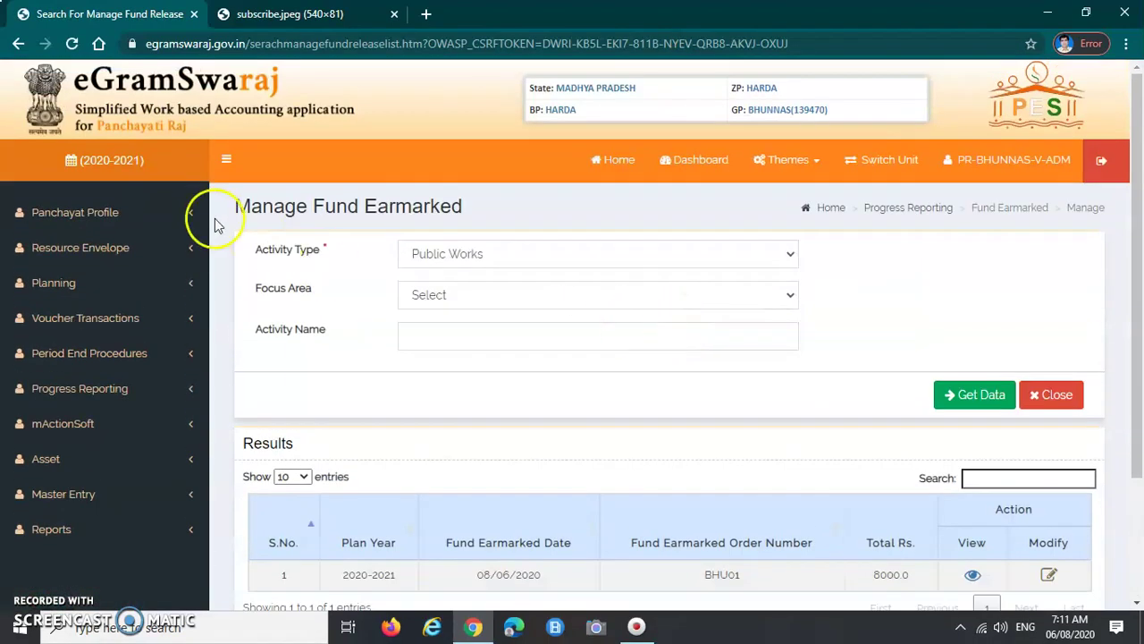
left_click_drag(239, 211, 501, 214)
scroll(501, 214, "down", 2)
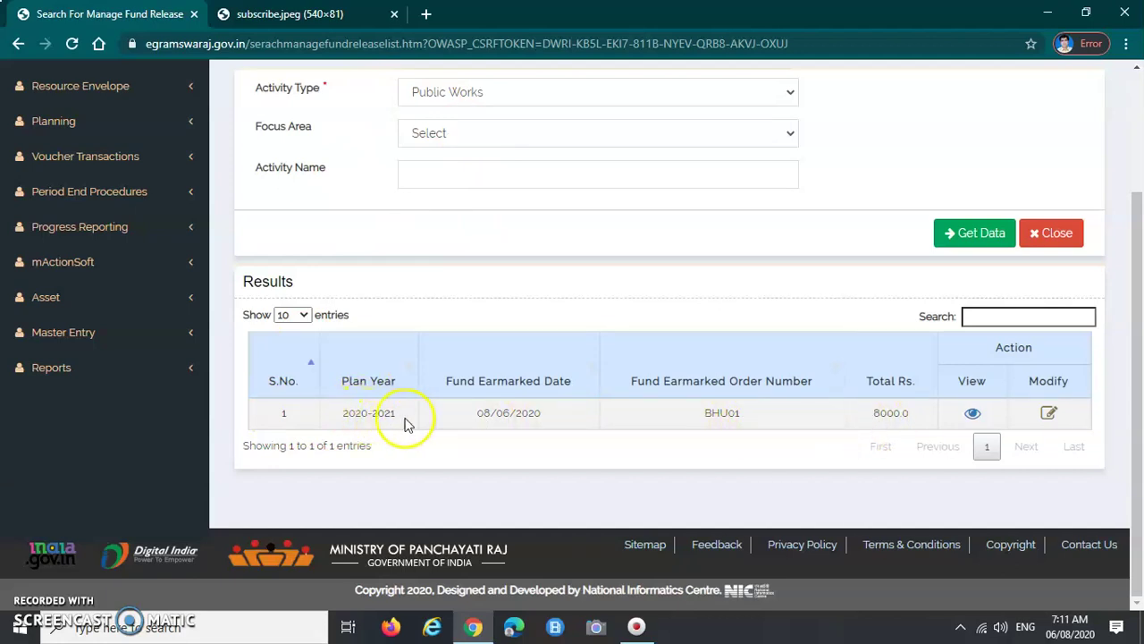
left_click_drag(471, 422, 512, 418)
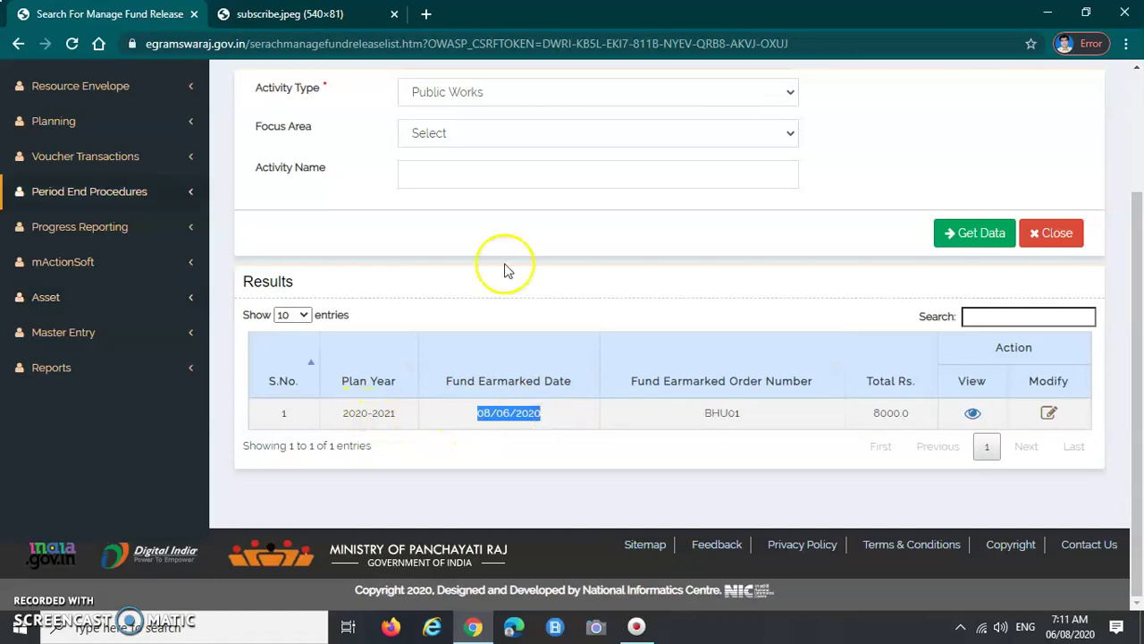
left_click_drag(699, 423, 765, 421)
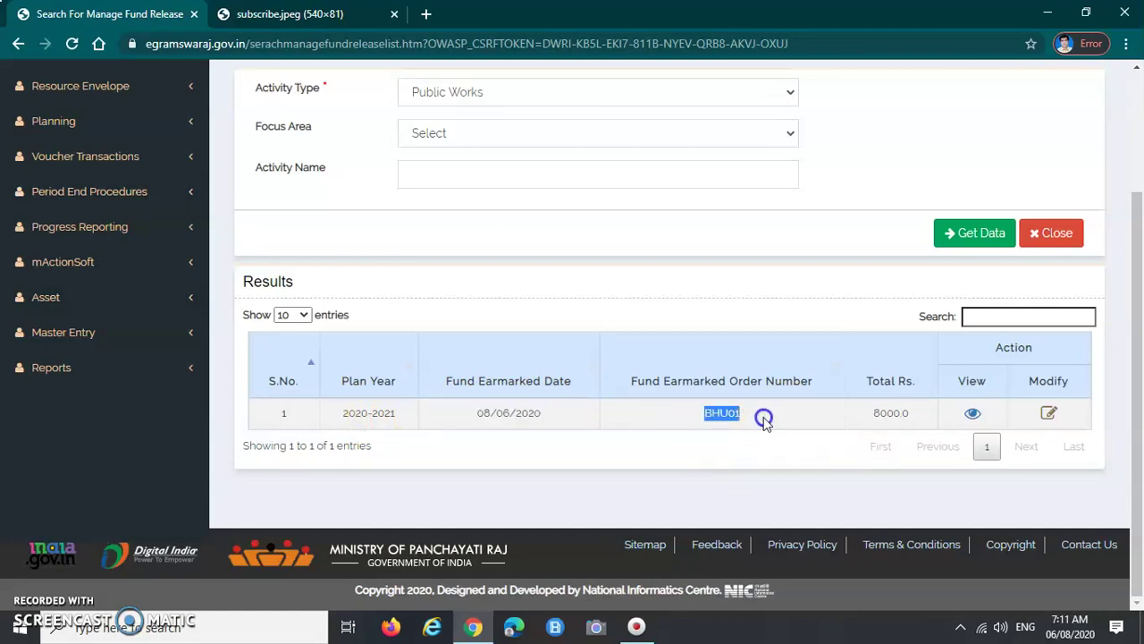
left_click(796, 420)
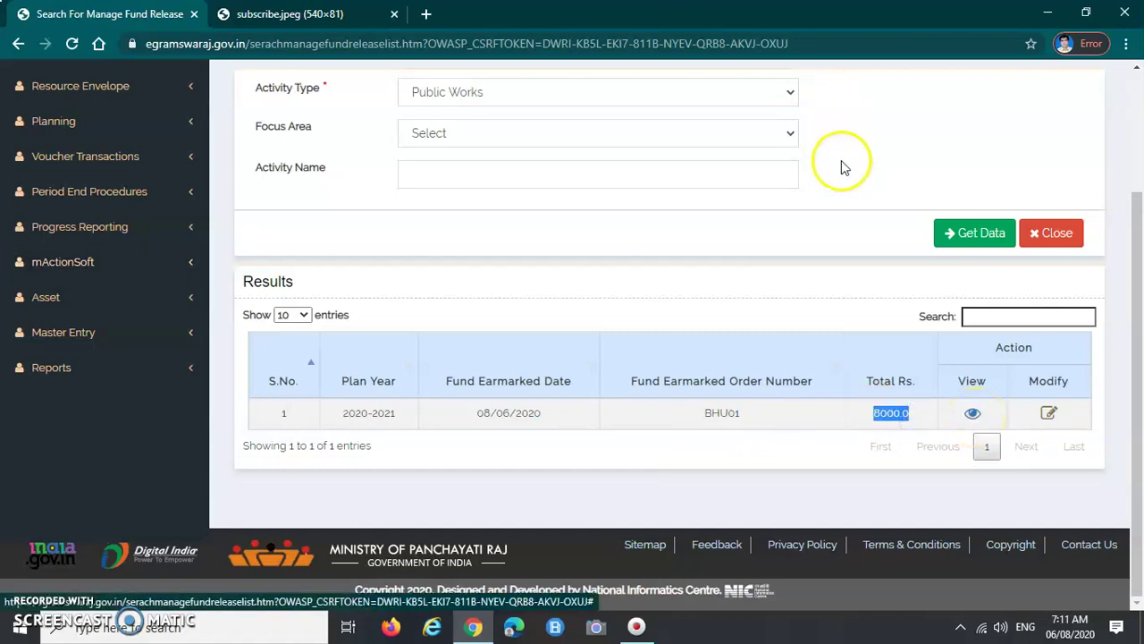
View the full details of the 2020-2021 earmarked fund record, review its scheme, component and amounts, and close the view
left_click(972, 414)
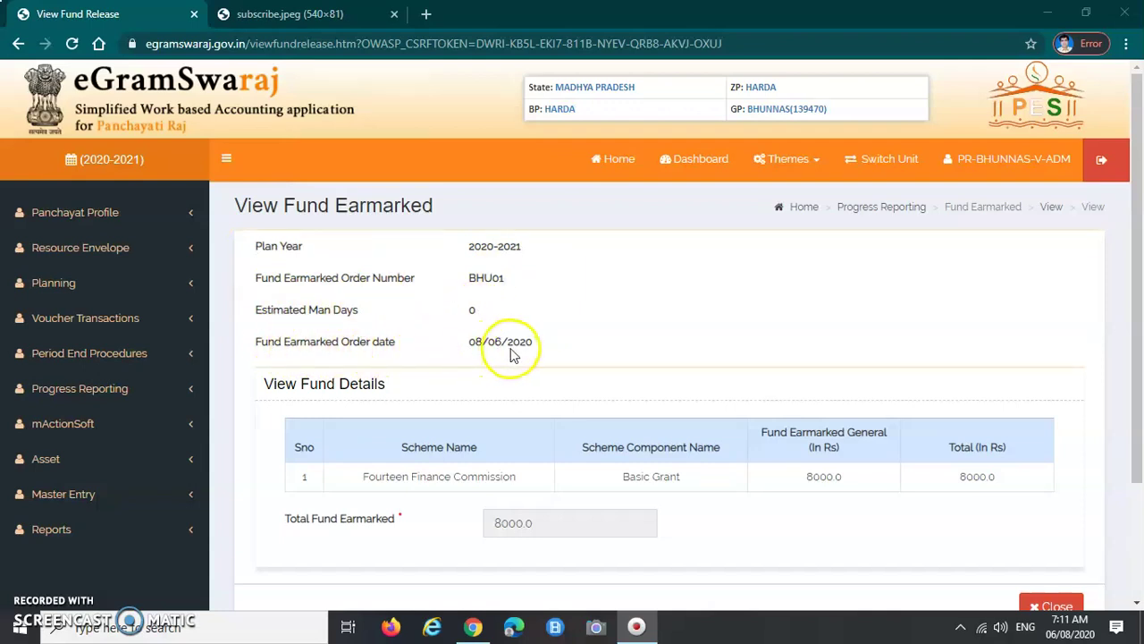
scroll(460, 396, "down", 1)
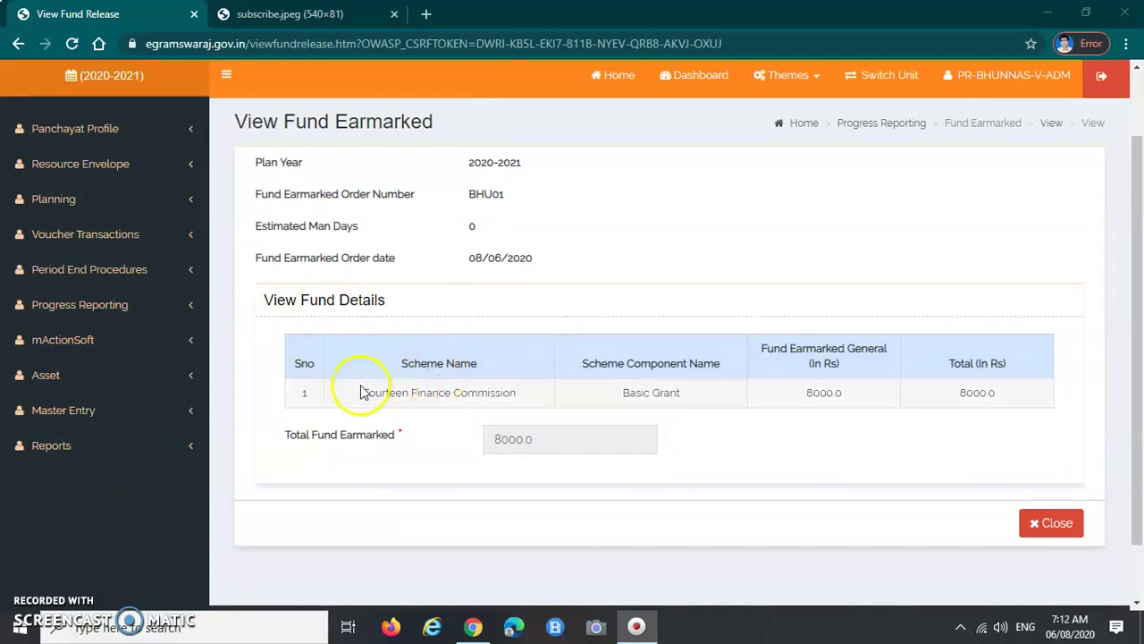
left_click_drag(364, 394, 539, 399)
left_click_drag(608, 391, 710, 394)
scroll(756, 399, "down", 1)
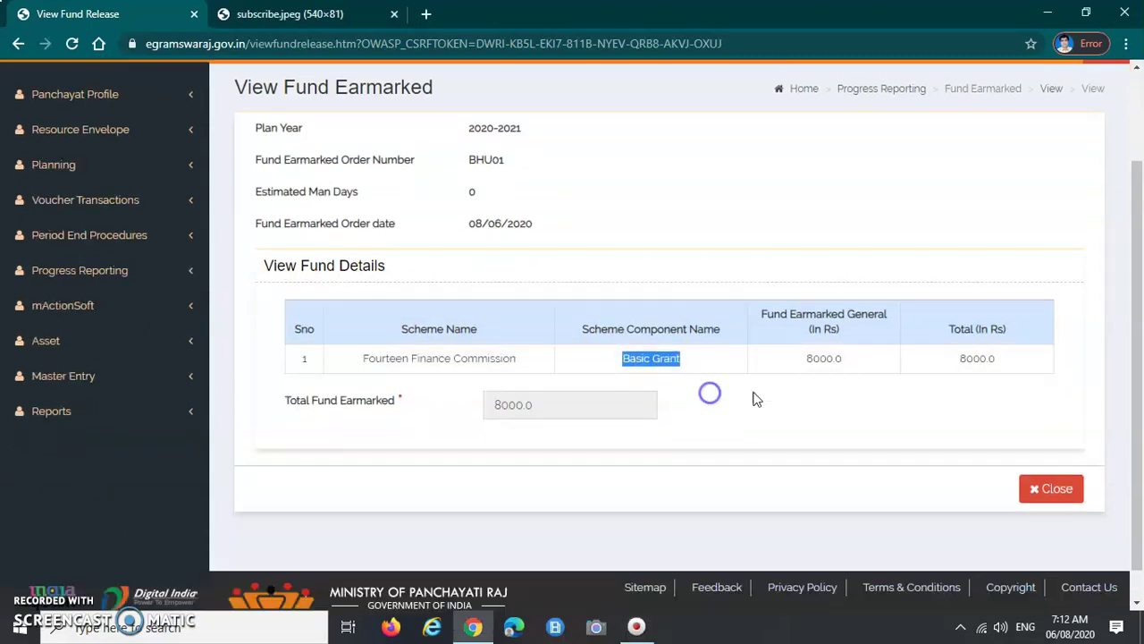
left_click(802, 328)
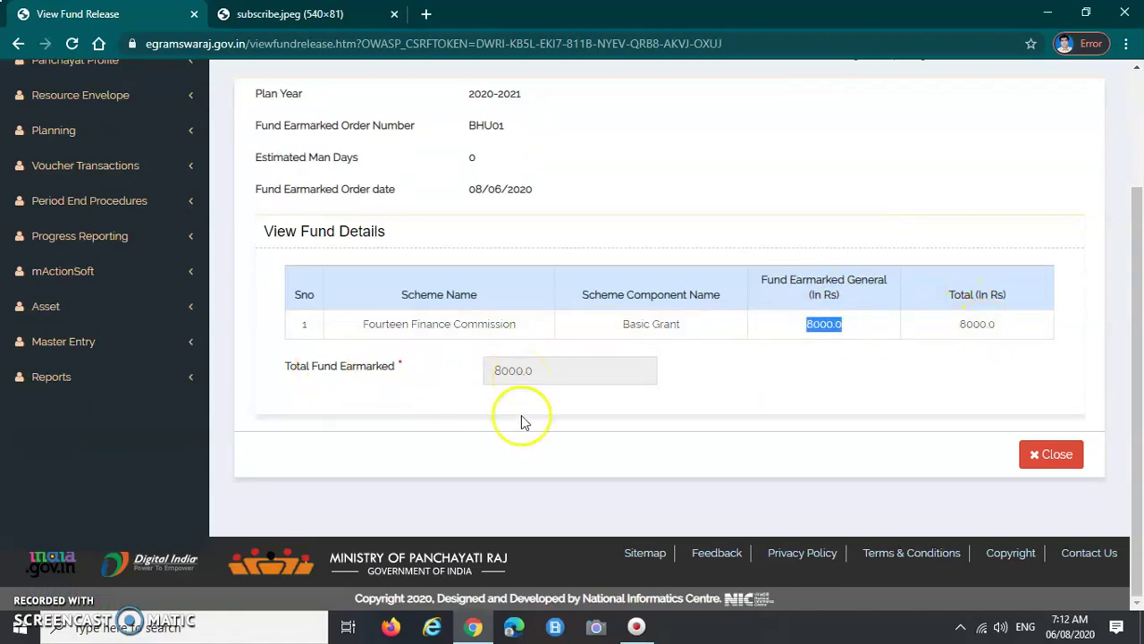
scroll(521, 415, "up", 3)
scroll(497, 358, "down", 2)
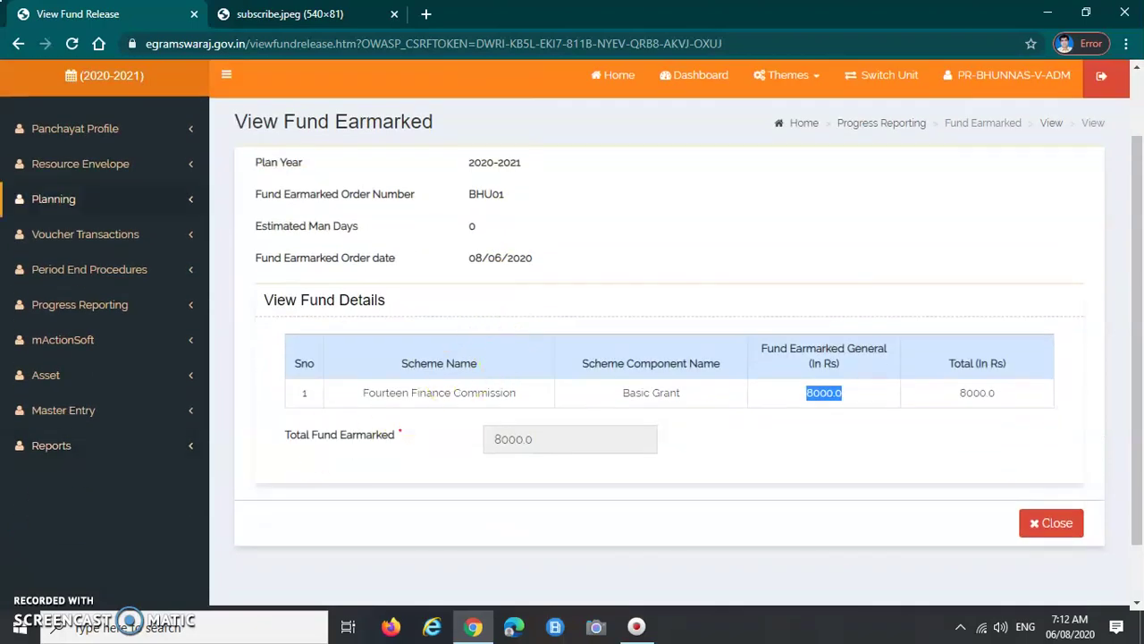
left_click(1043, 531)
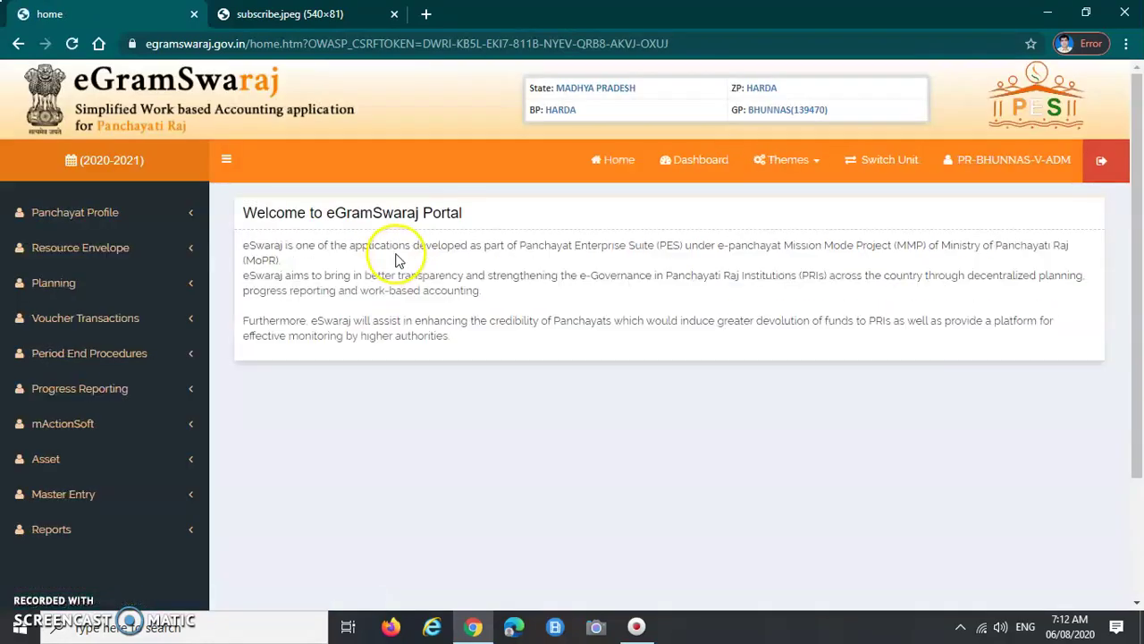
Open the management page for earmarked funds within Progress Reporting again
scroll(115, 384, "down", 2)
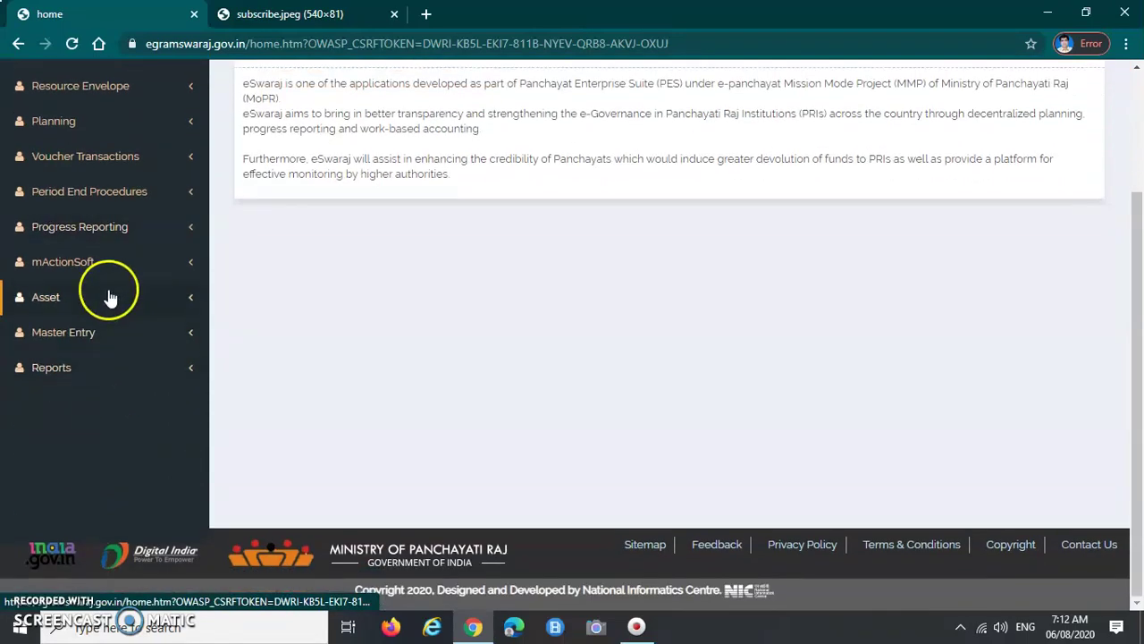
left_click(81, 228)
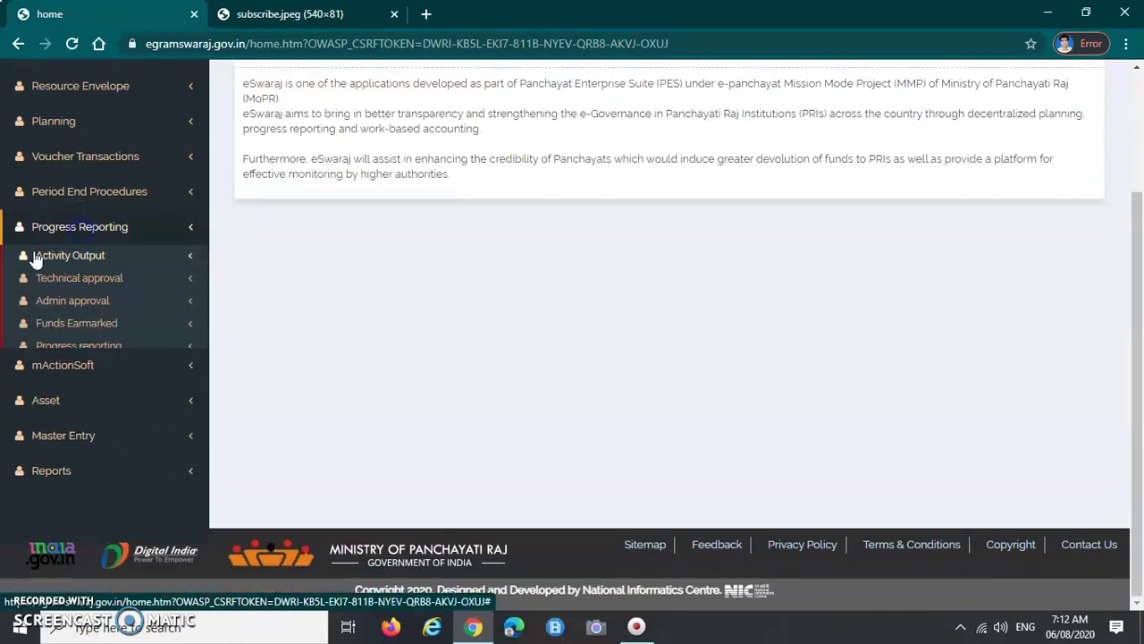
left_click(68, 324)
left_click(64, 371)
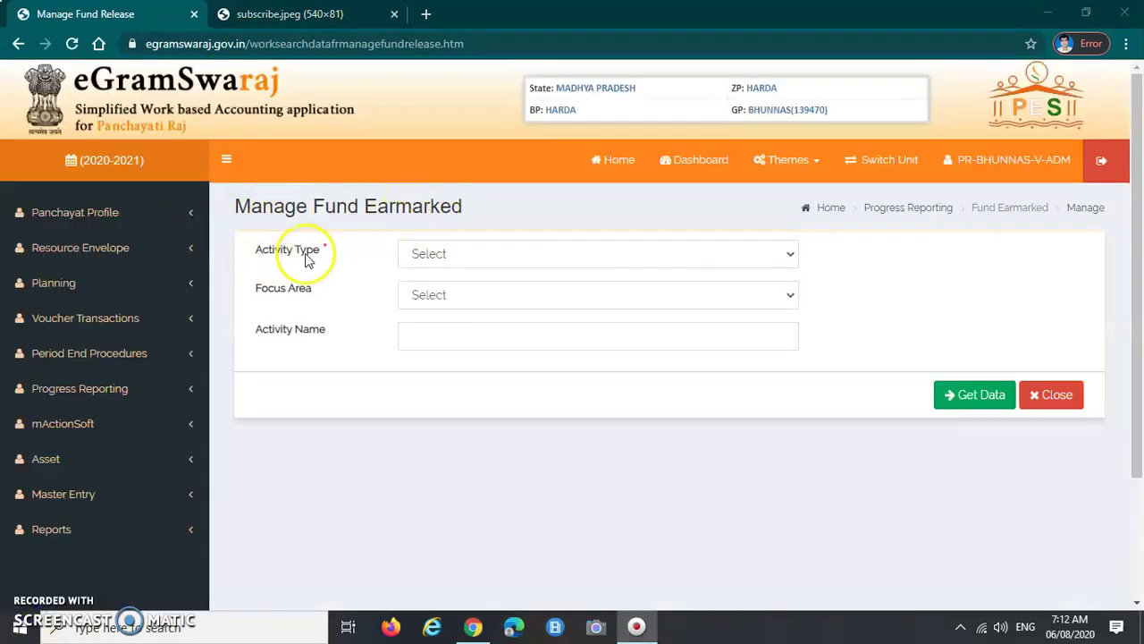
Retrieve the Public Works activities, open the animal drinking-water structure activity's fund release records, and confirm the wish to modify details
left_click(456, 257)
left_click(458, 292)
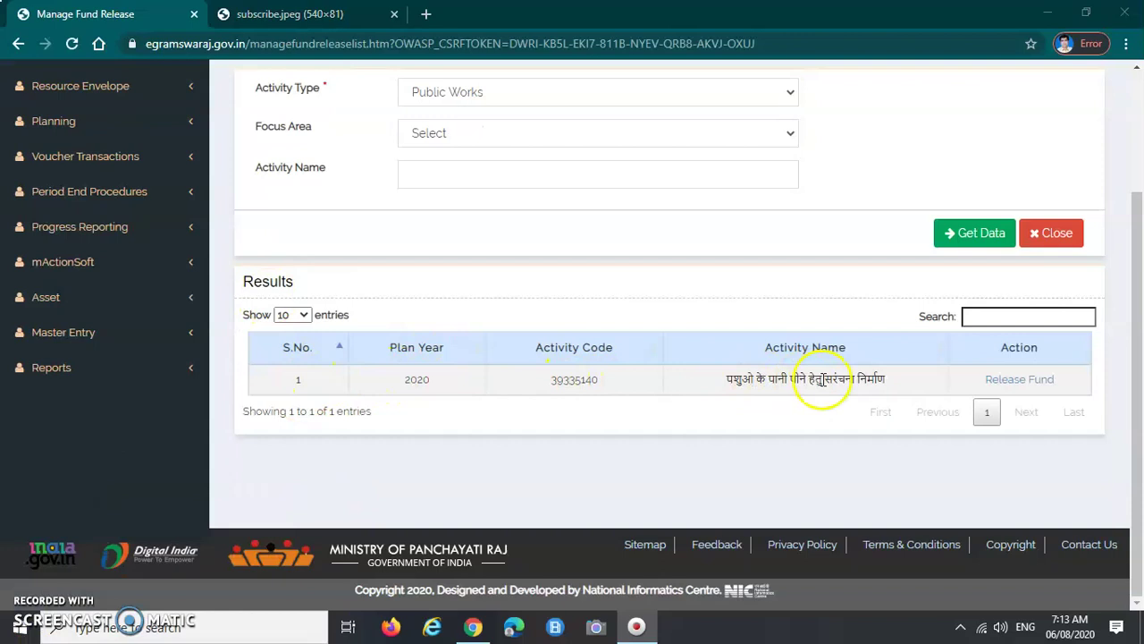
left_click(1012, 391)
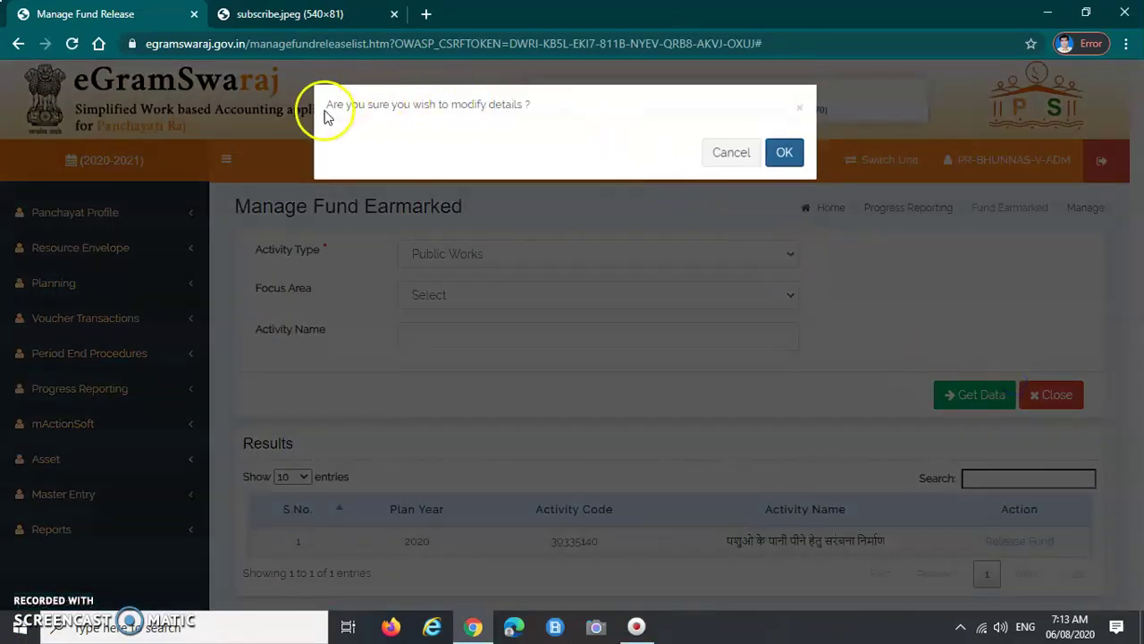
left_click_drag(327, 105, 520, 108)
left_click(784, 152)
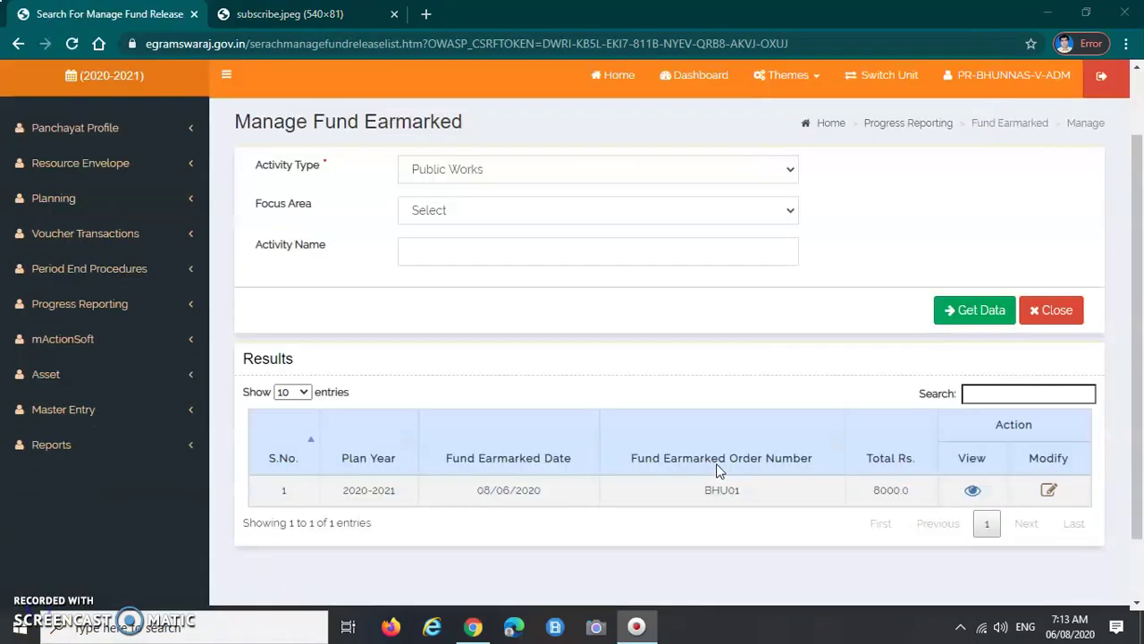
Open the 2020-2021 earmarked fund record for modification and accept the confirmation
scroll(308, 396, "down", 1)
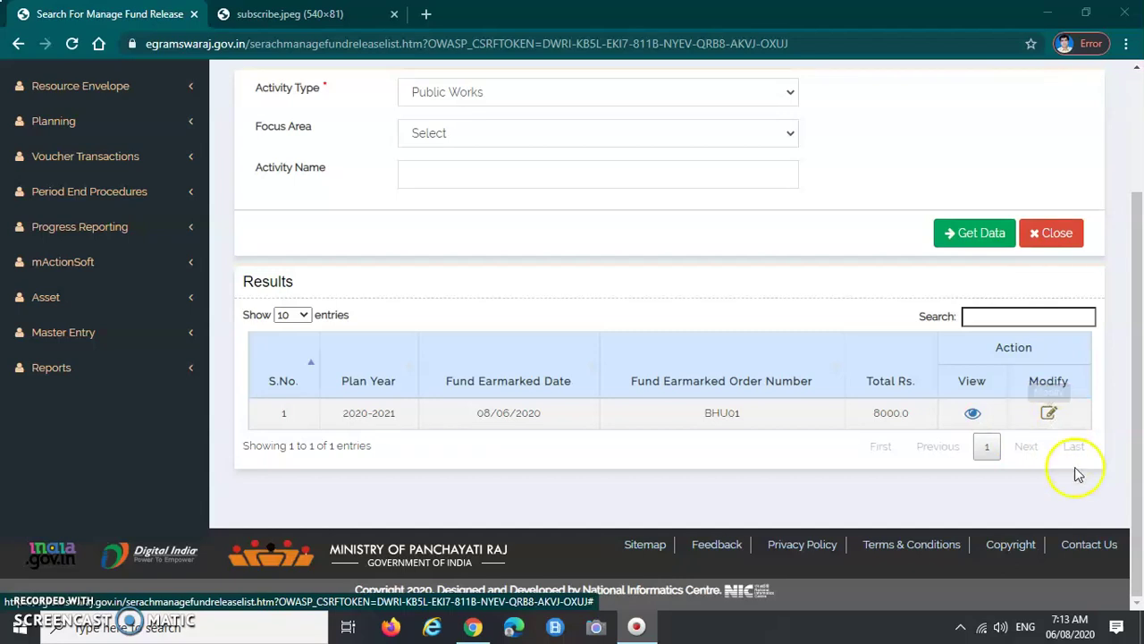
left_click(1049, 412)
left_click_drag(326, 105, 531, 109)
left_click(784, 158)
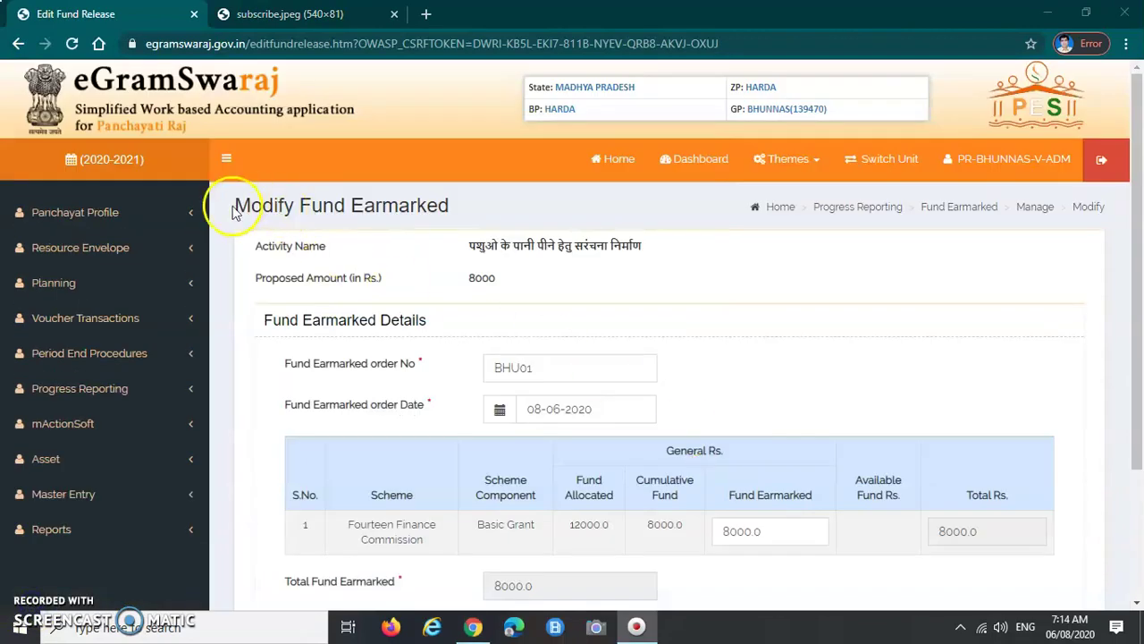
Review the record's proposed amount, order details, scheme, allocated fund and cumulative fund on the modification form
left_click_drag(233, 212, 447, 201)
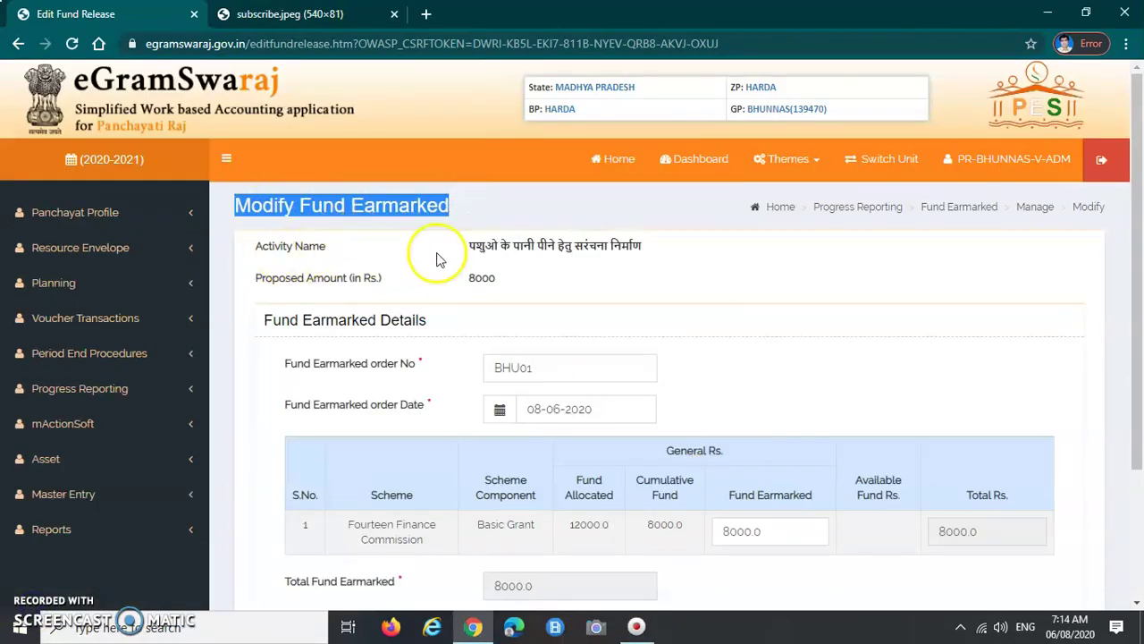
left_click_drag(472, 280, 510, 282)
left_click(532, 276)
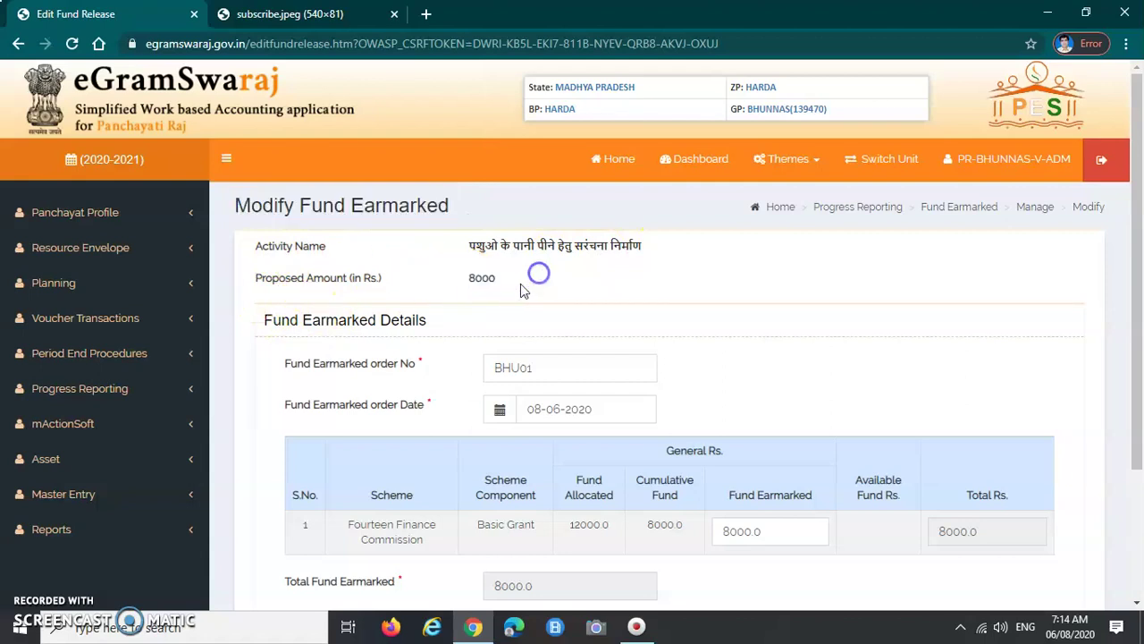
scroll(536, 273, "down", 1)
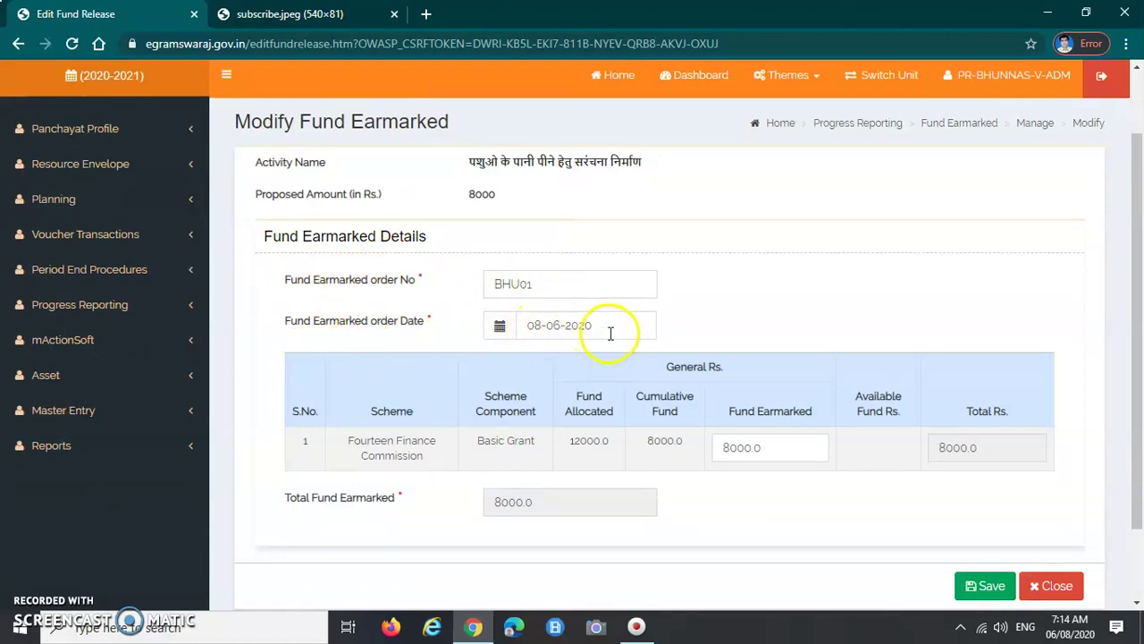
scroll(599, 333, "down", 1)
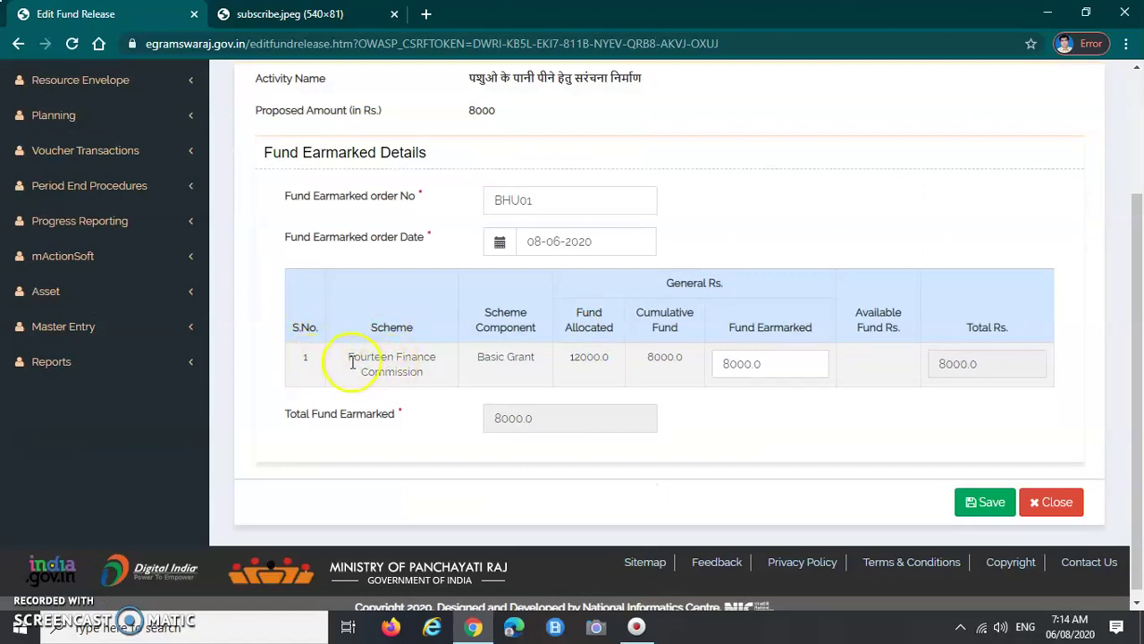
left_click_drag(349, 359, 589, 359)
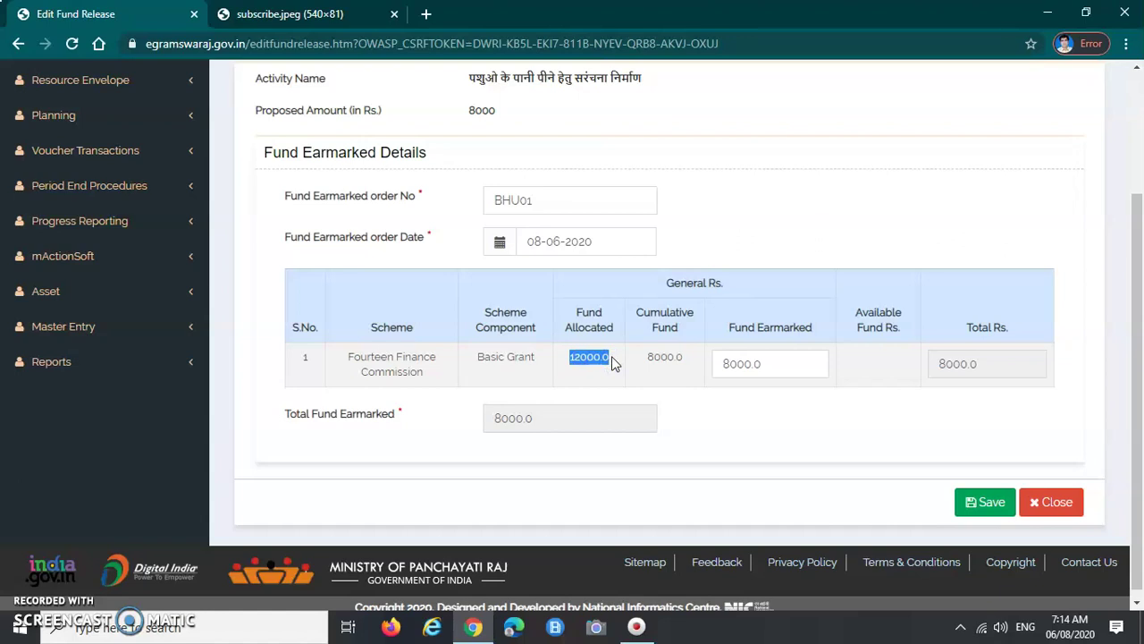
left_click(569, 365)
left_click_drag(569, 365, 688, 365)
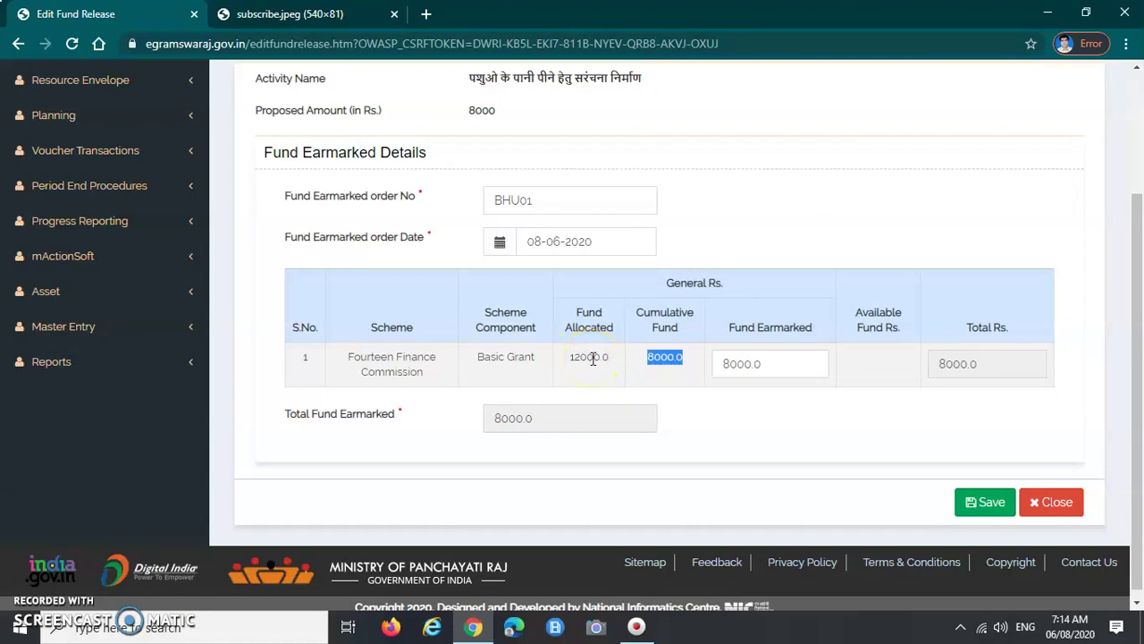
left_click(655, 379)
left_click_drag(647, 356, 722, 396)
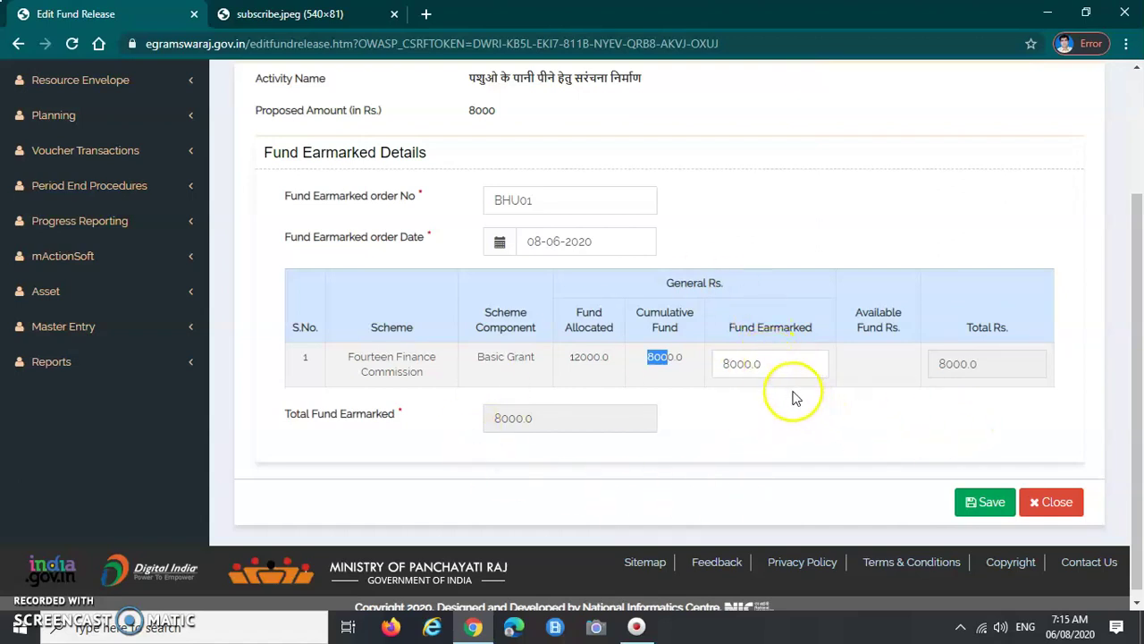
Try to set the Basic Grant's earmarked fund amount to 1, and dismiss the alert about the available fund
left_click(778, 362)
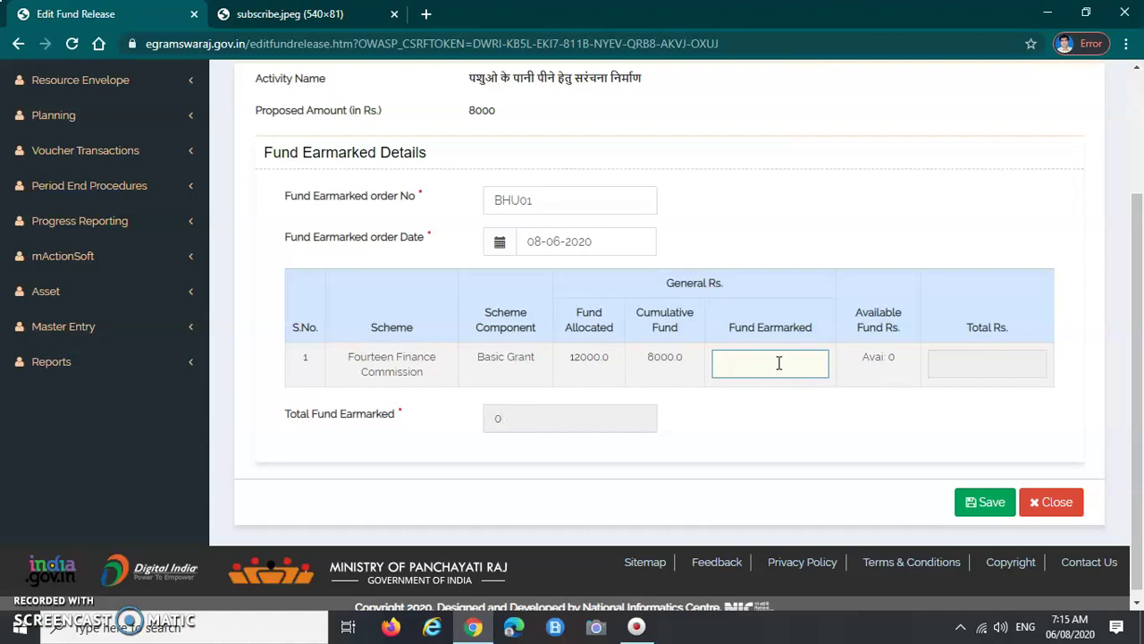
type("1")
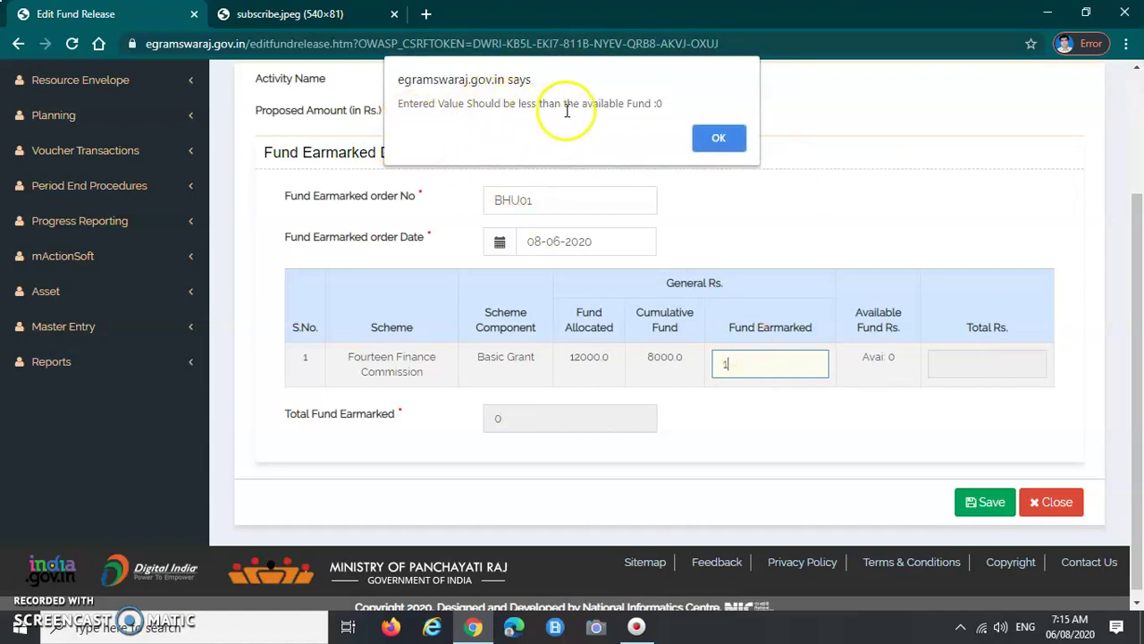
left_click_drag(664, 103, 405, 112)
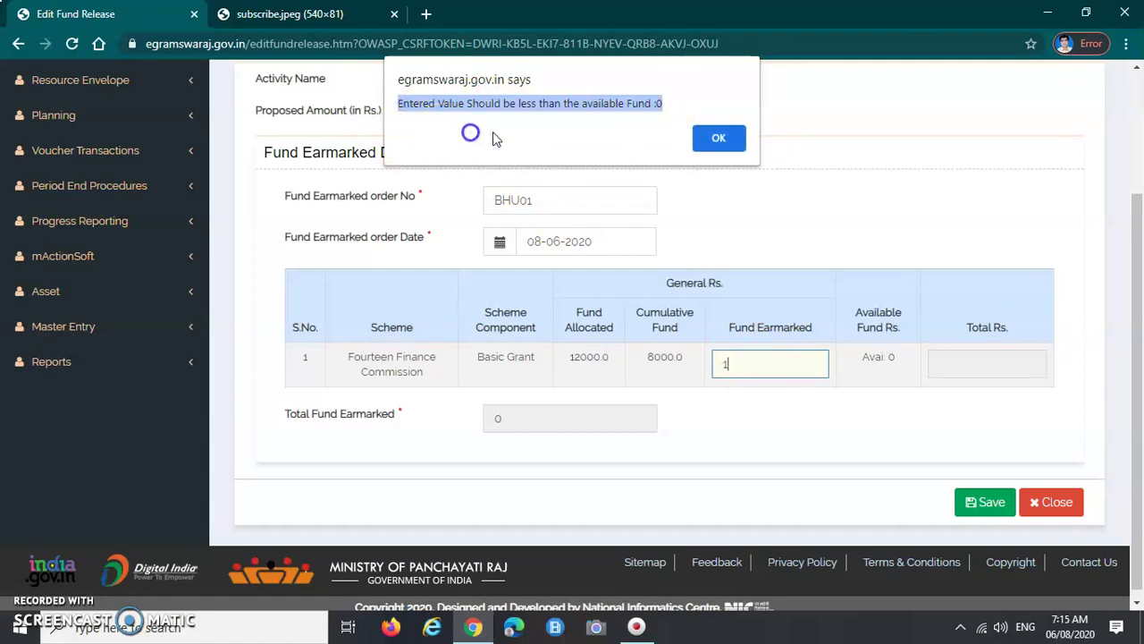
left_click(719, 142)
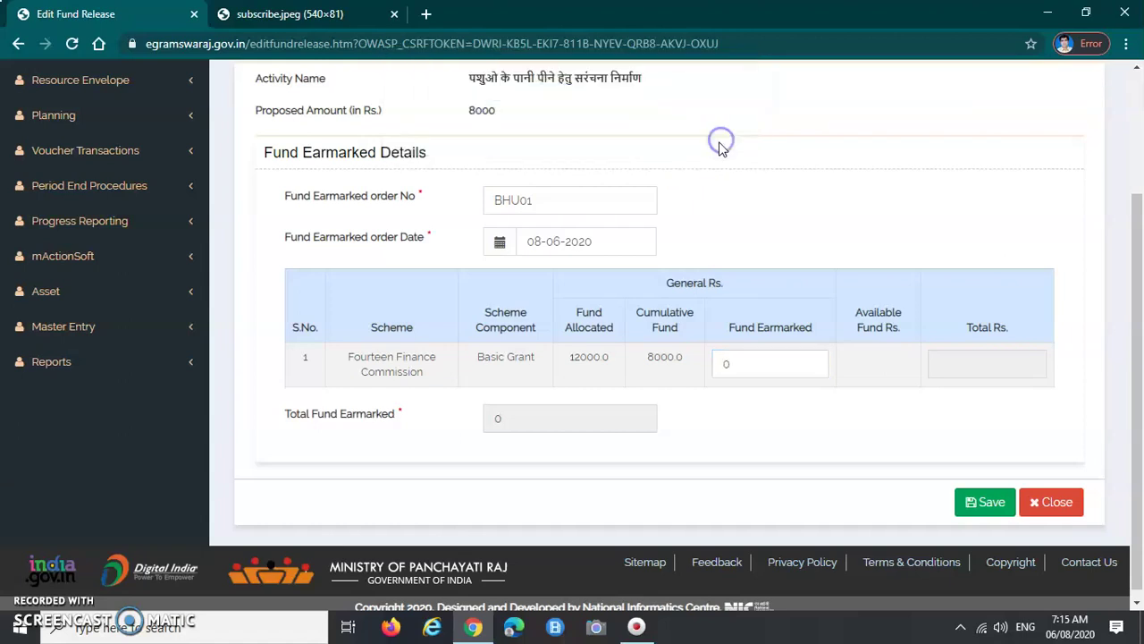
Check the available fund for the Basic Grant's earmarked amount without entering a new value
left_click(779, 372)
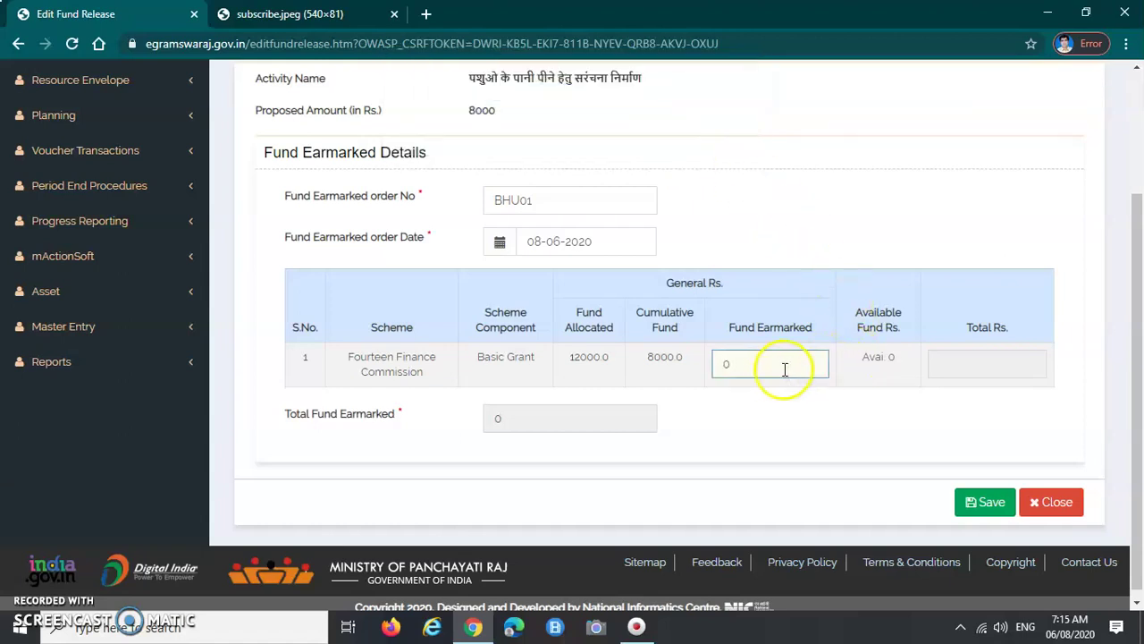
left_click(883, 364)
left_click(778, 361)
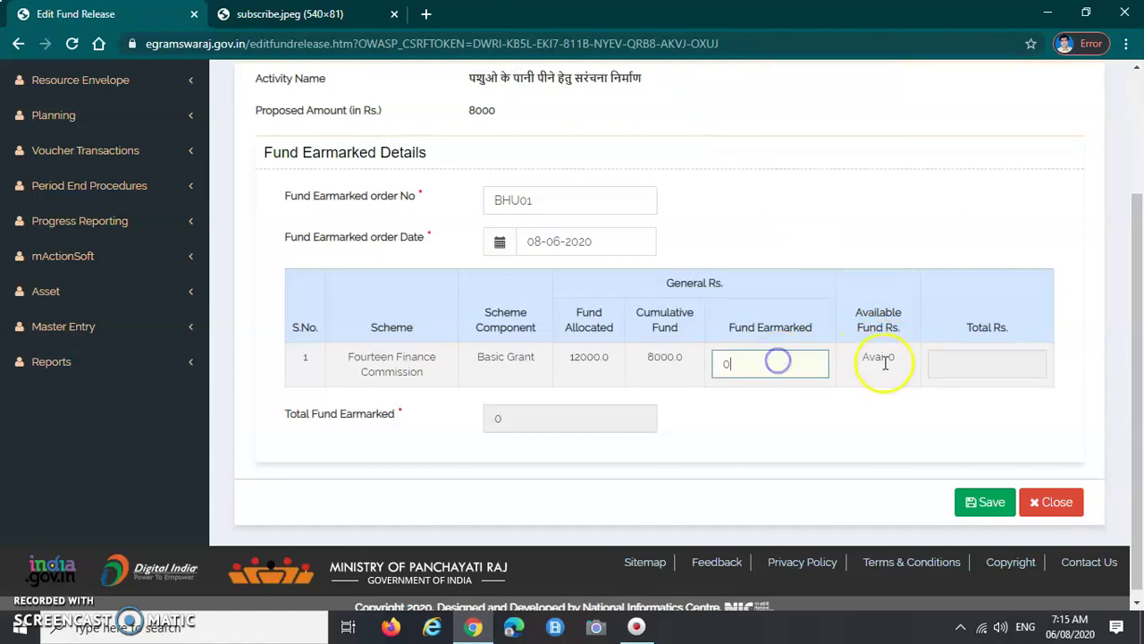
left_click(747, 427)
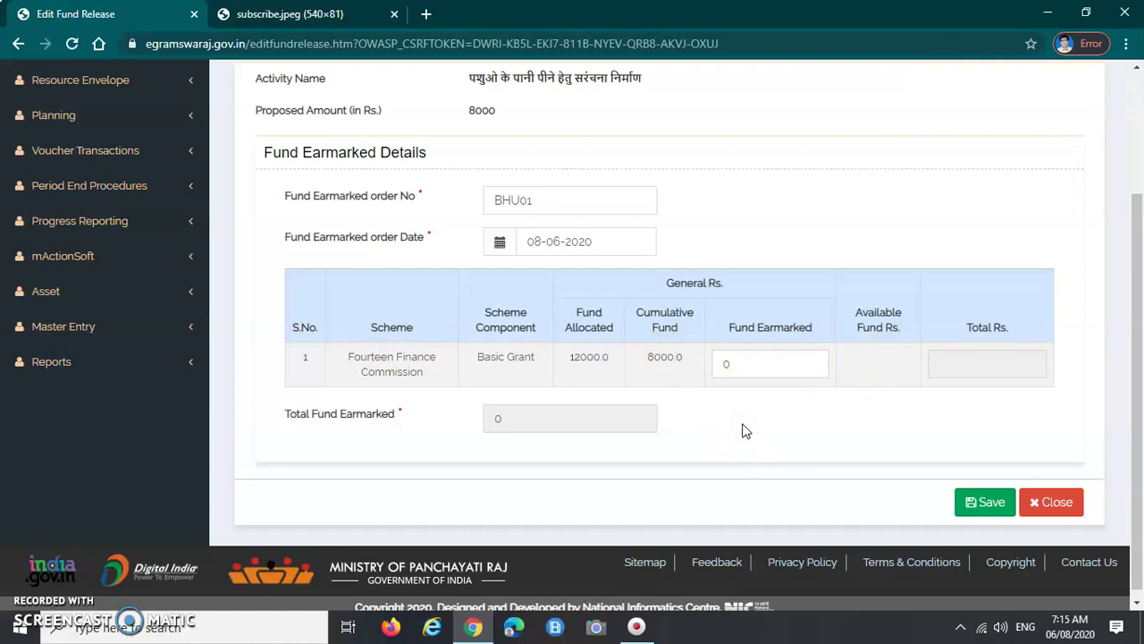
Append further digits to the existing fund earmarked order number
scroll(747, 431, "up", 1)
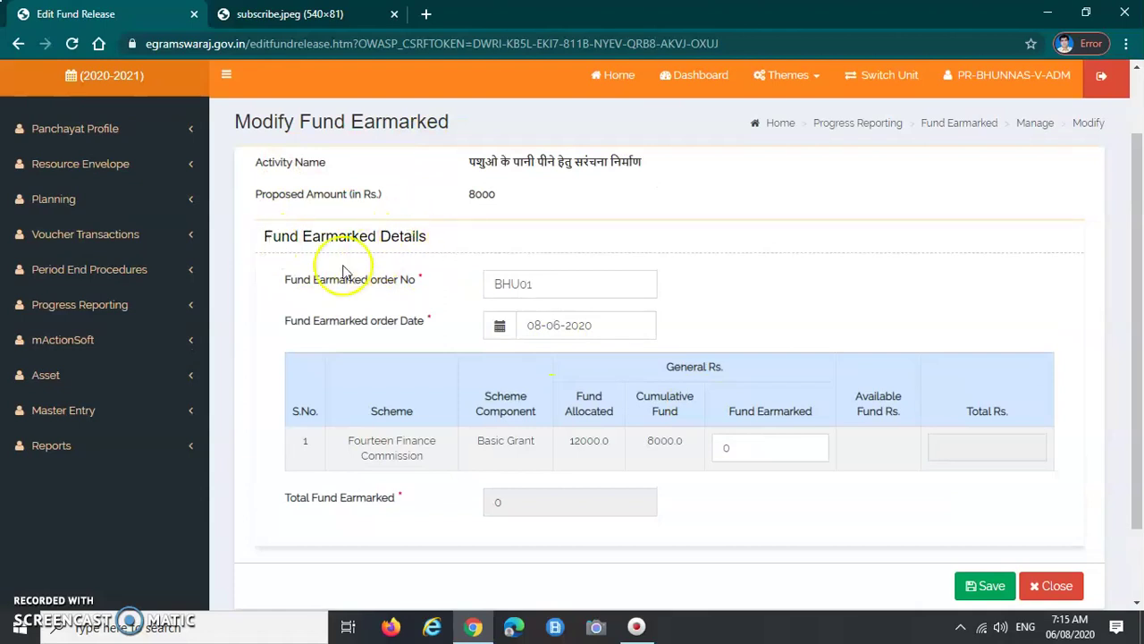
left_click(550, 287)
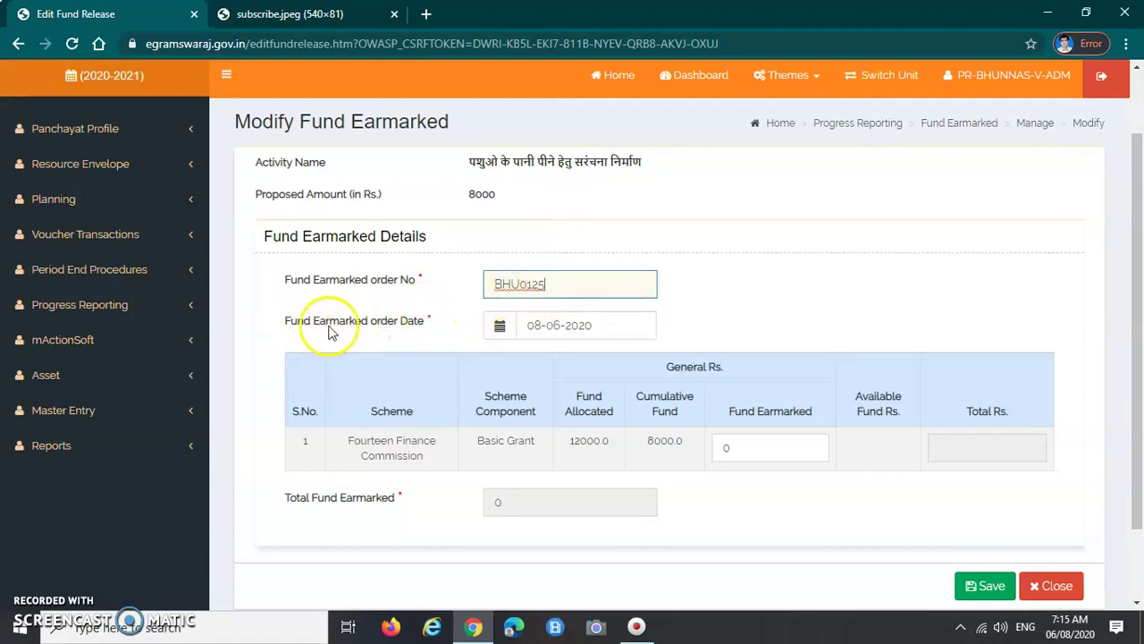
Set the fund earmarked order date to 10-07-2020
left_click(286, 323)
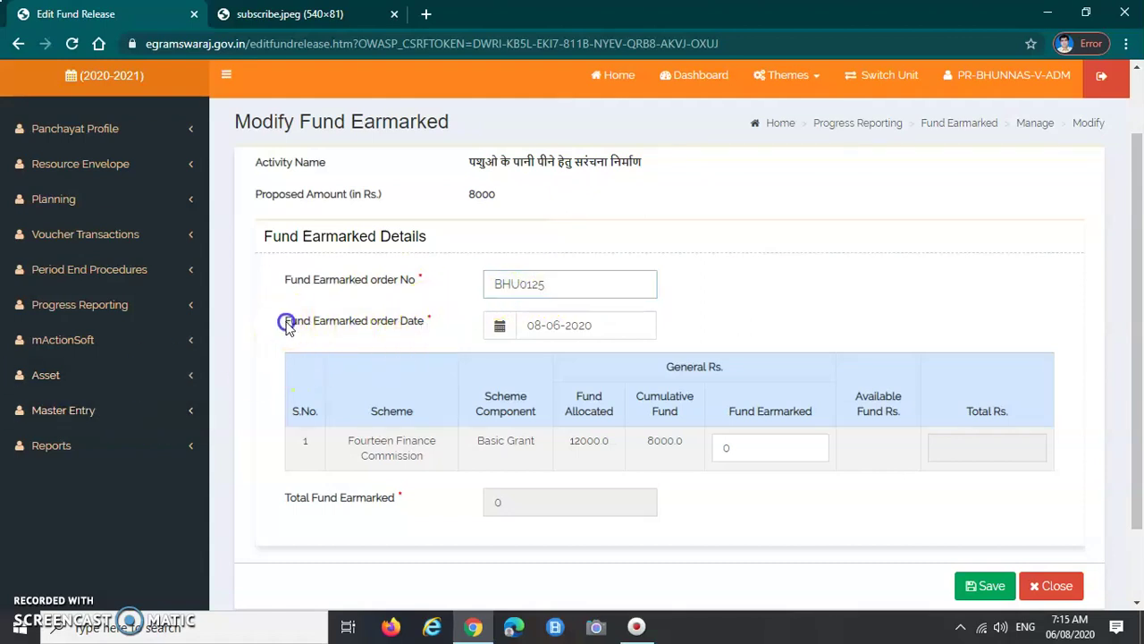
left_click_drag(286, 324, 432, 322)
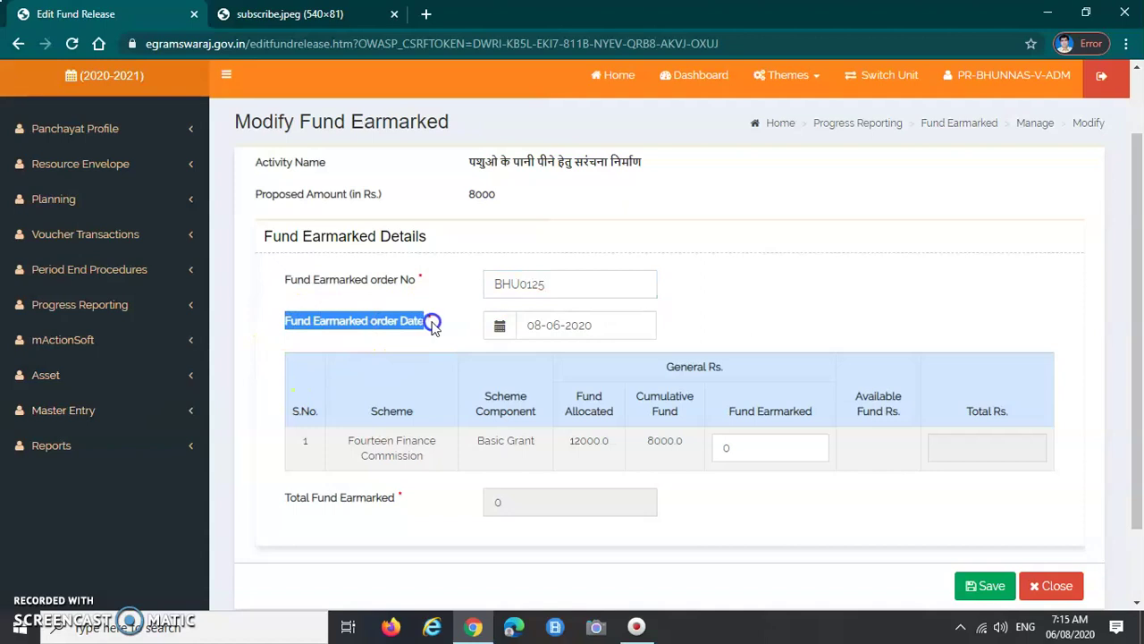
left_click(610, 326)
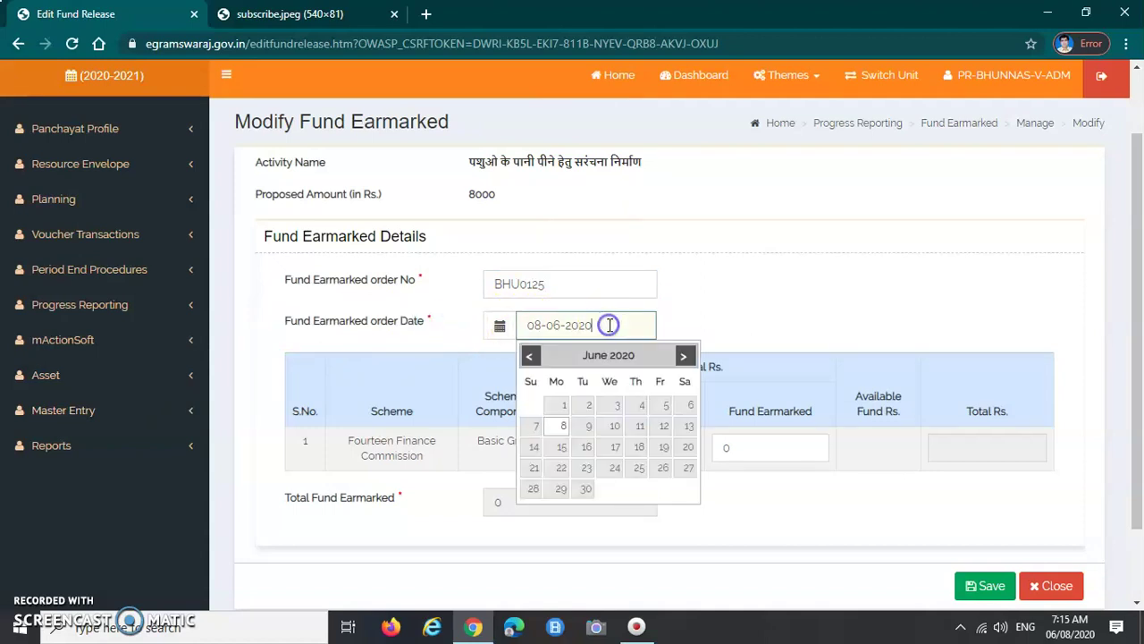
left_click(683, 356)
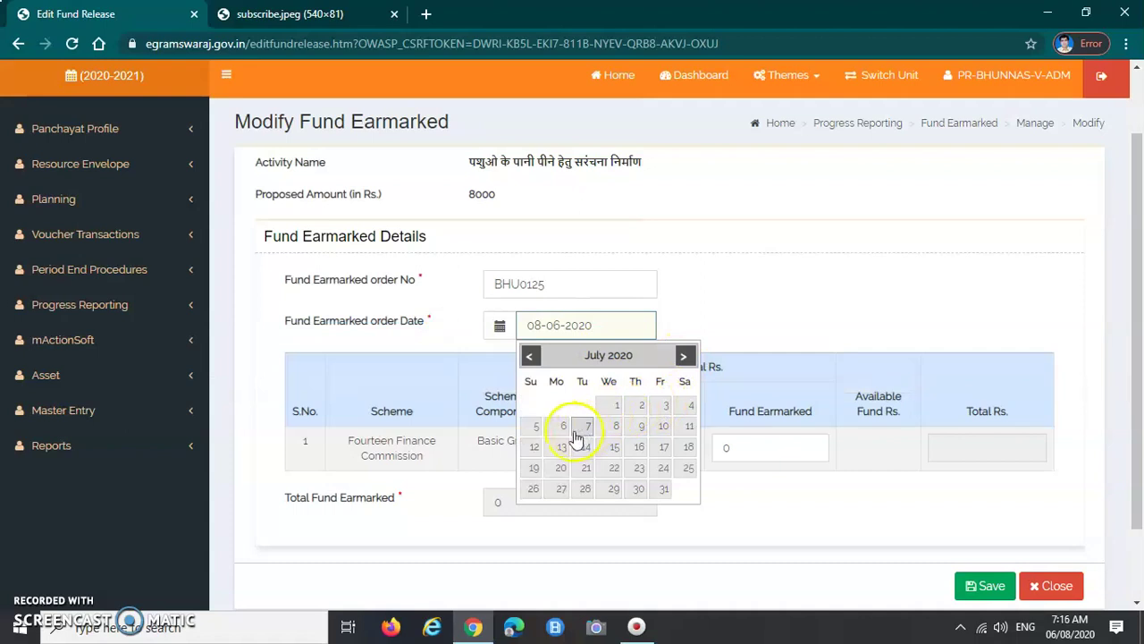
left_click(665, 429)
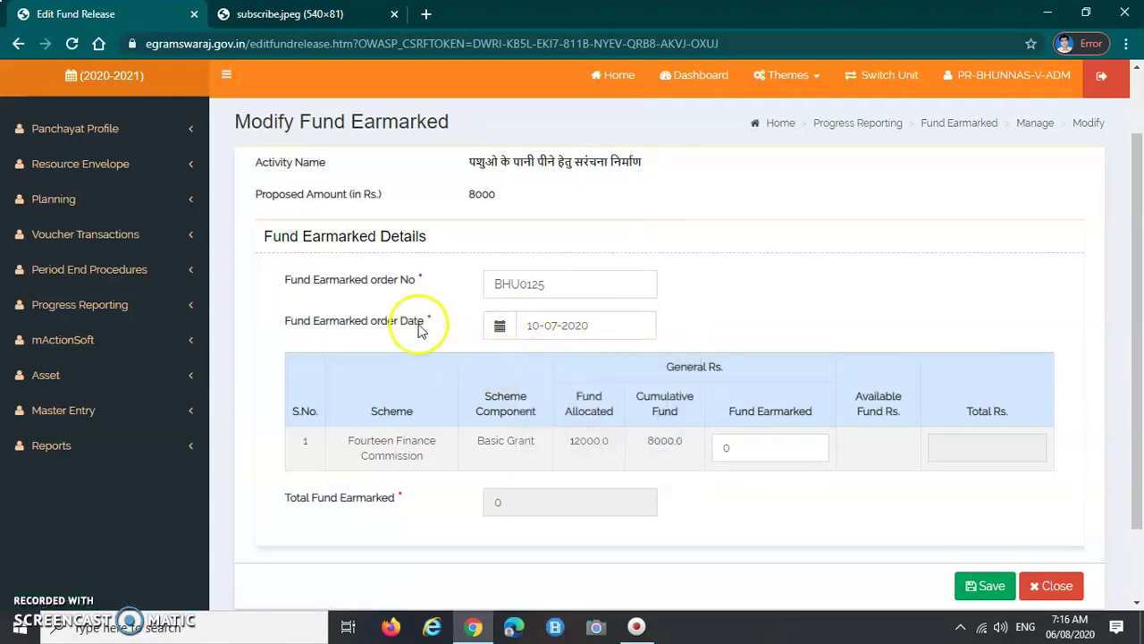
Review the fund earmarked order number and order date, and check the available fund for the Basic Grant
left_click_drag(263, 236, 450, 239)
left_click_drag(283, 280, 416, 282)
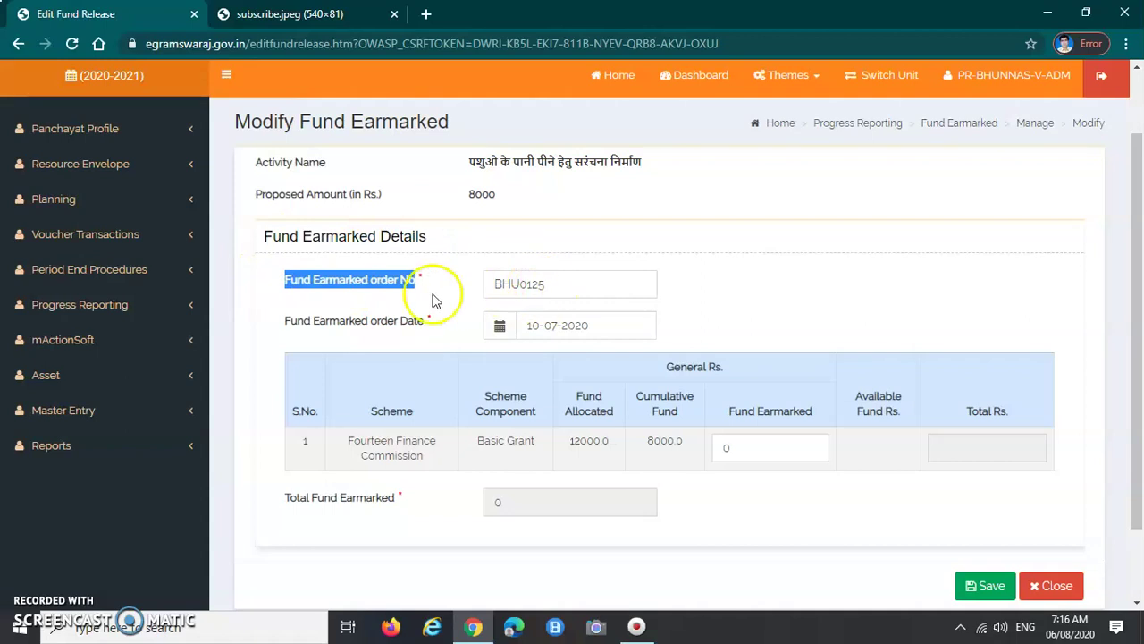
left_click_drag(284, 320, 440, 327)
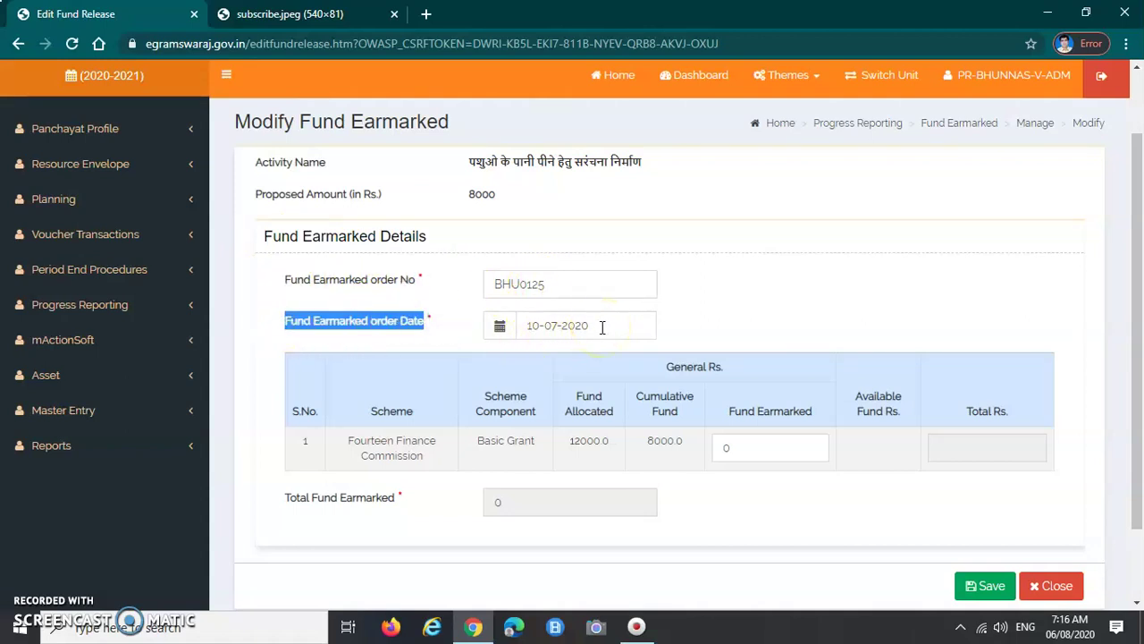
scroll(396, 359, "down", 1)
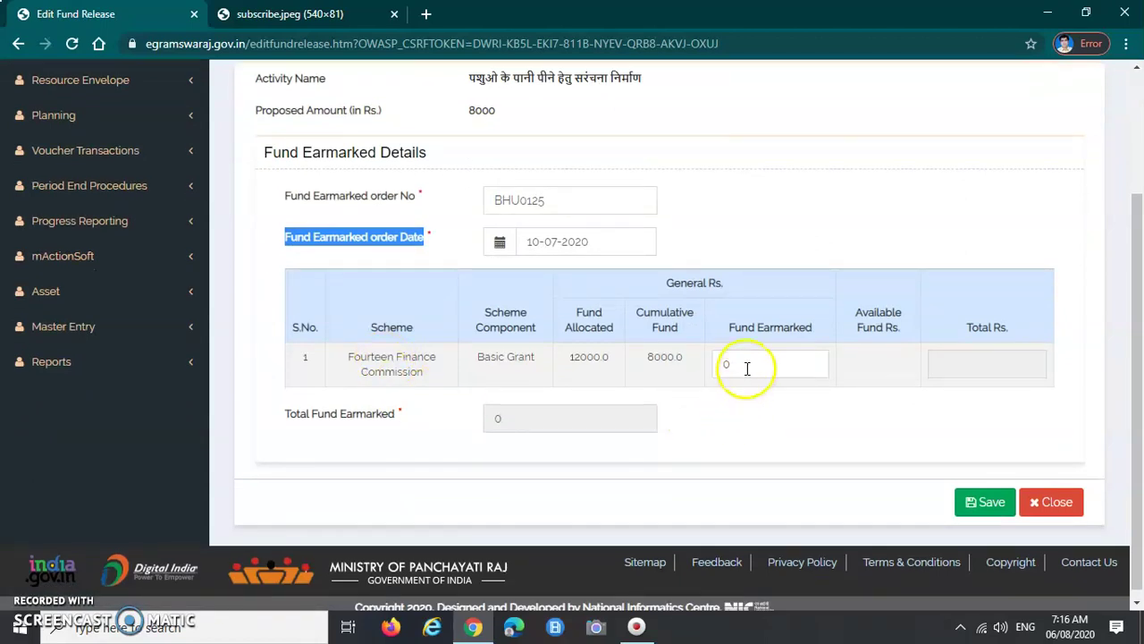
left_click(780, 363)
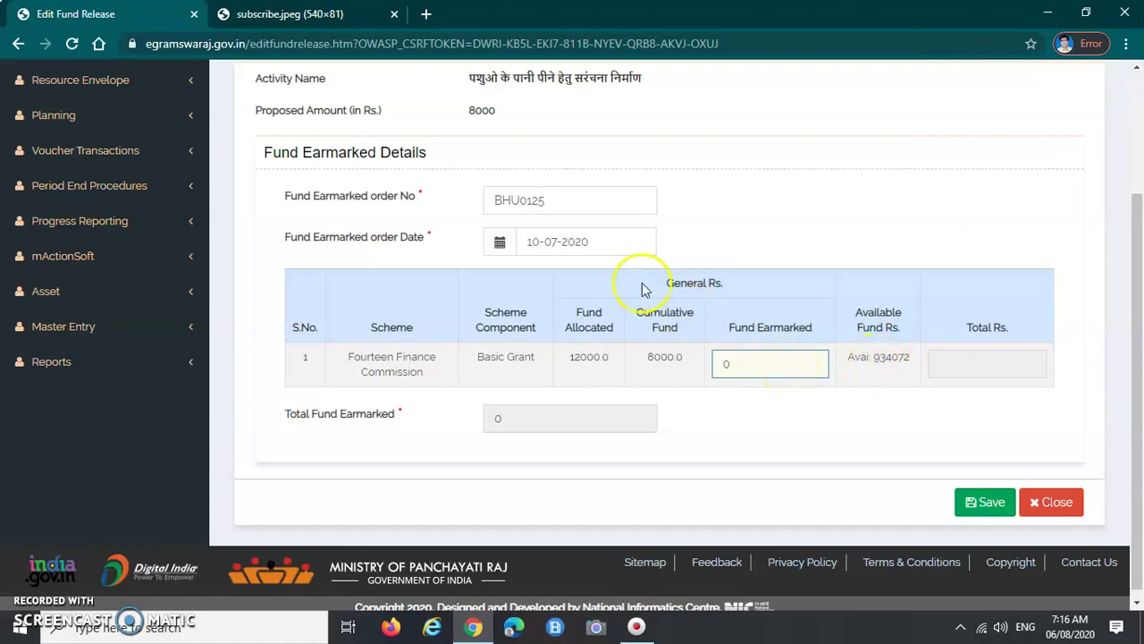
scroll(640, 286, "up", 1)
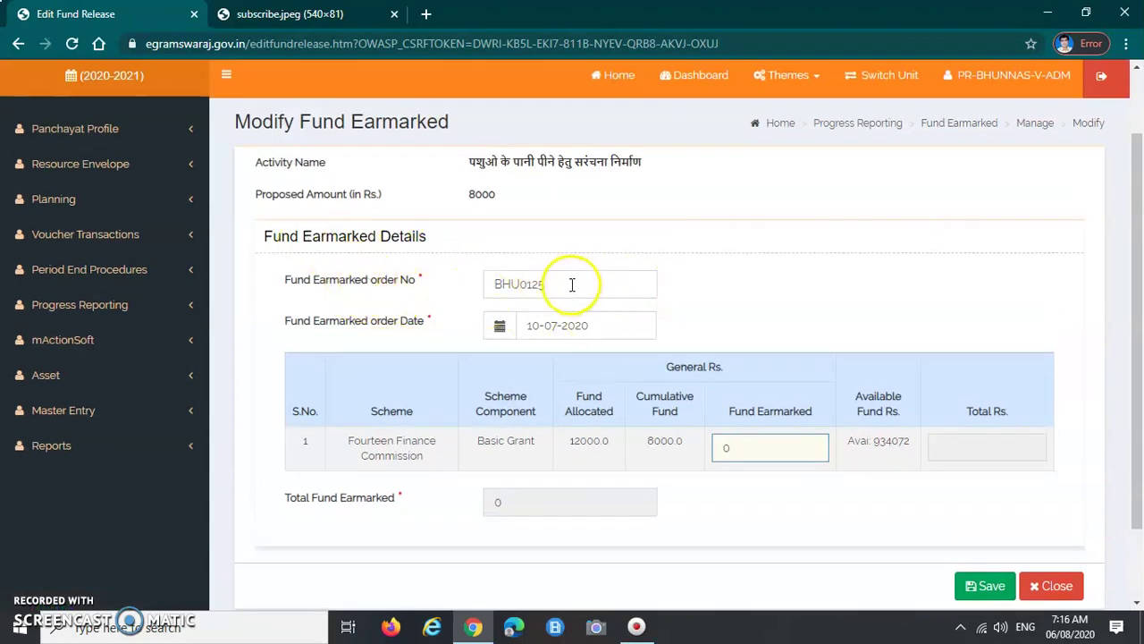
left_click_drag(286, 283, 407, 284)
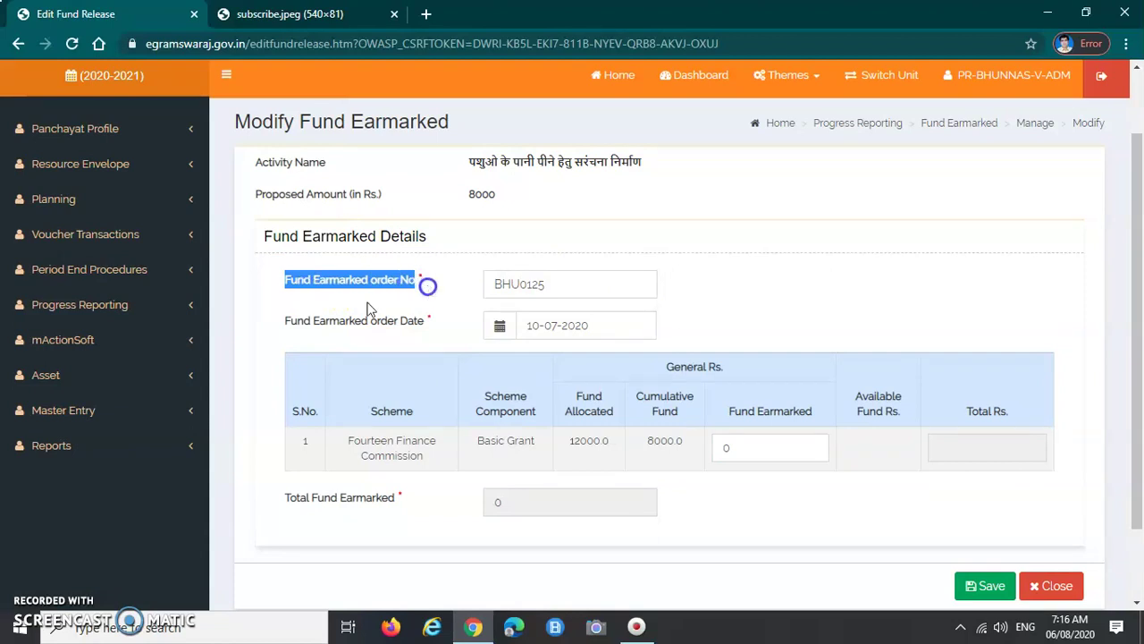
left_click_drag(287, 321, 419, 331)
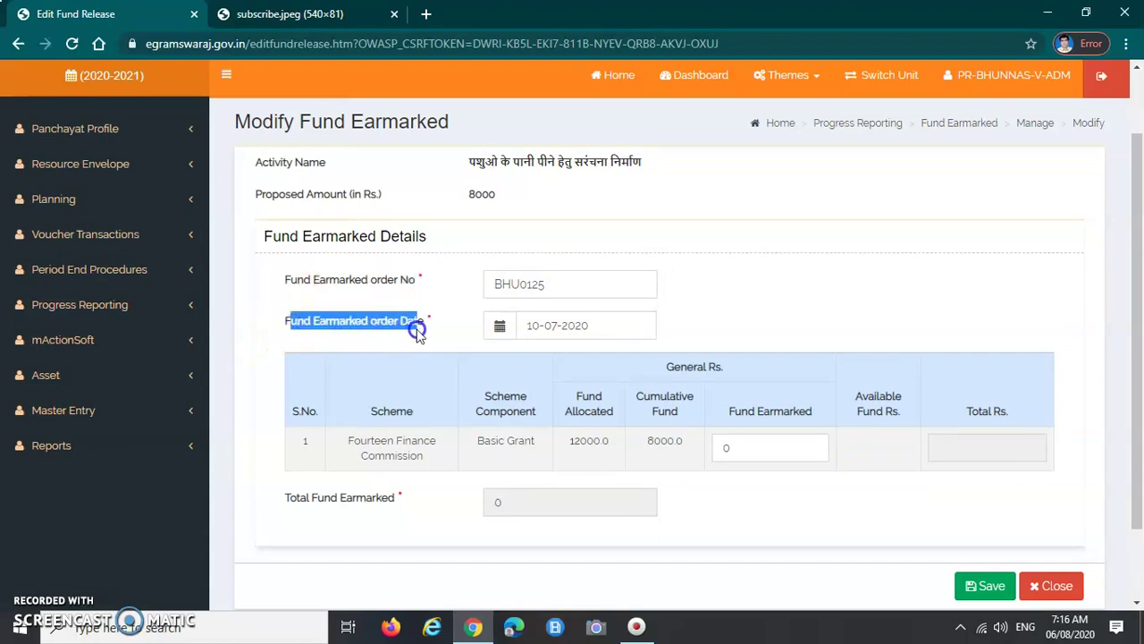
left_click(441, 330)
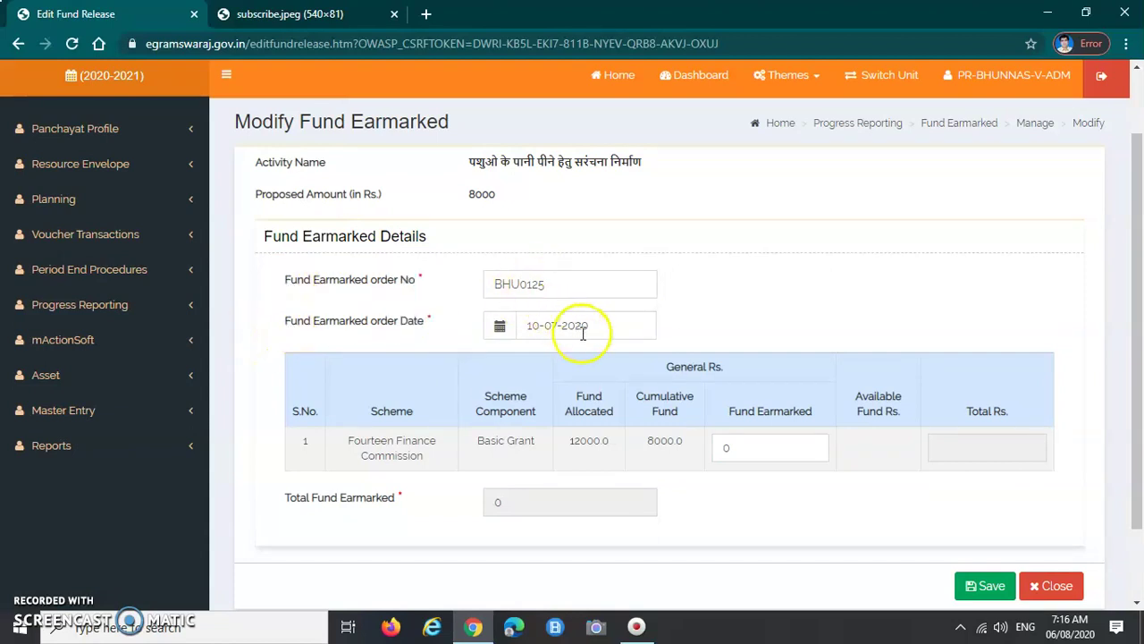
left_click(749, 451)
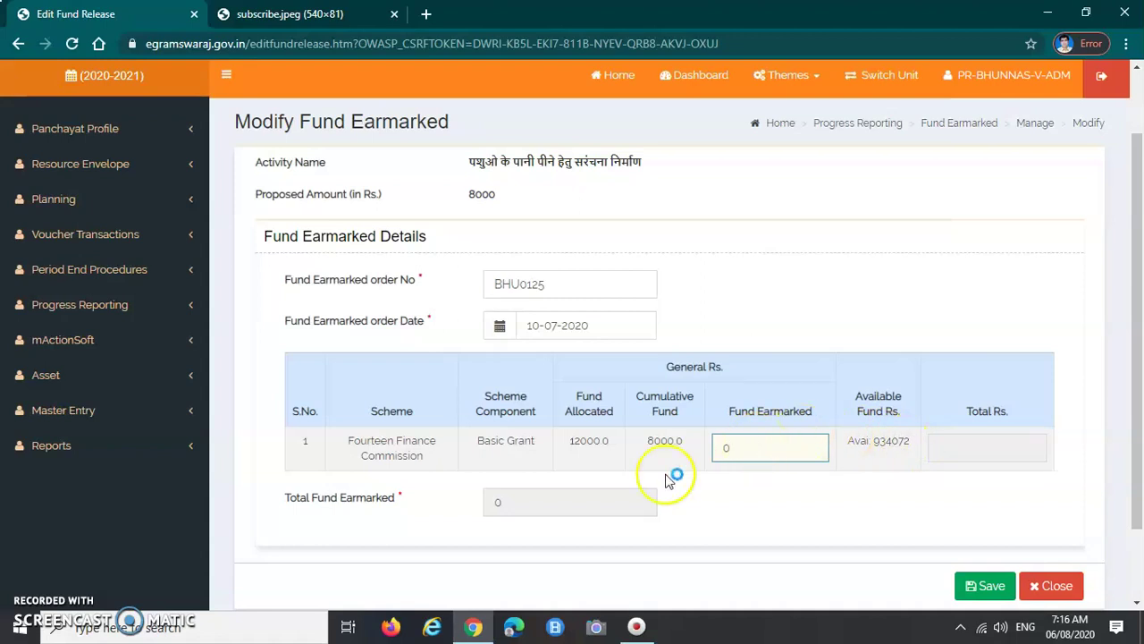
double_click(298, 280)
left_click(411, 273)
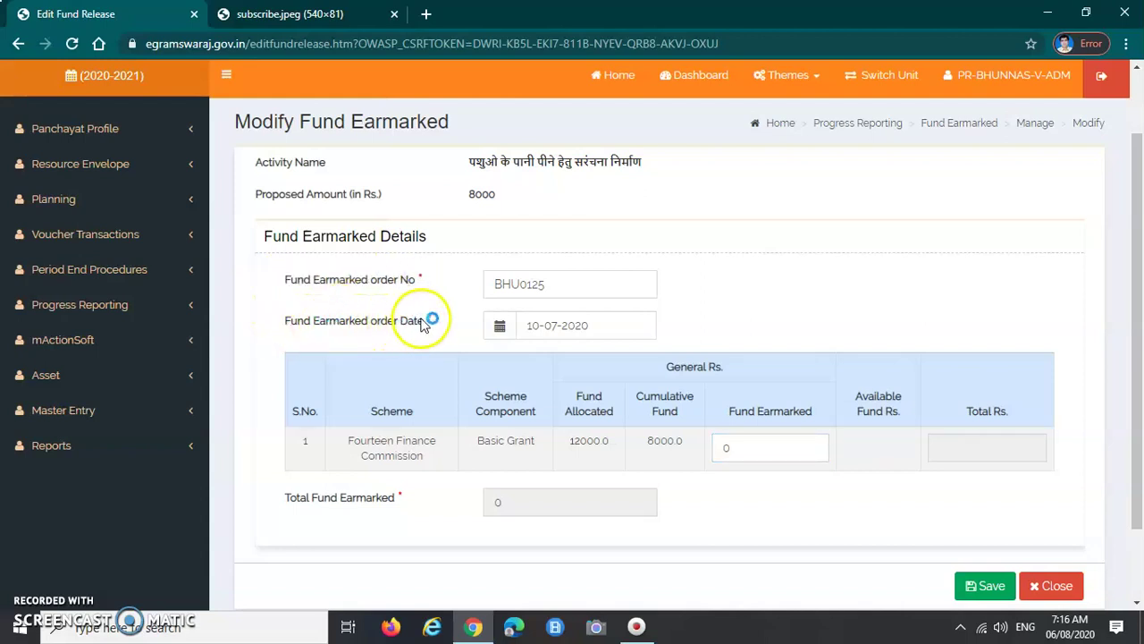
Set the Basic Grant's earmarked fund amount to 12000 and save the record
left_click(770, 450)
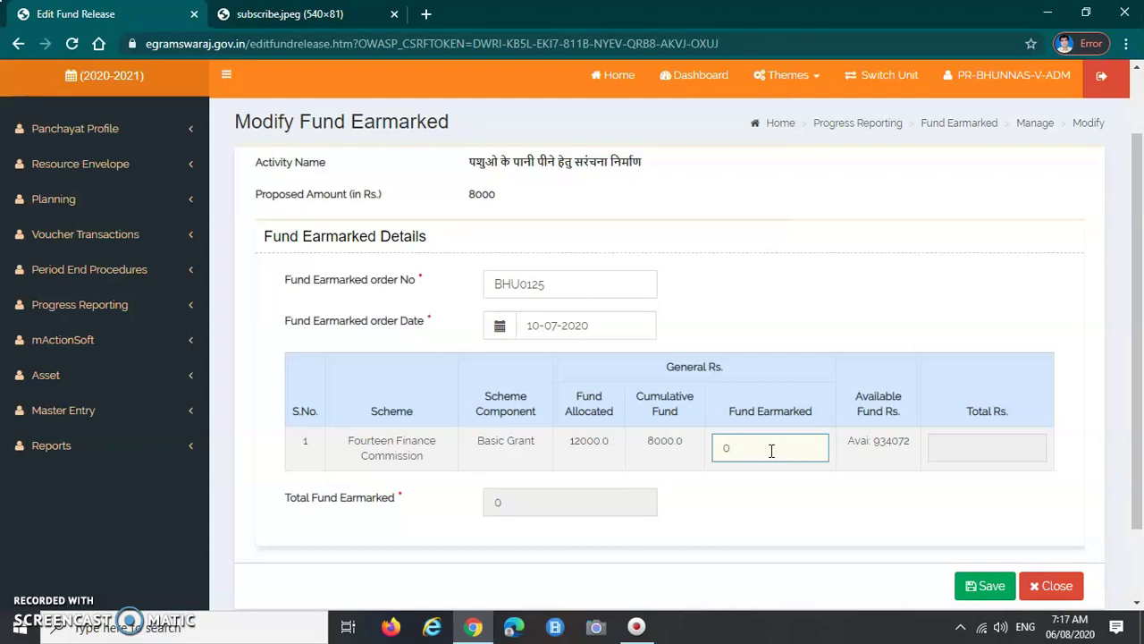
left_click(765, 452)
double_click(725, 447)
type("12000")
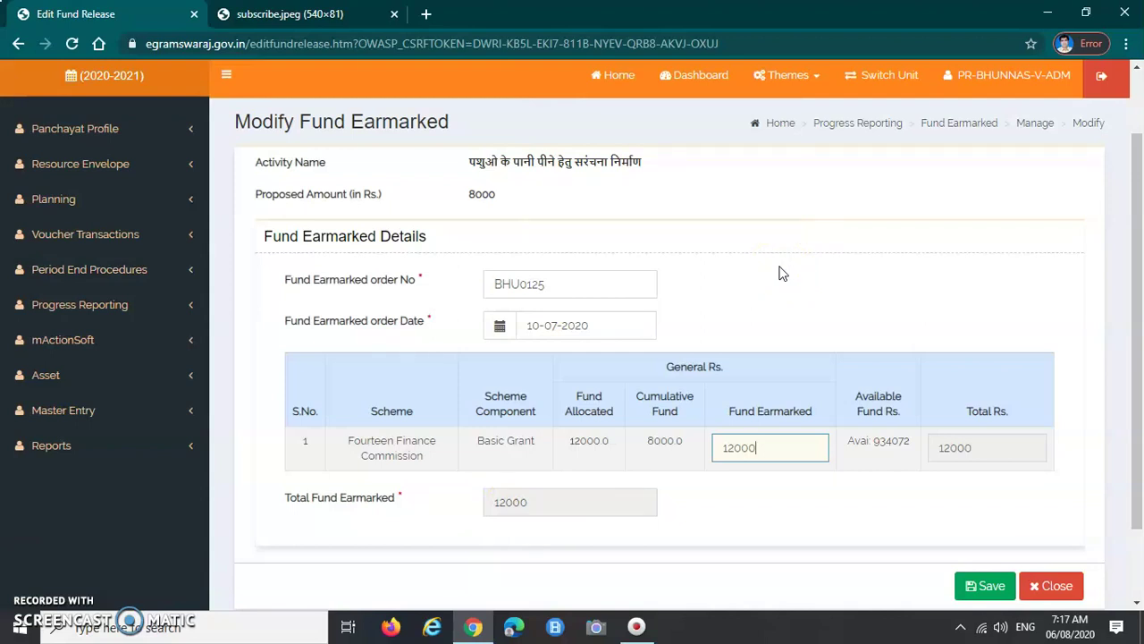
scroll(881, 304, "down", 1)
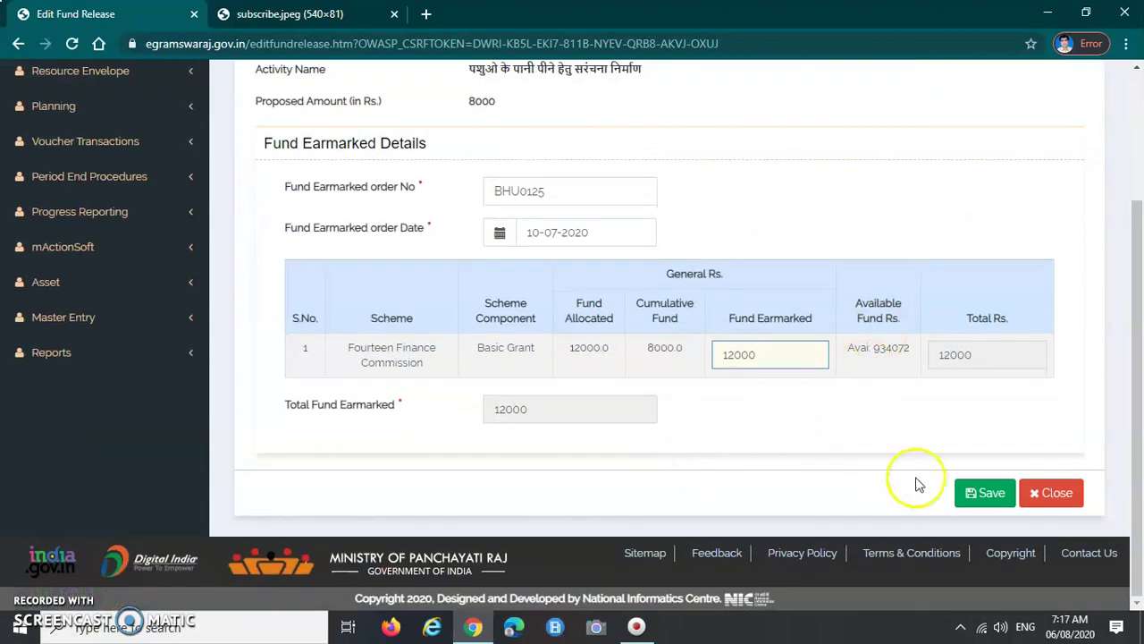
left_click(988, 503)
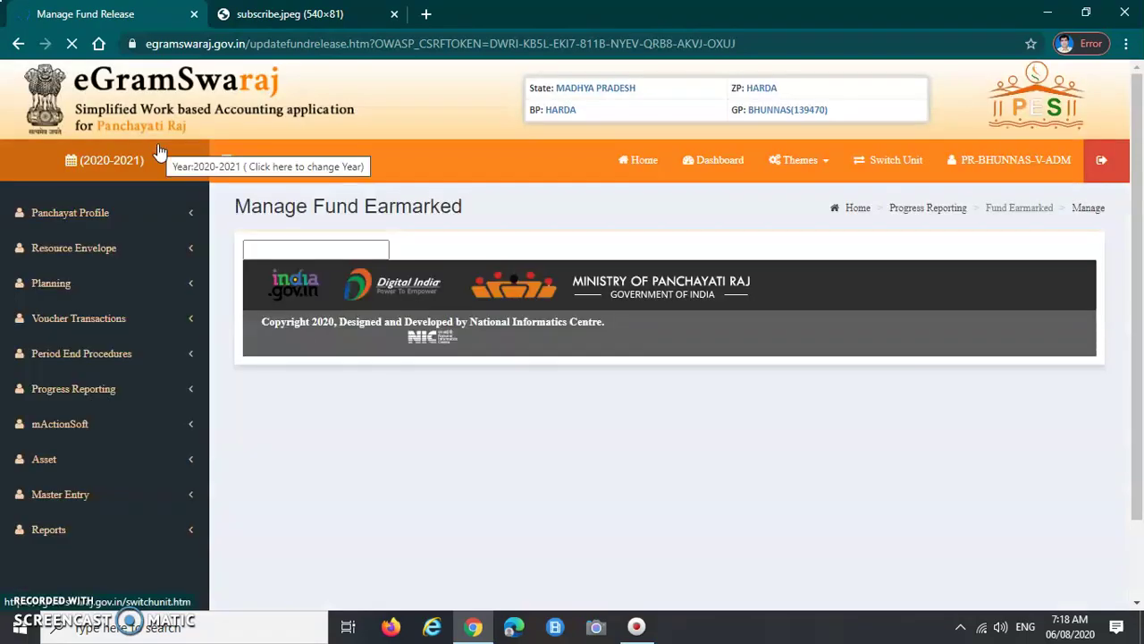
left_click(356, 242)
left_click(36, 581)
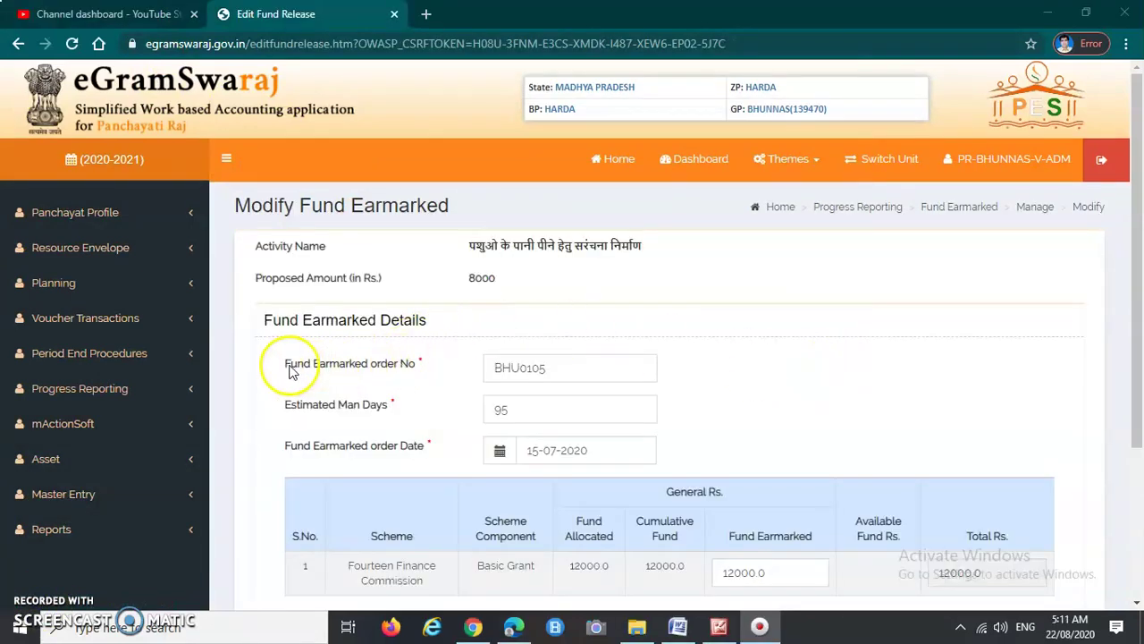
Review the reopened record's order number, estimated man days and order date, and check the Basic Grant's available fund
left_click_drag(264, 321, 430, 323)
left_click_drag(283, 364, 417, 367)
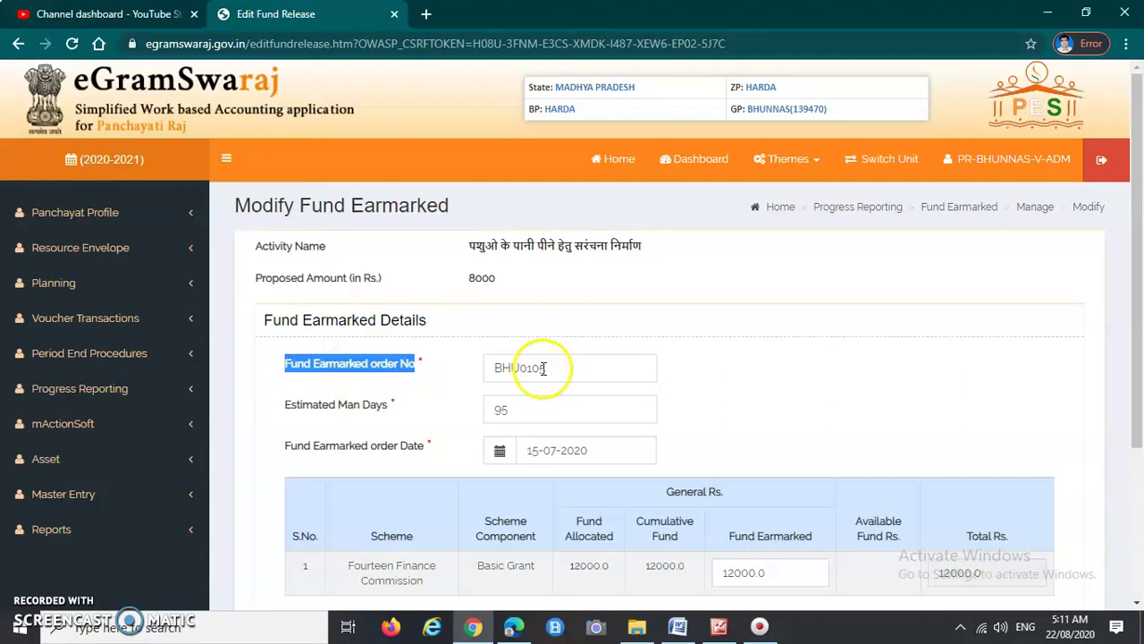
left_click_drag(283, 404, 420, 404)
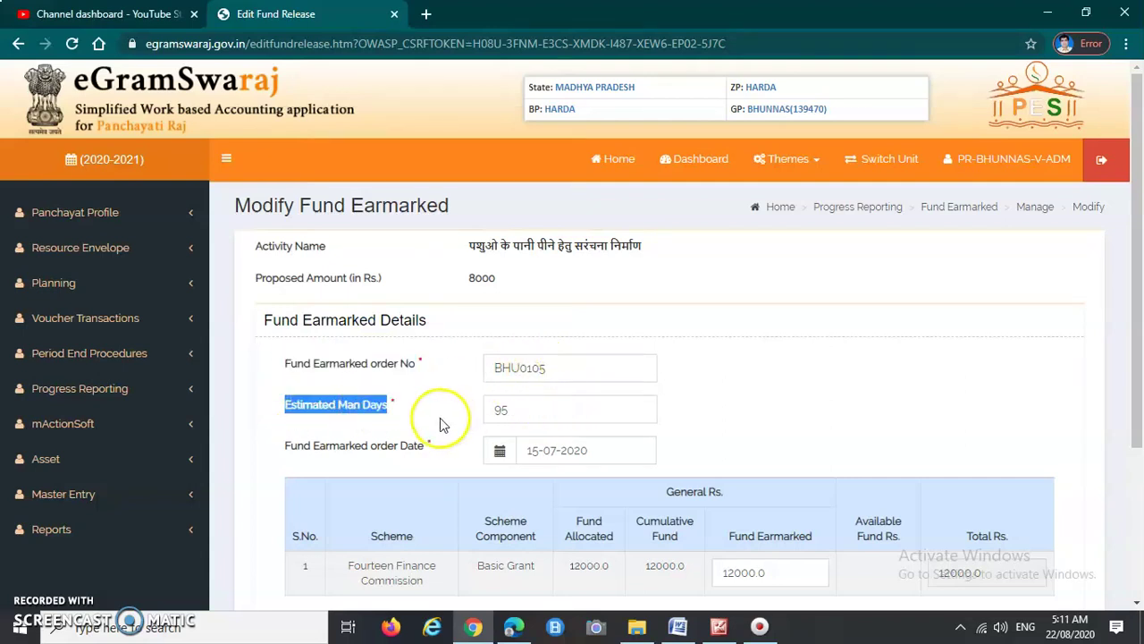
left_click(438, 414)
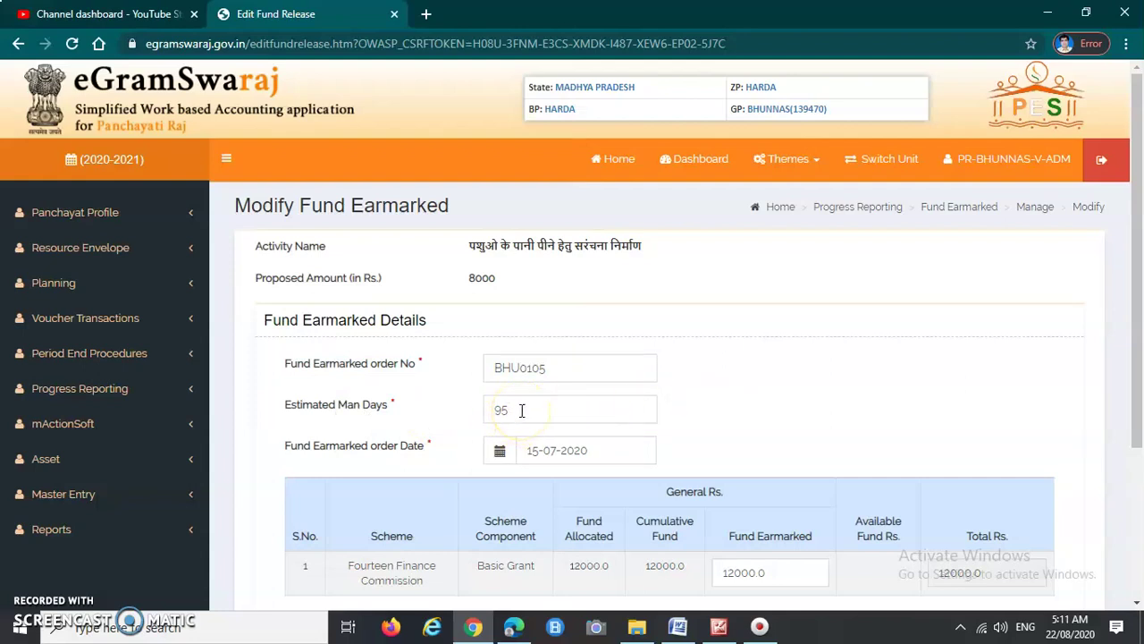
scroll(402, 418, "down", 2)
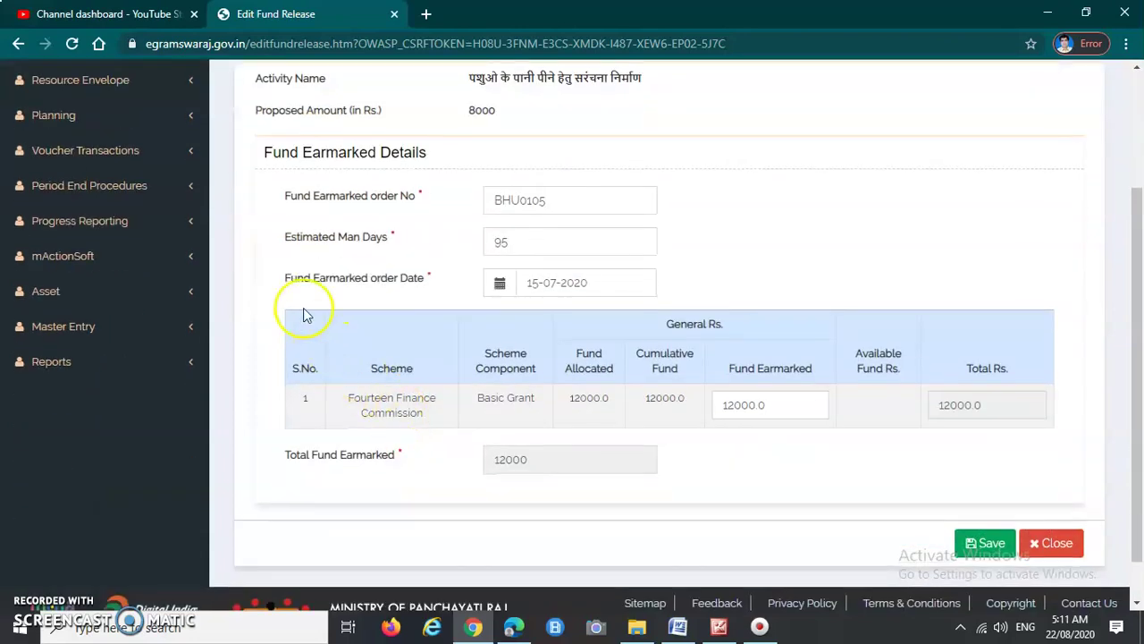
left_click_drag(280, 282, 439, 284)
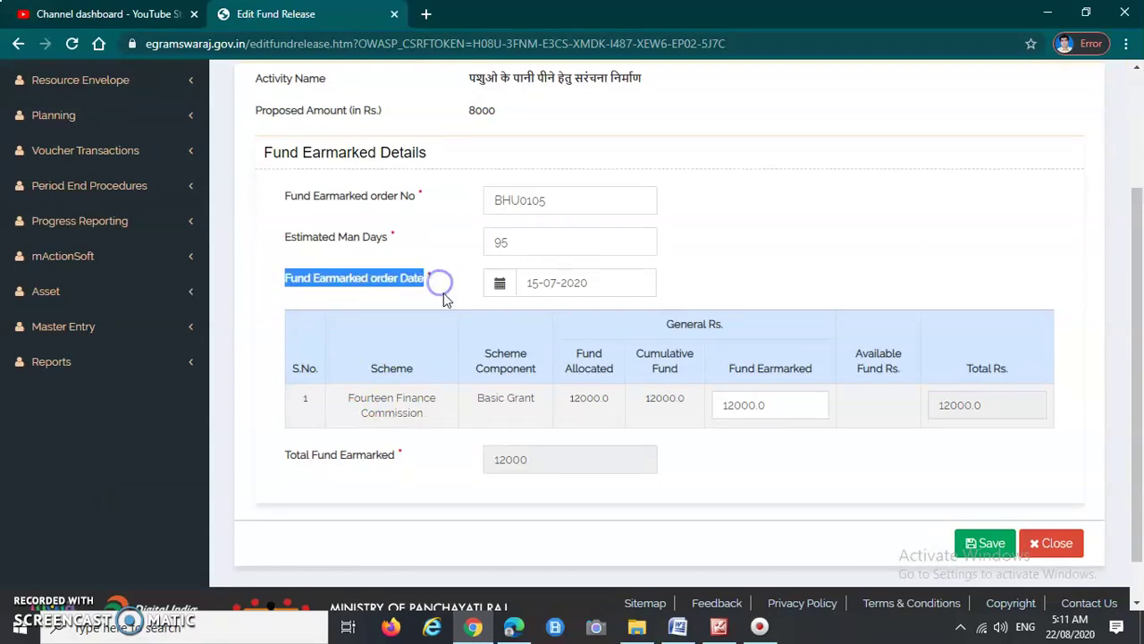
left_click(442, 291)
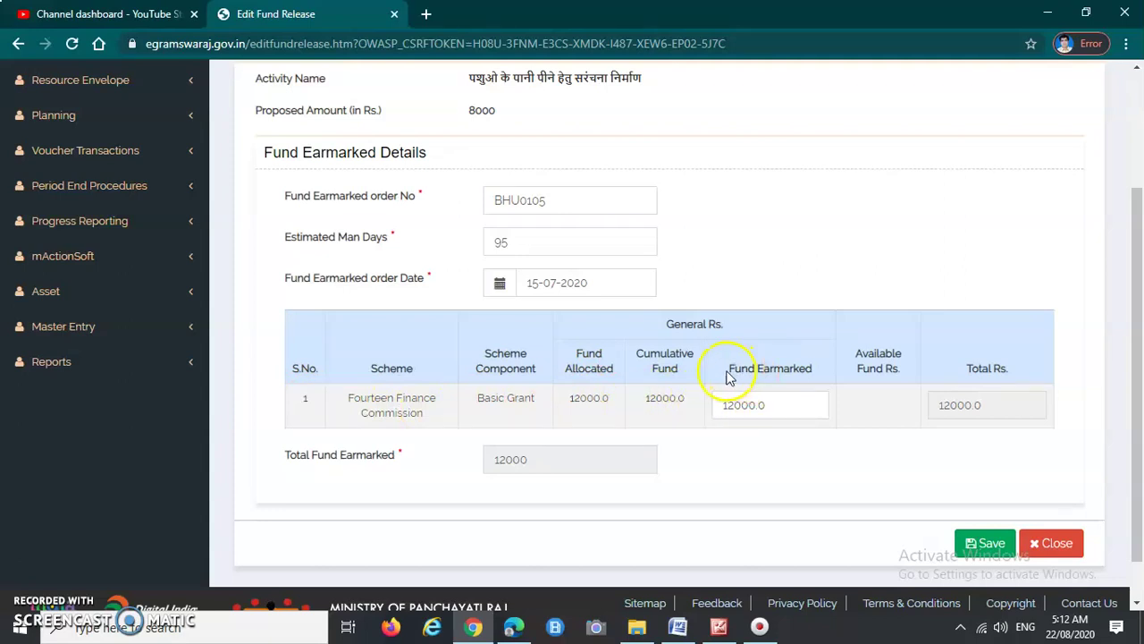
left_click(778, 406)
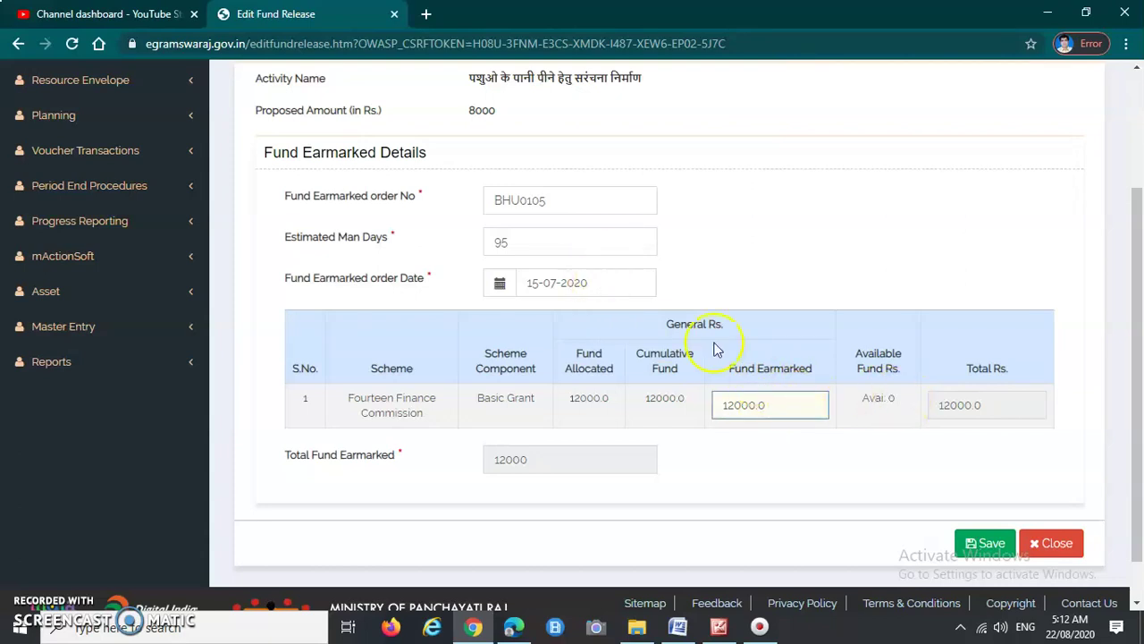
Append a 0 to the fund earmarked order number and set the order date to 16-07-2020
left_click(571, 203)
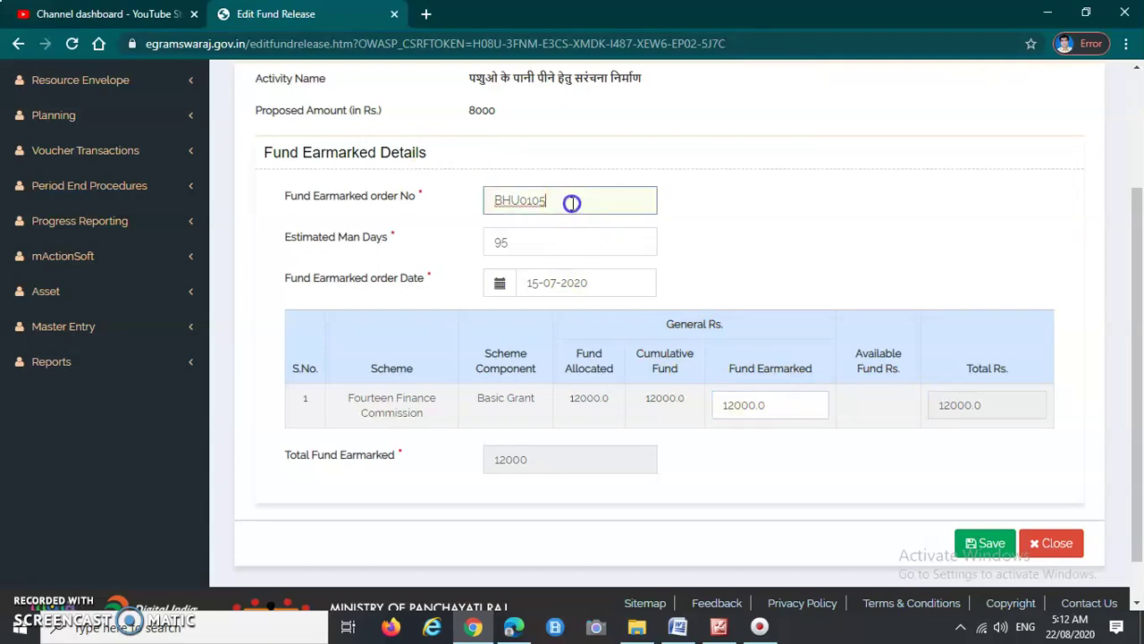
type("0")
left_click(562, 240)
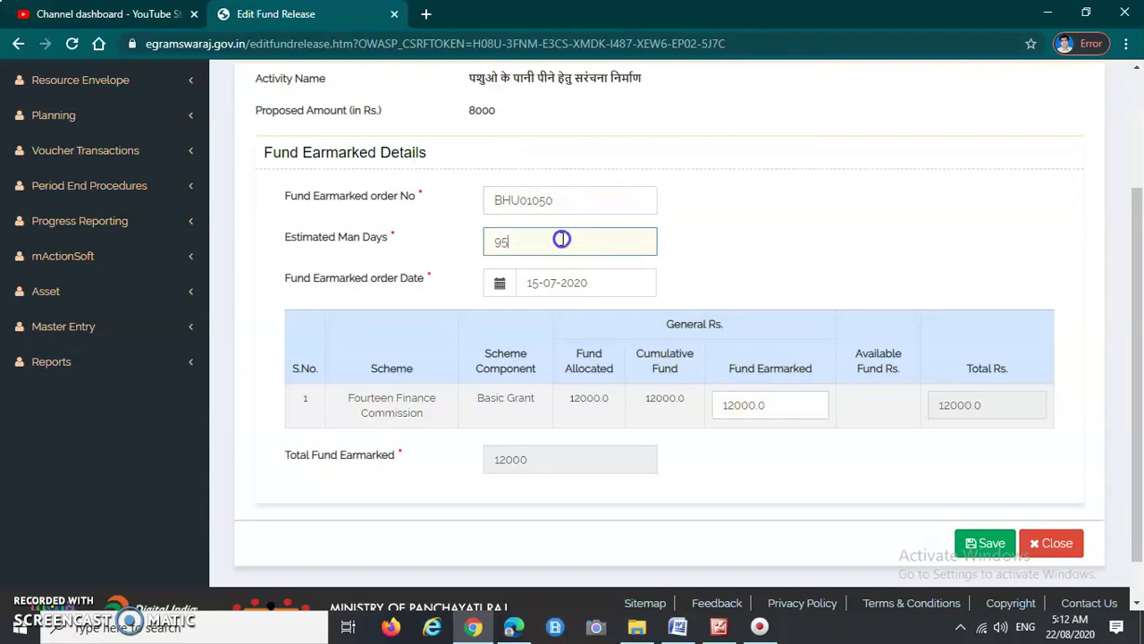
left_click(599, 283)
left_click(635, 405)
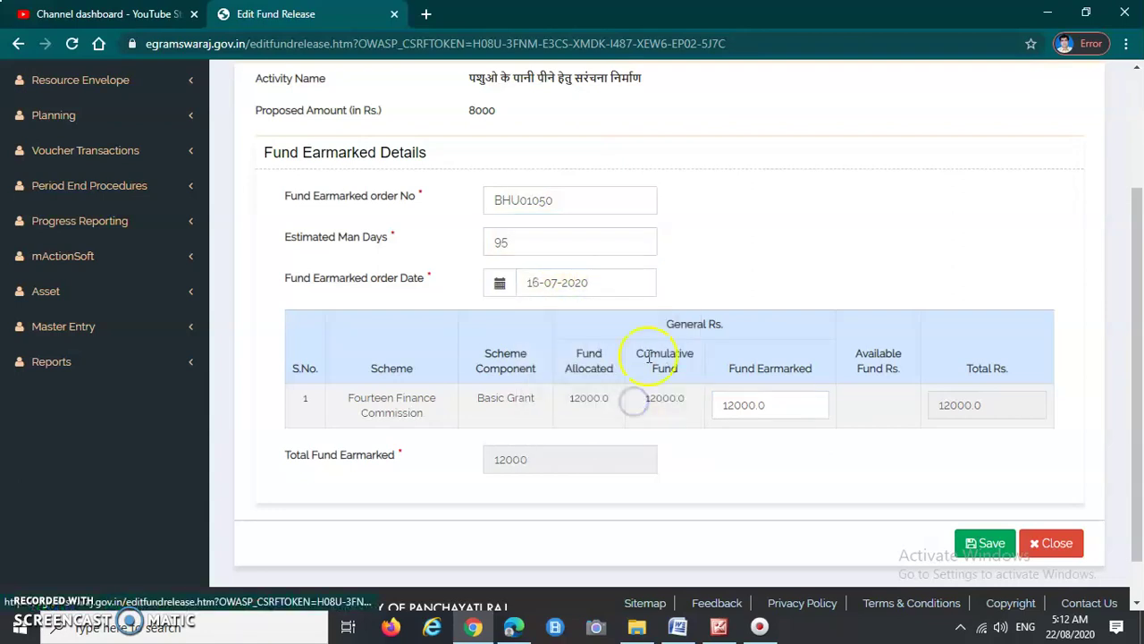
Check the Basic Grant's available fund against its earmarked amount and save the modified fund earmarked record
left_click(810, 404)
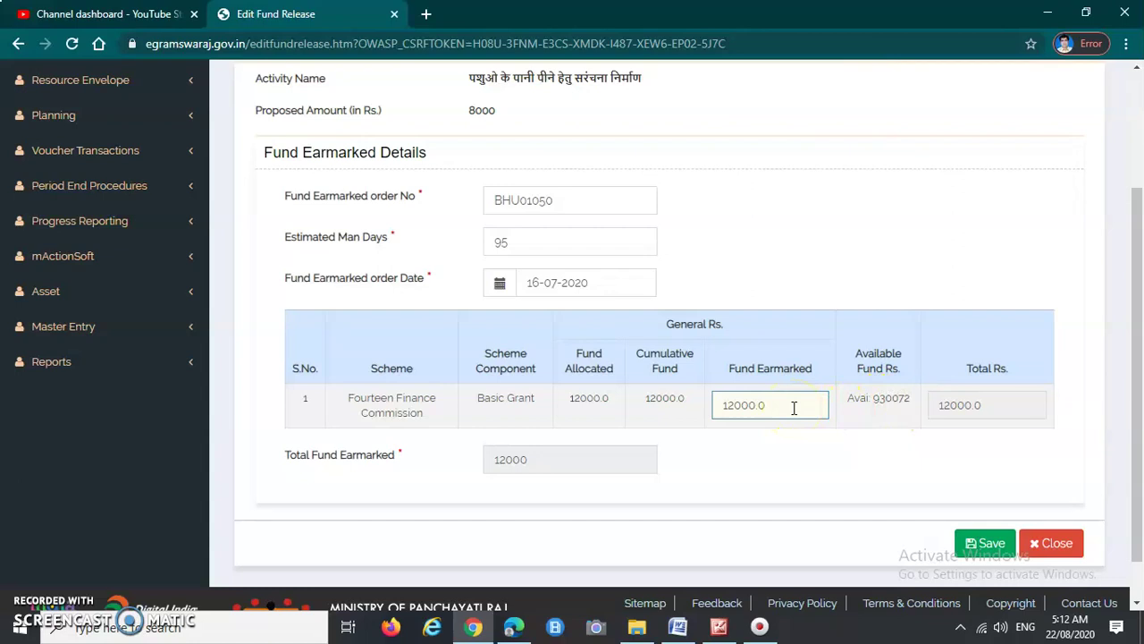
scroll(789, 408, "up", 2)
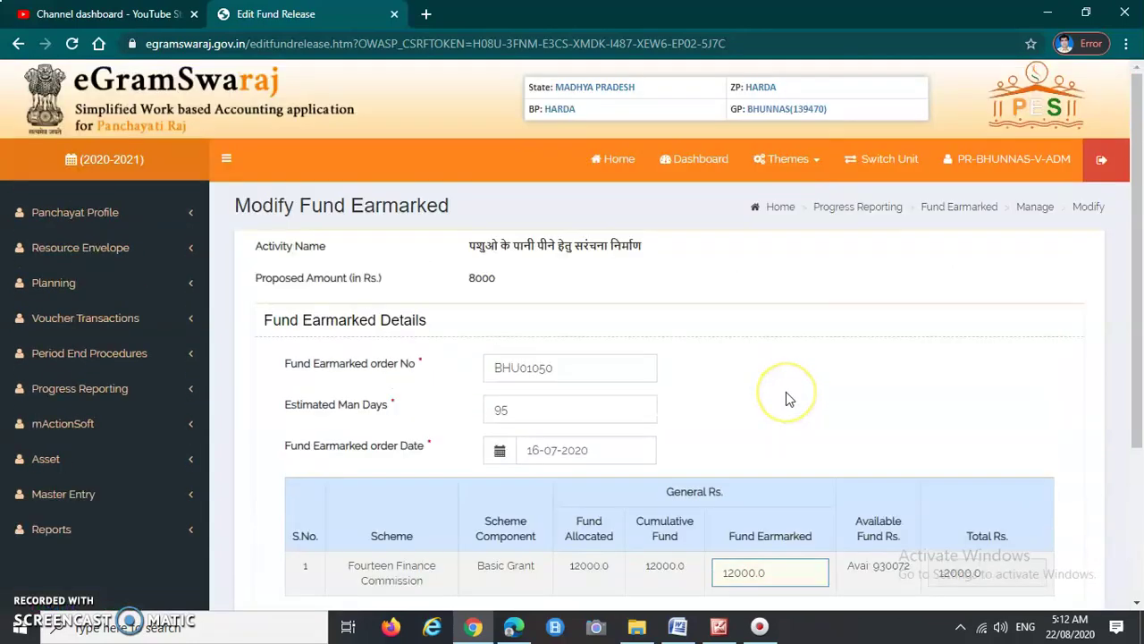
scroll(786, 391, "down", 3)
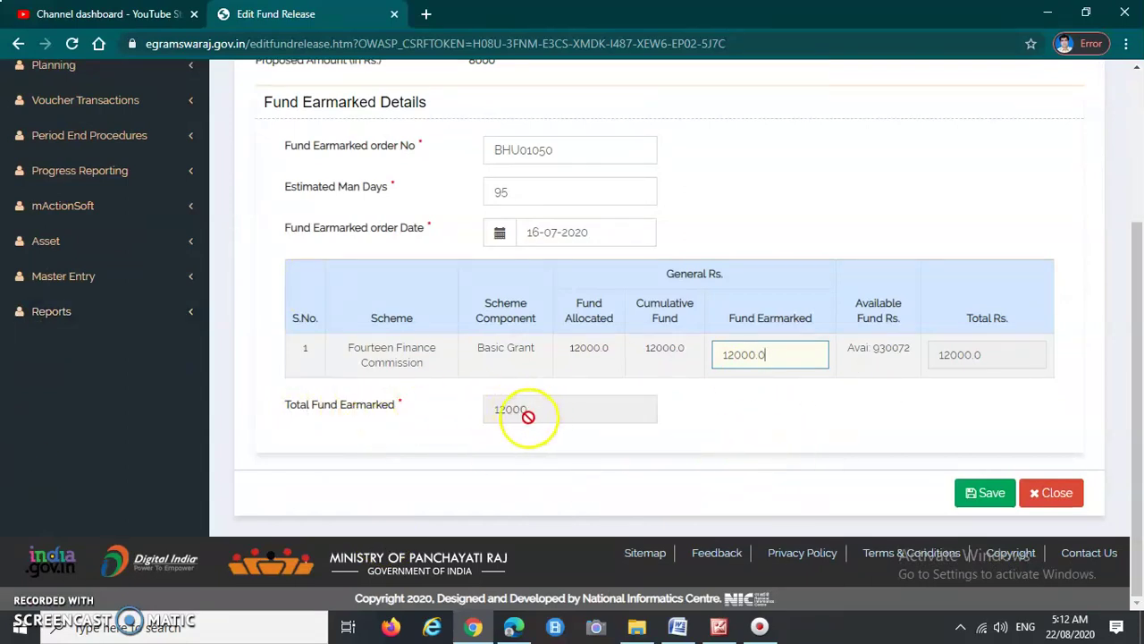
left_click(991, 506)
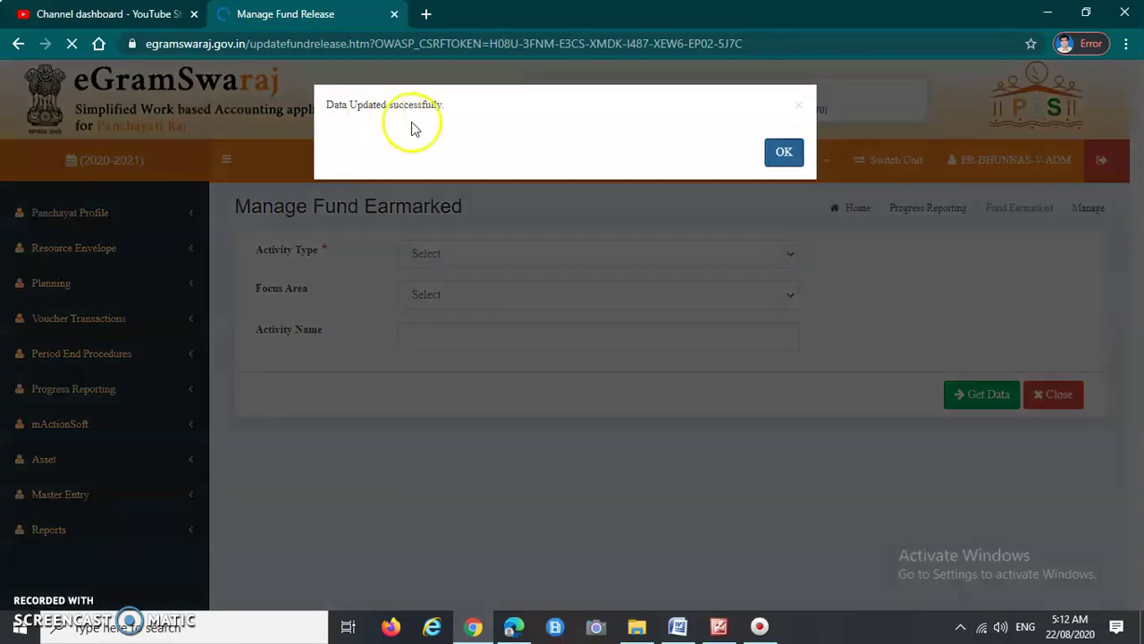
left_click_drag(325, 105, 471, 109)
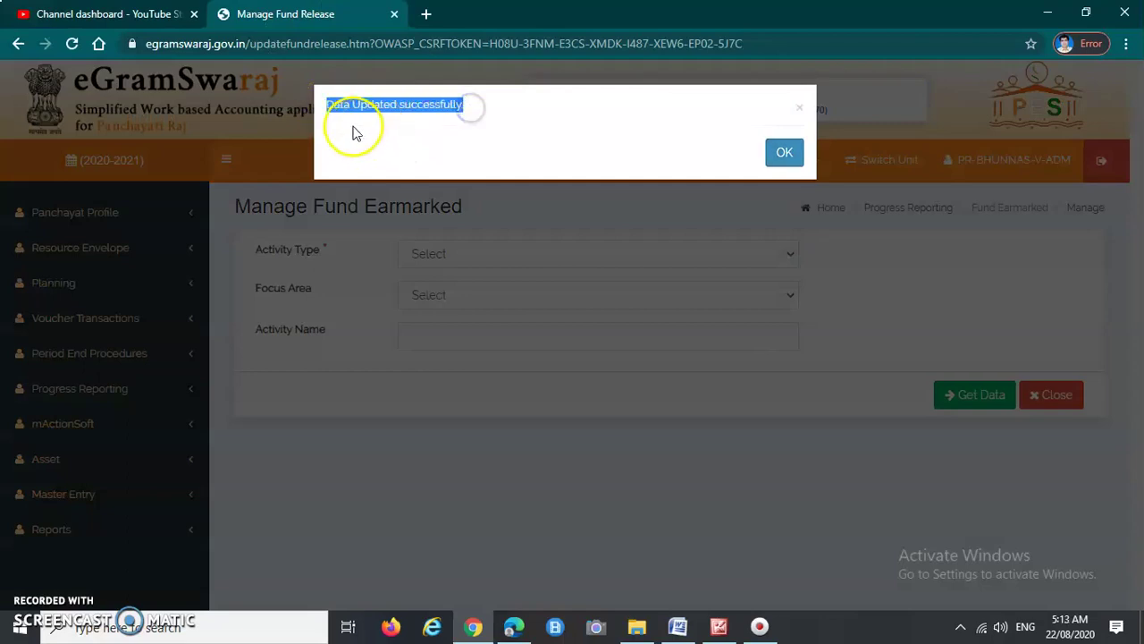
Acknowledge the update message to return to the Manage Fund Earmarked search form
left_click(490, 115)
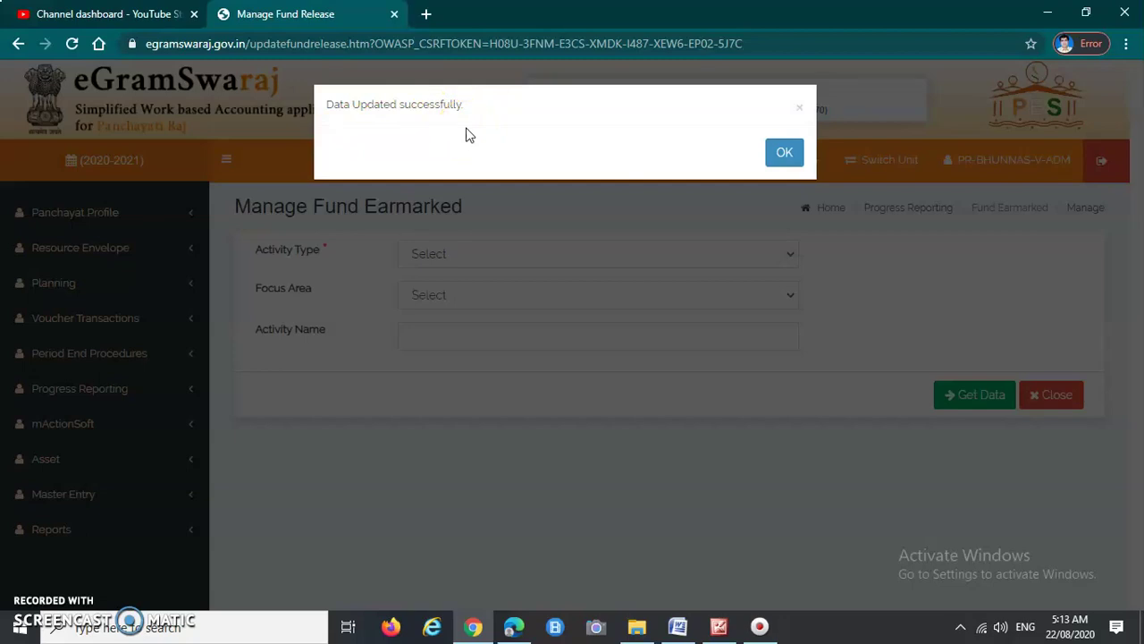
left_click(785, 153)
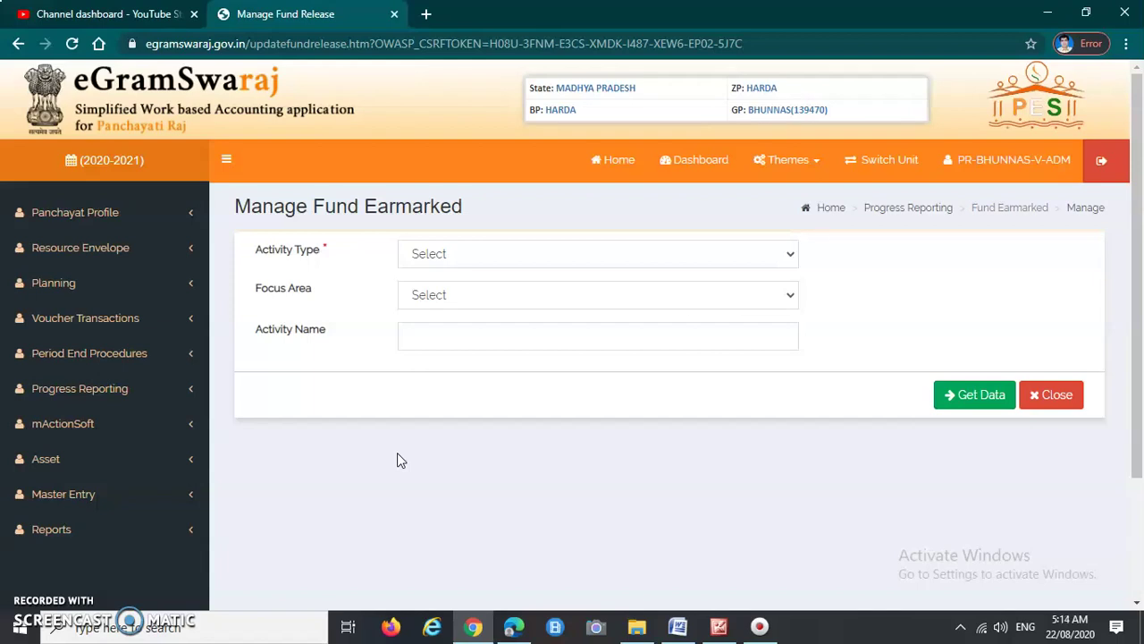
left_click(65, 392)
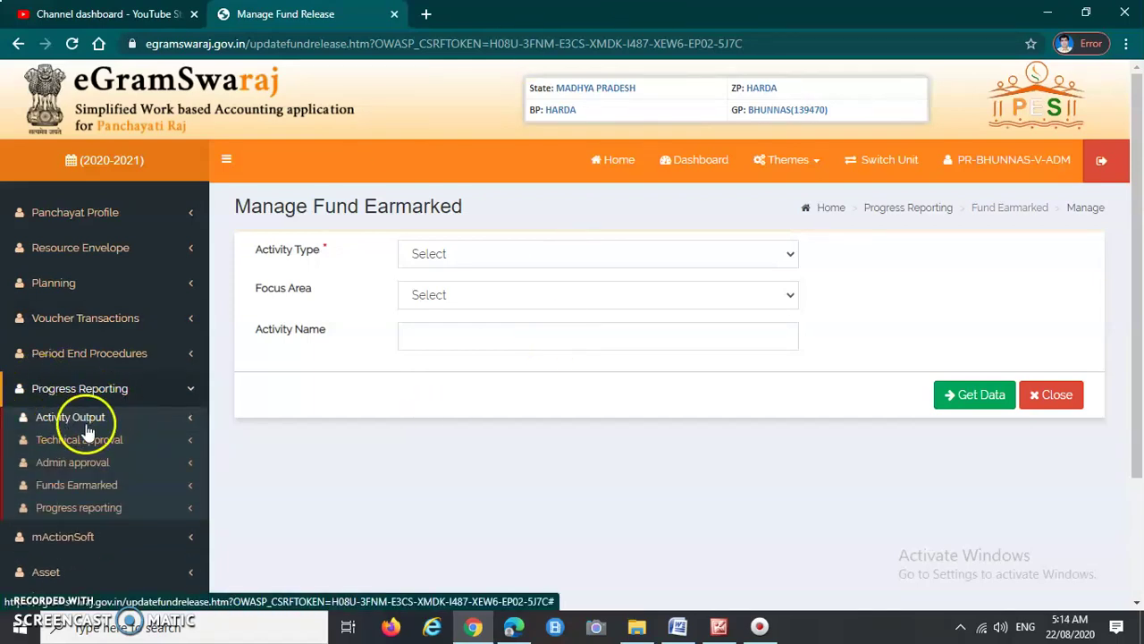
left_click(73, 440)
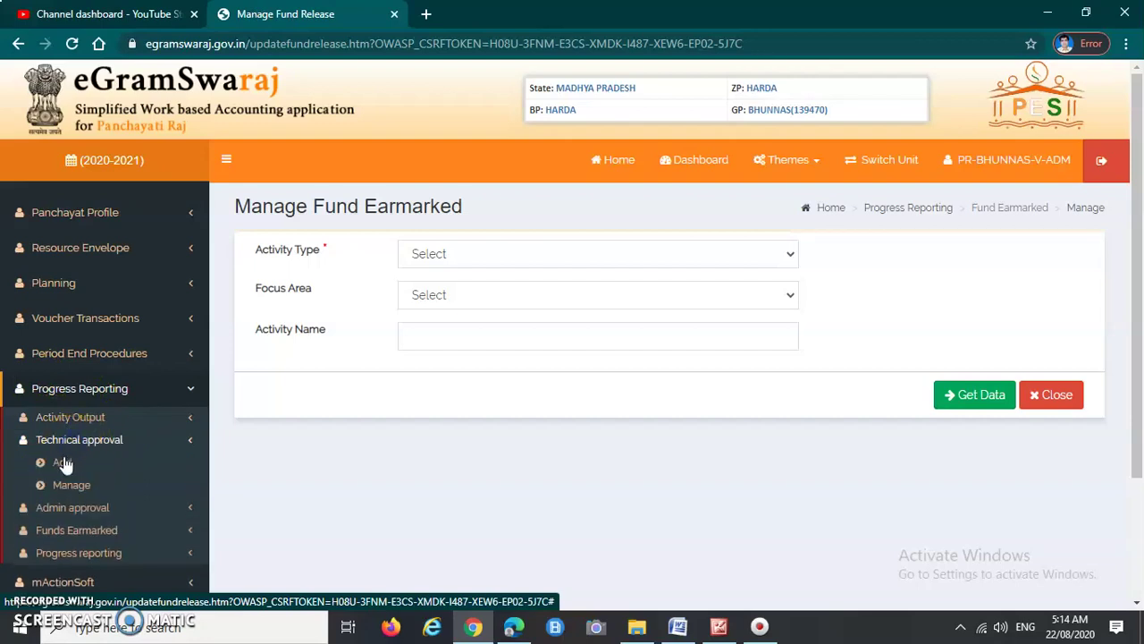
scroll(59, 462, "down", 3)
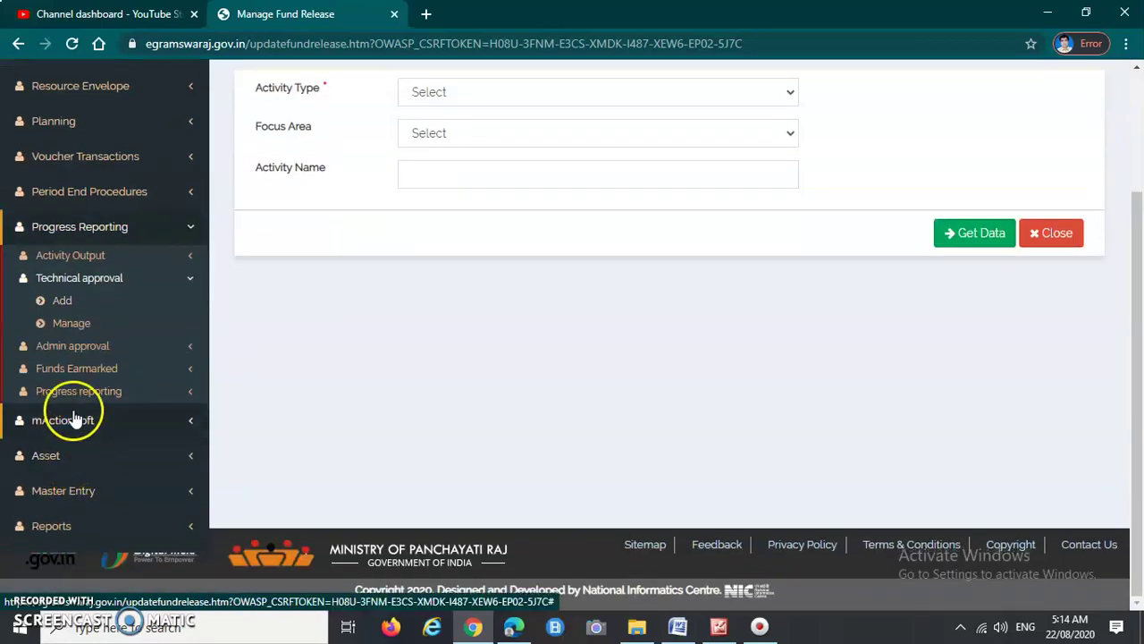
left_click(68, 354)
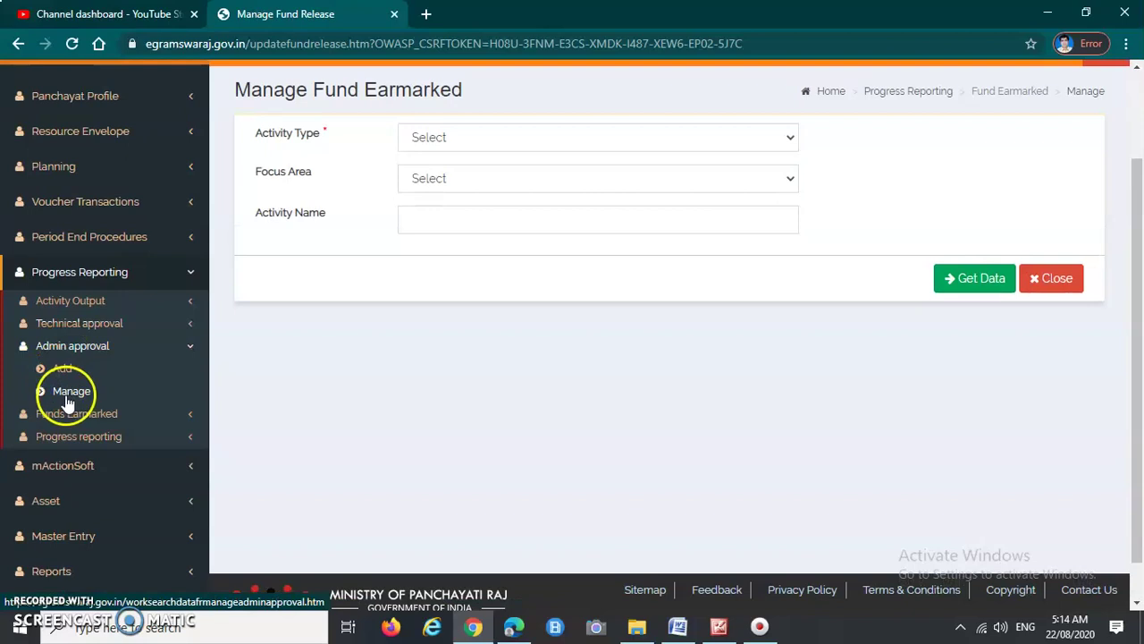
scroll(75, 393, "down", 1)
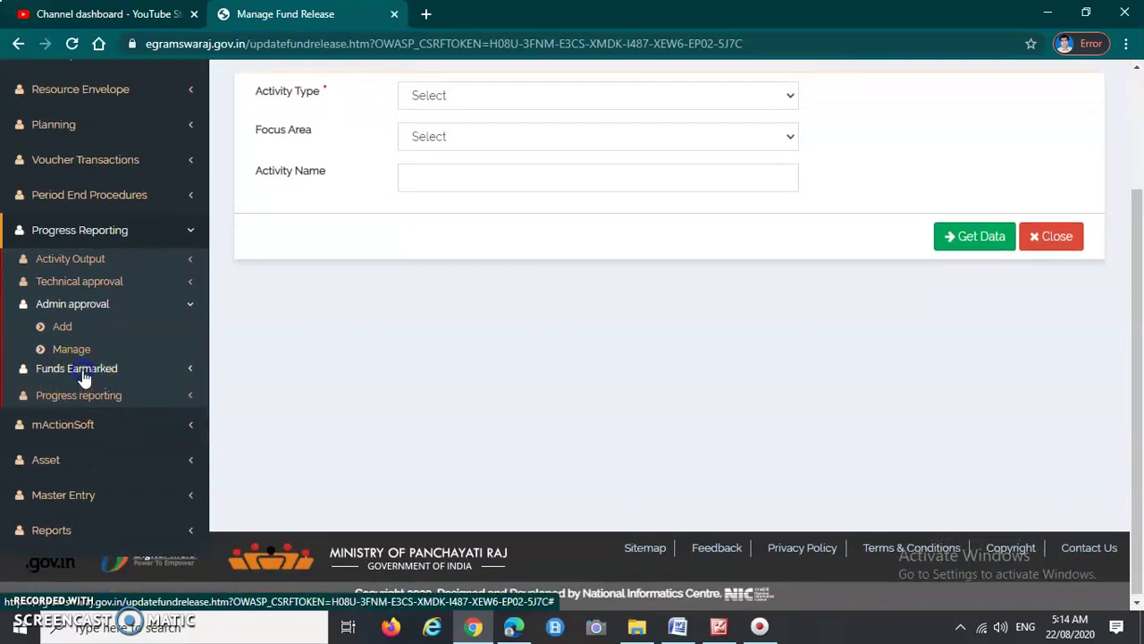
left_click(75, 367)
left_click(75, 421)
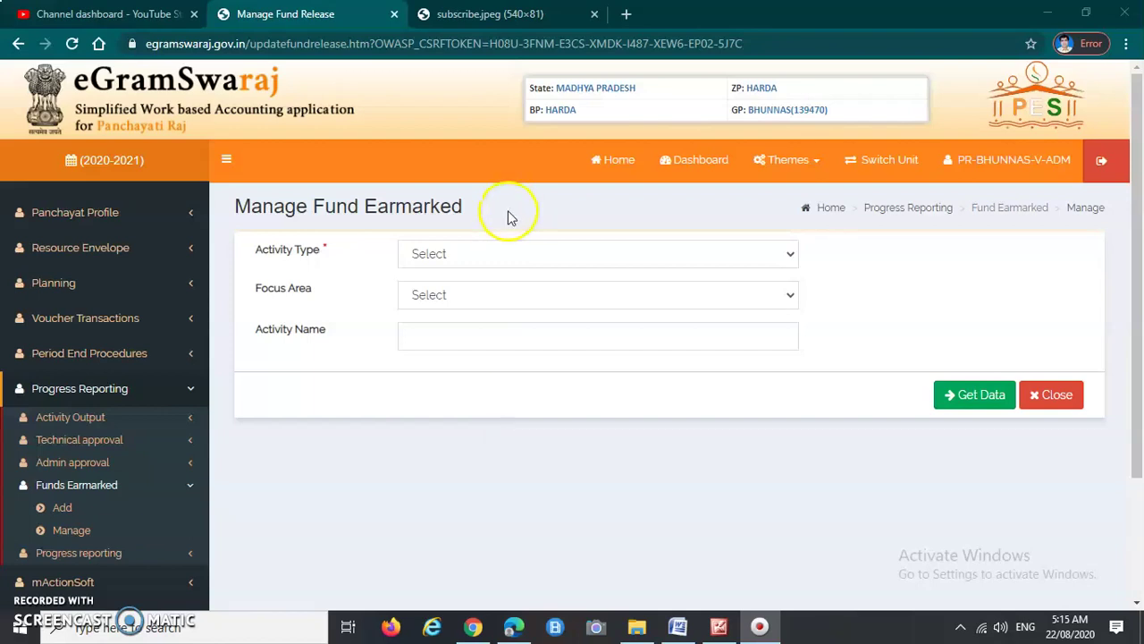
Switch to the open subscribe.jpeg image and view it
left_click(494, 14)
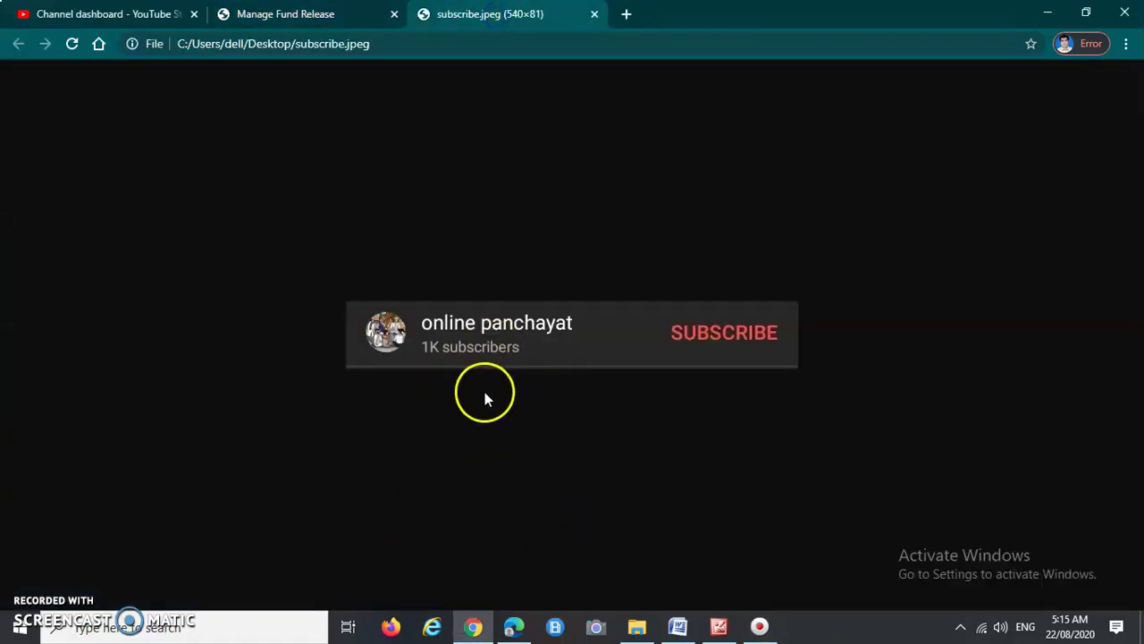